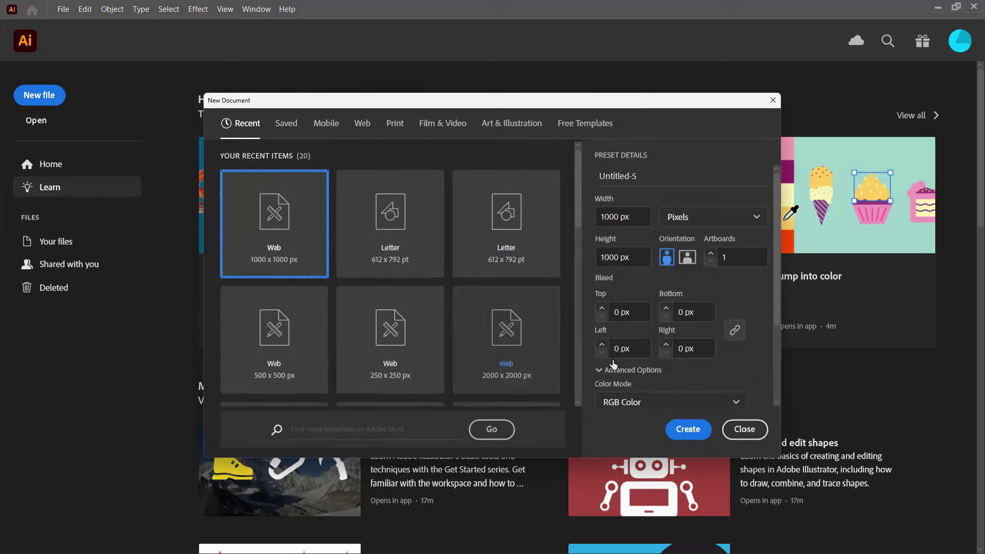
Create a 1000 x 1000 px RGB document and set the fill to purple 662D91 with no stroke.
left_click(688, 430)
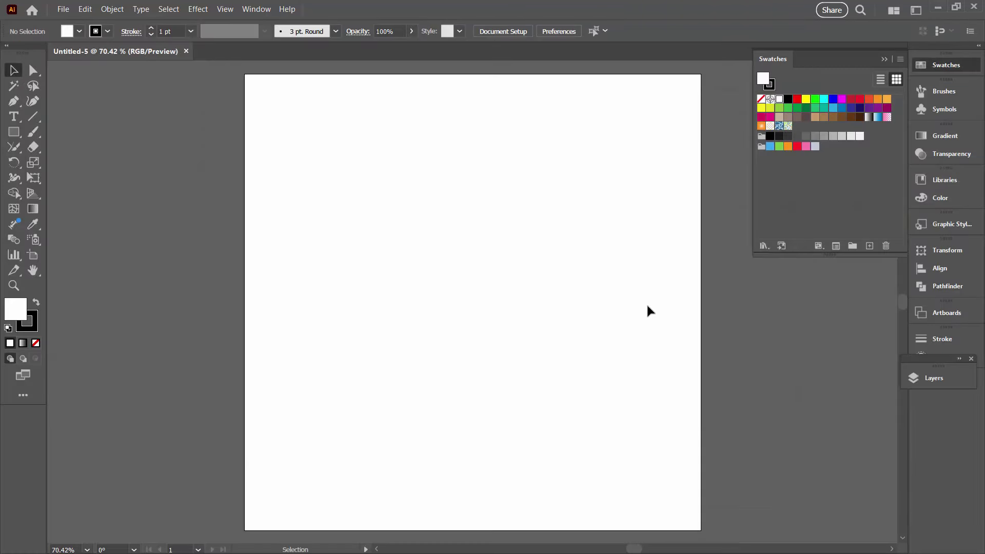
left_click(870, 108)
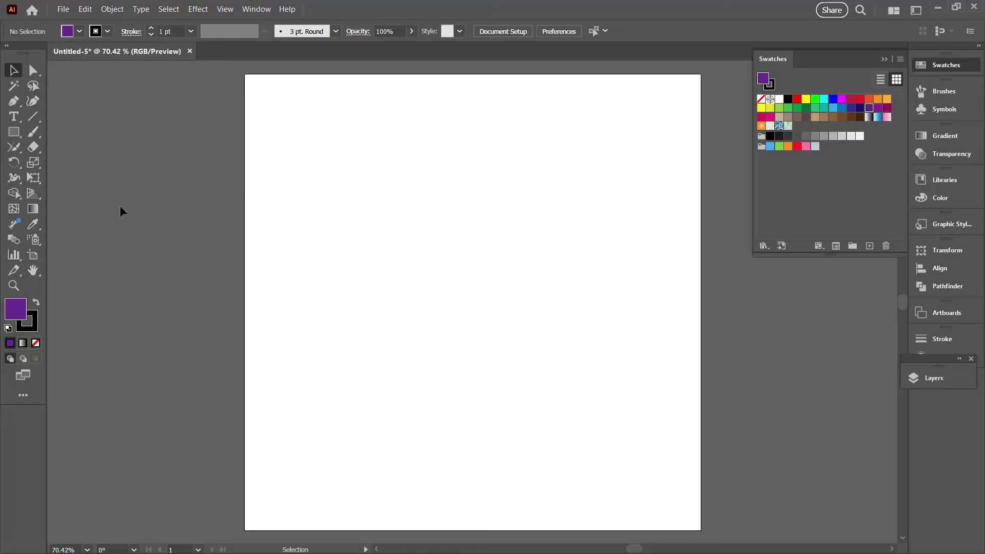
left_click(28, 334)
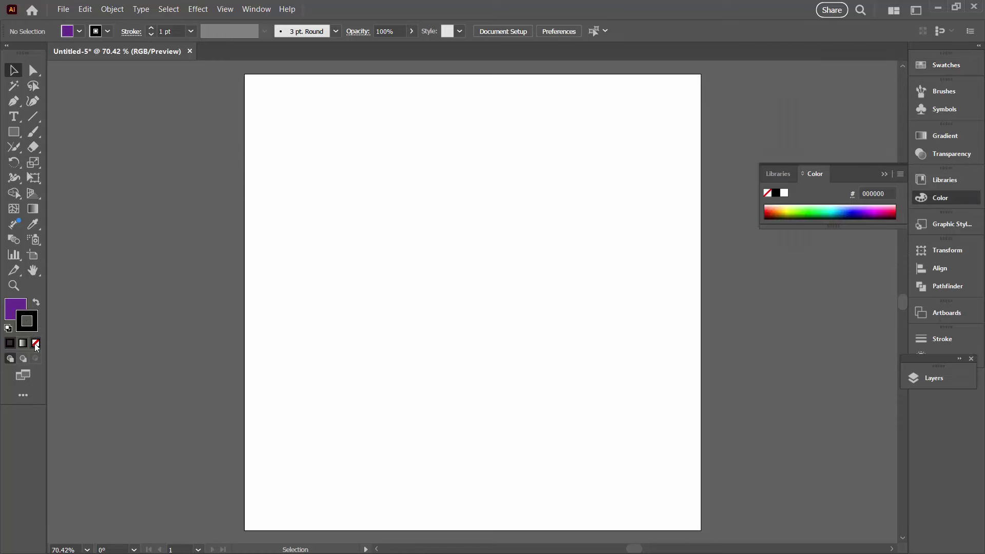
left_click(35, 342)
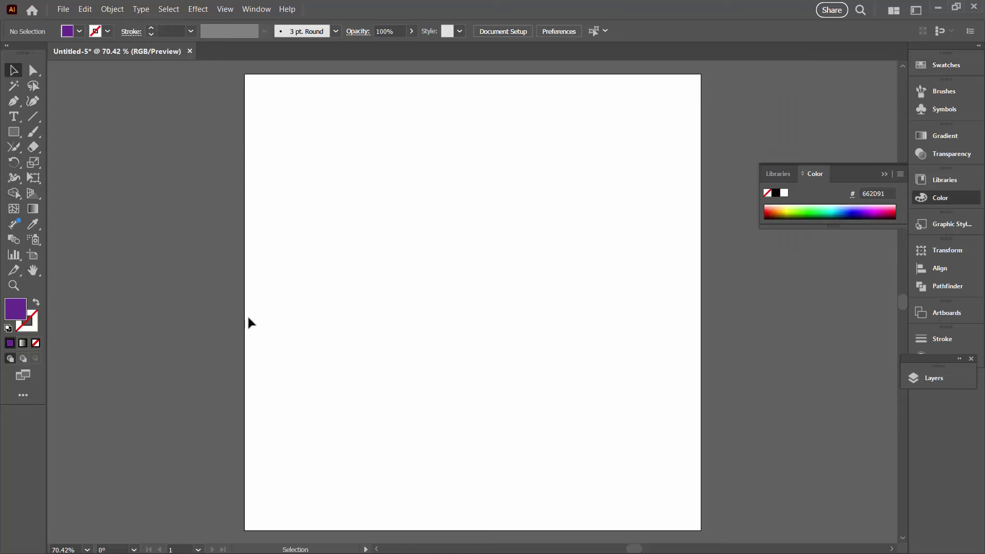
Show the swatches and the Color Guide, and set the Color Guide variations to 5 steps.
left_click(932, 63)
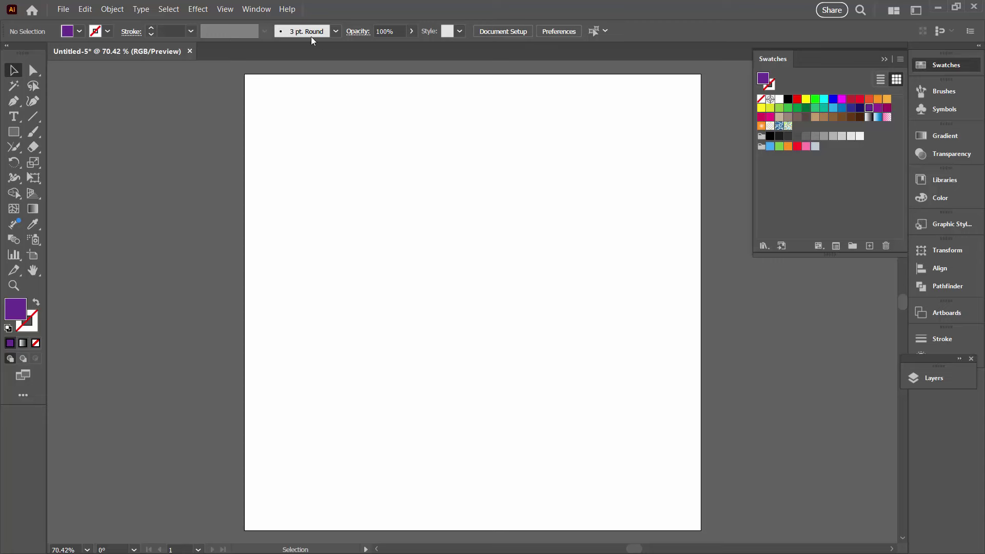
left_click(251, 10)
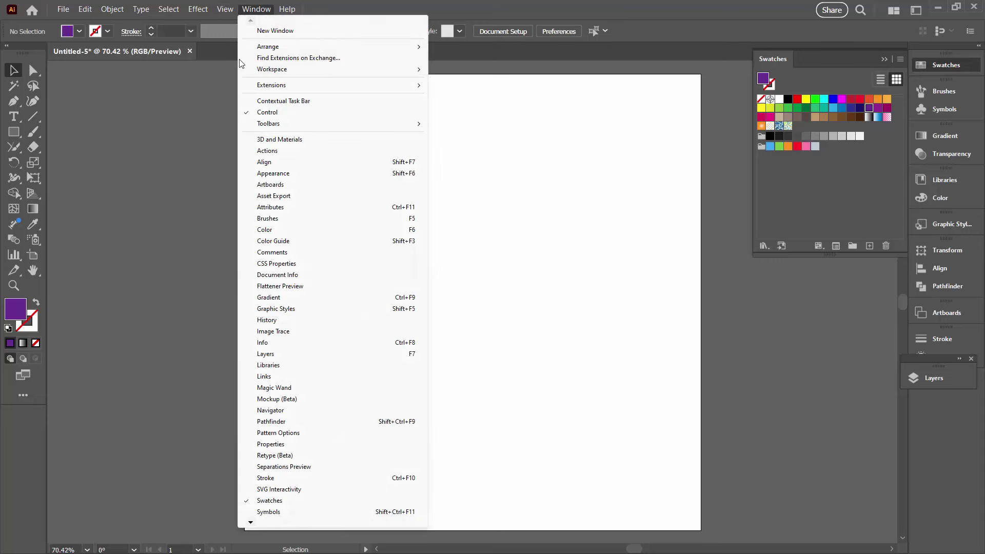
left_click(268, 244)
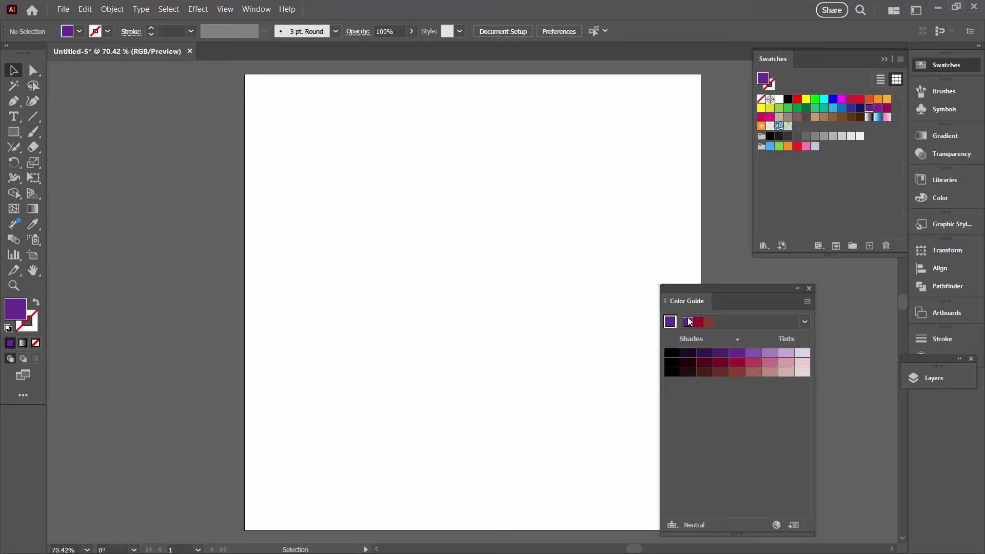
left_click(807, 306)
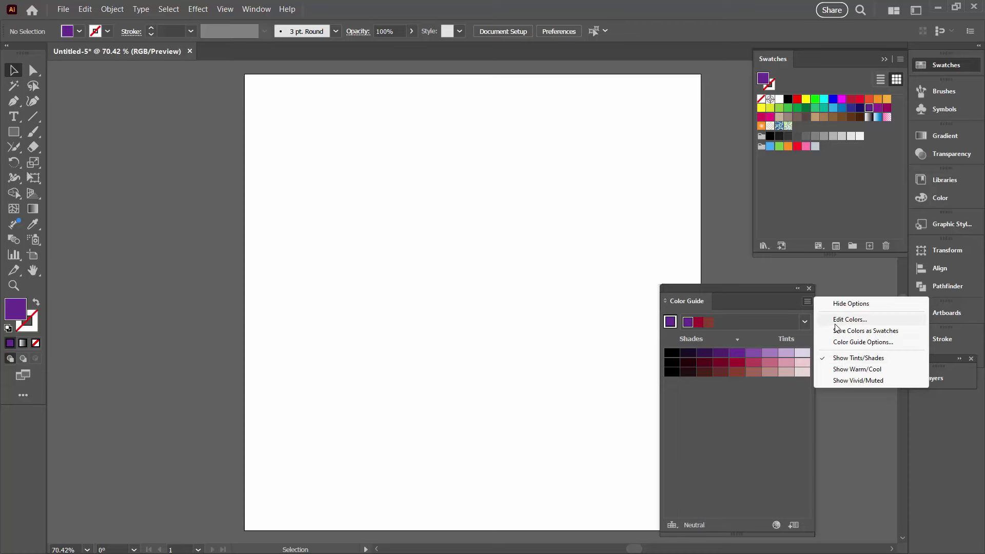
left_click(838, 340)
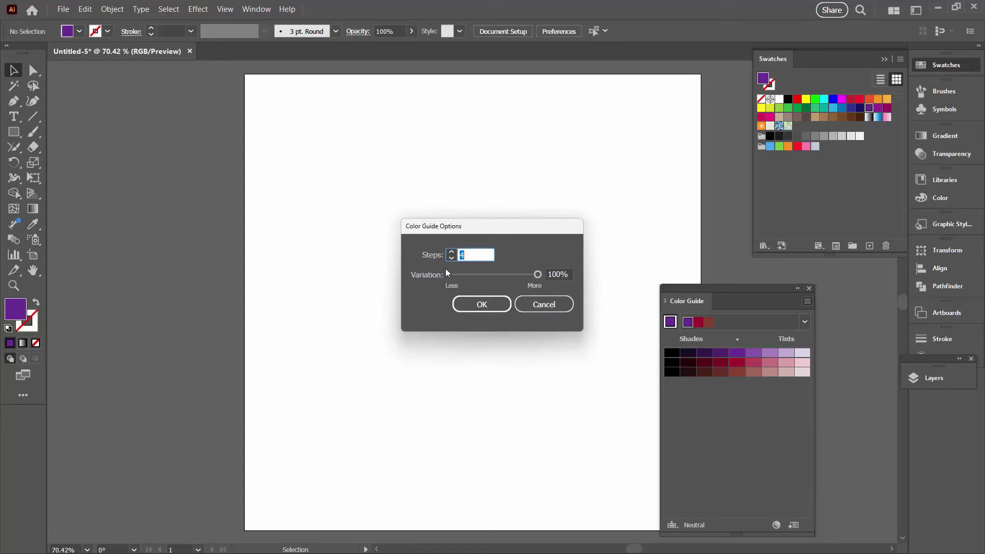
left_click(452, 252)
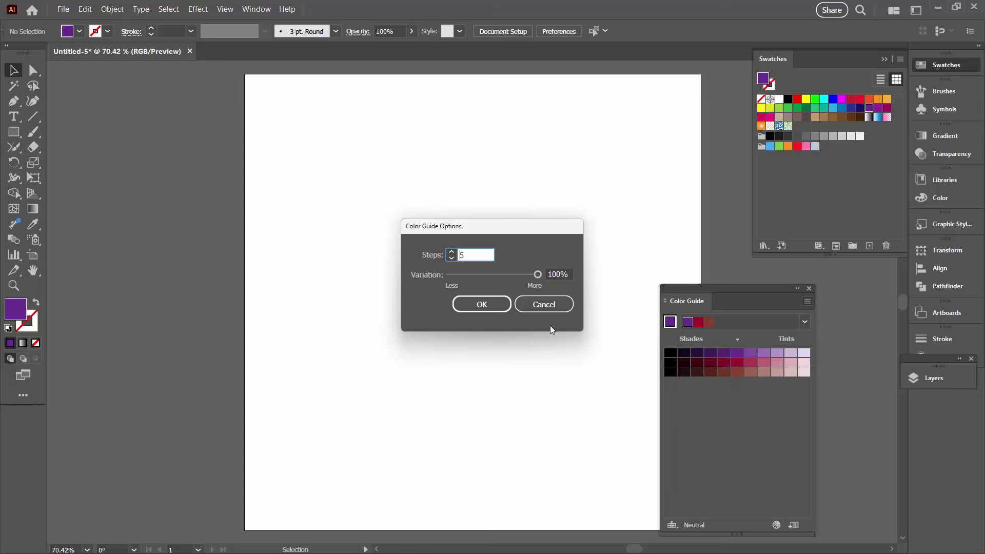
left_click(482, 304)
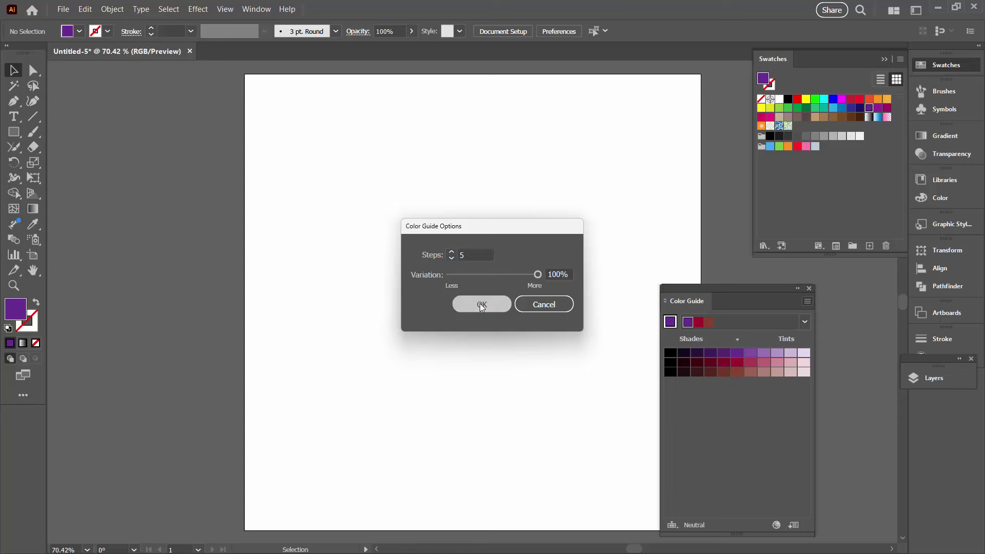
Save the whole purple row of shades and tints from the Color Guide as swatches, and close the guide.
left_click(670, 353)
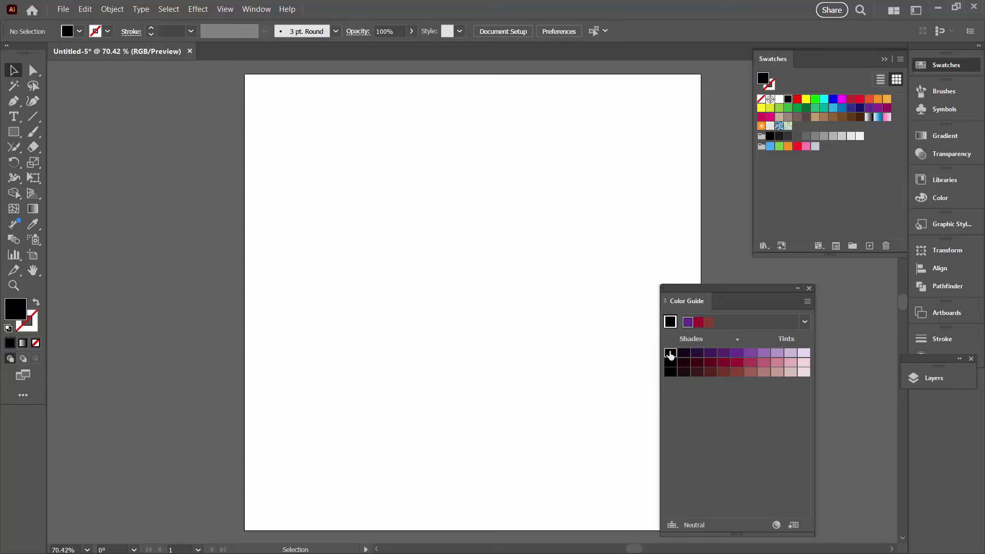
left_click(804, 353, "shift")
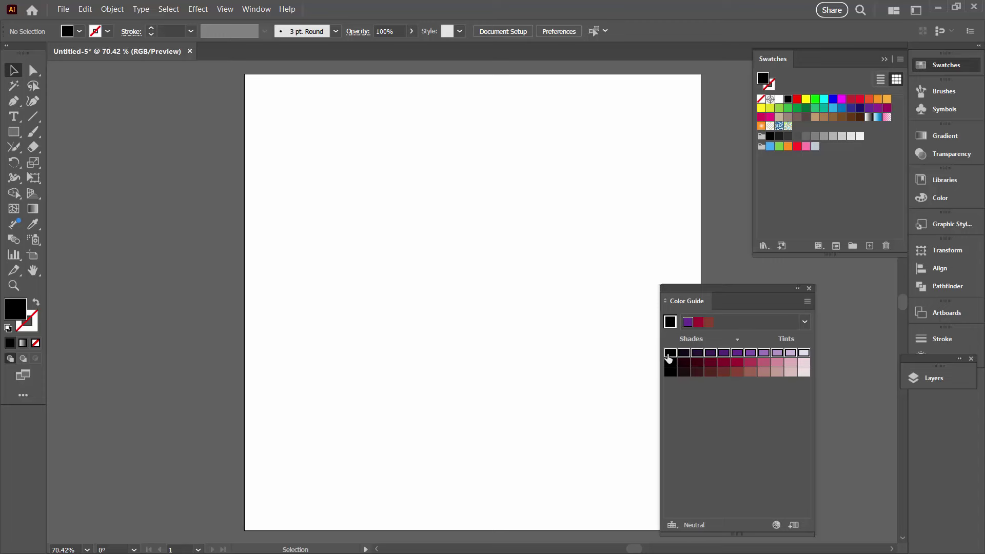
left_click(807, 301)
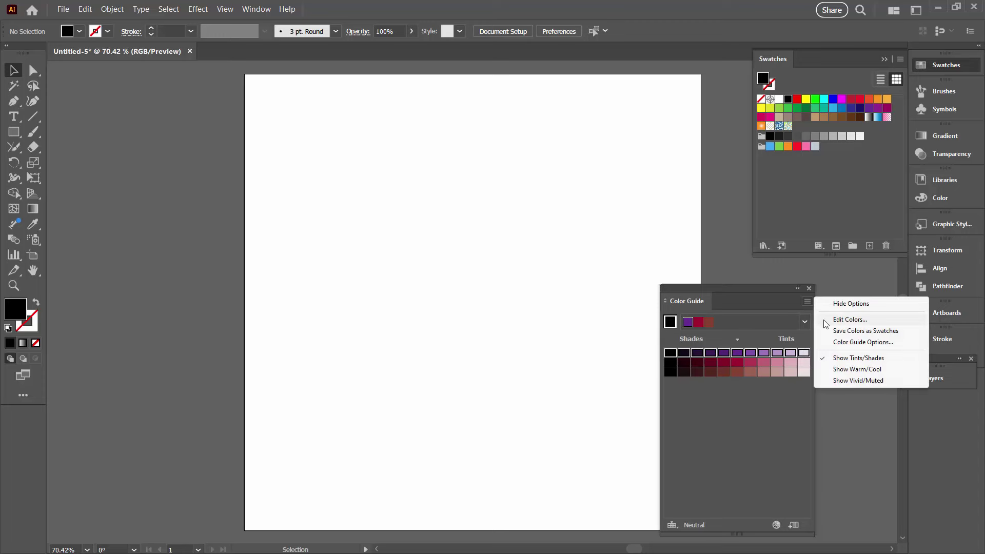
left_click(837, 331)
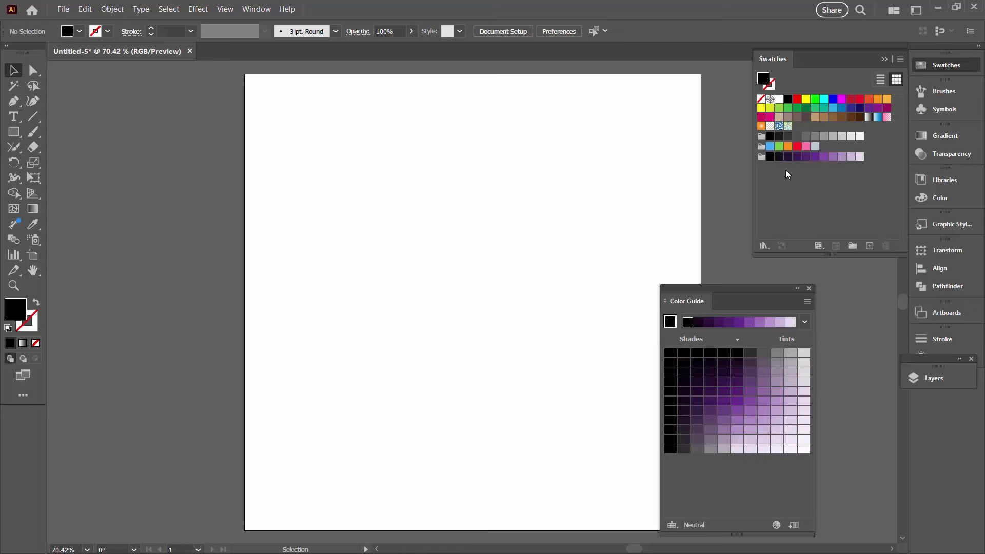
left_click(809, 289)
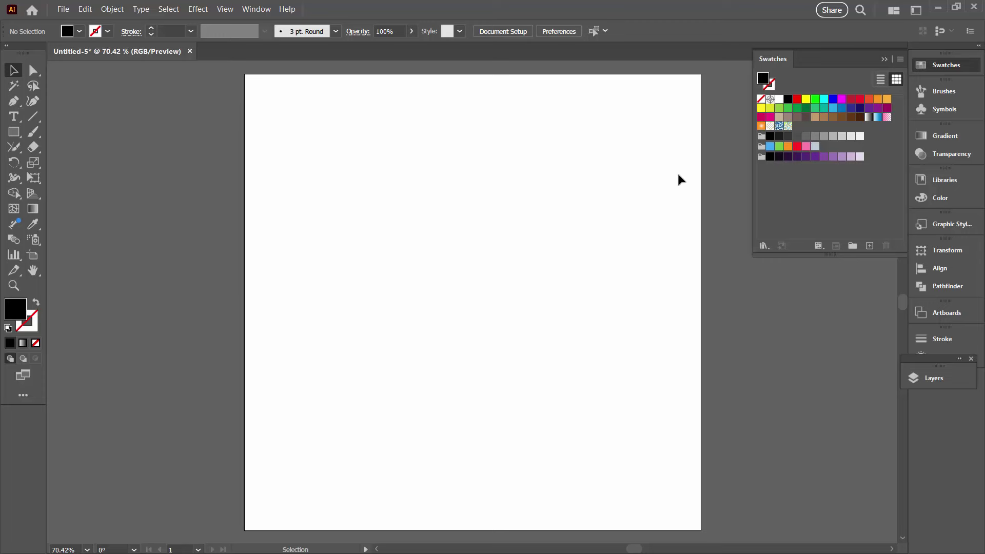
Draw an upright rectangle about 321 x 574 px on the artboard, filled with a light lavender from the new swatch group.
left_click(850, 156)
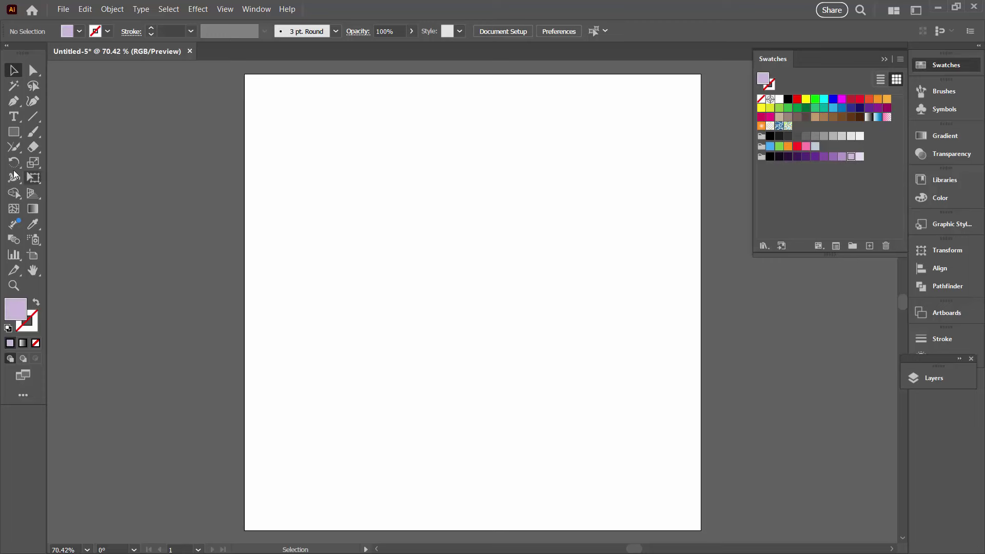
left_click(14, 132)
left_click_drag(363, 129, 509, 391)
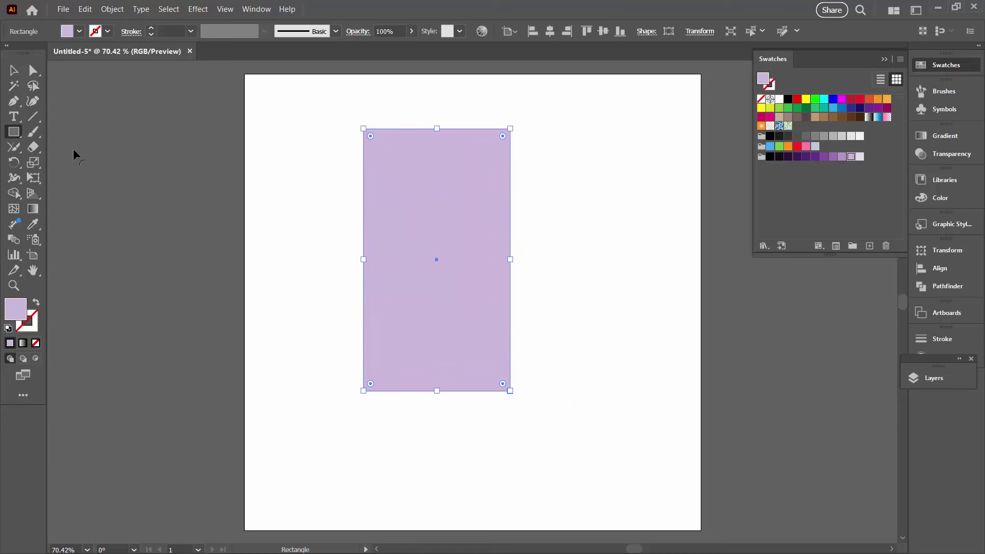
Scale the rectangle's two upper corner points outward to about 398 px wide, making a tapered glass shape.
left_click(34, 72)
left_click_drag(304, 106, 594, 165)
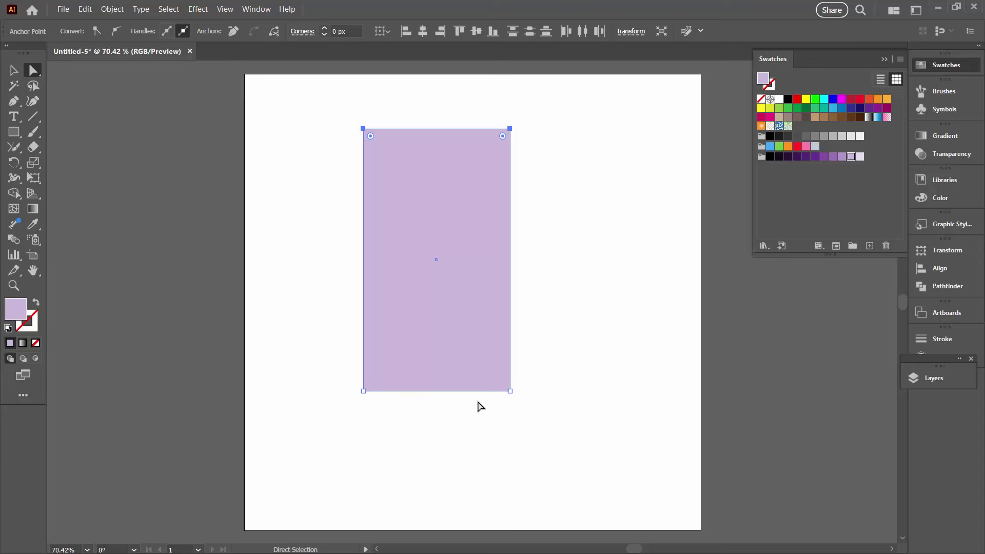
left_click_drag(36, 168, 65, 163)
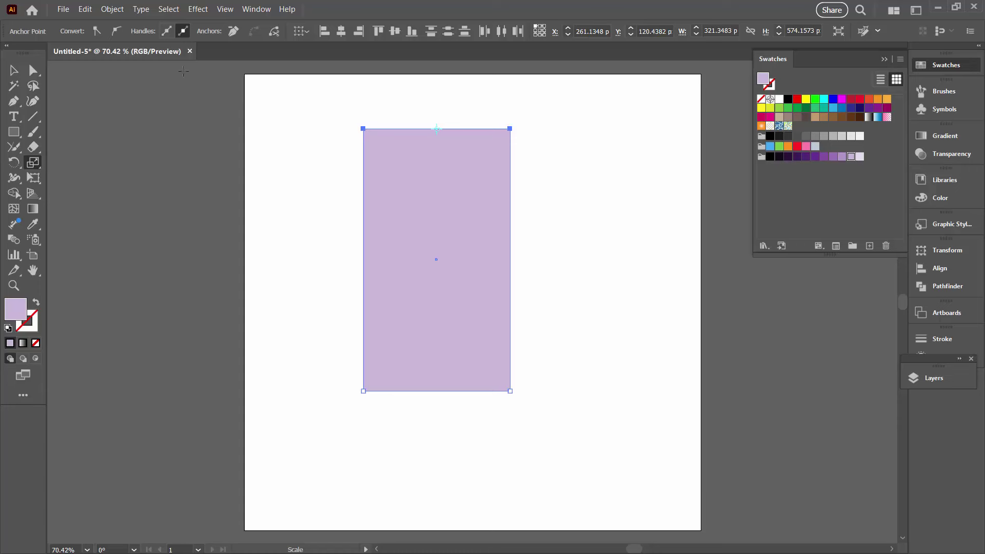
left_click_drag(363, 128, 345, 125)
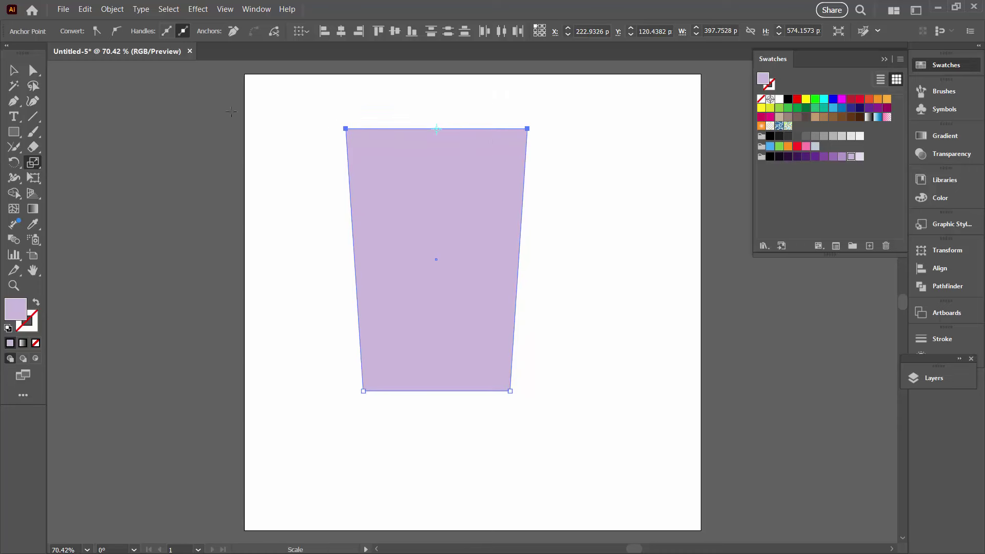
left_click(21, 73)
left_click(251, 183)
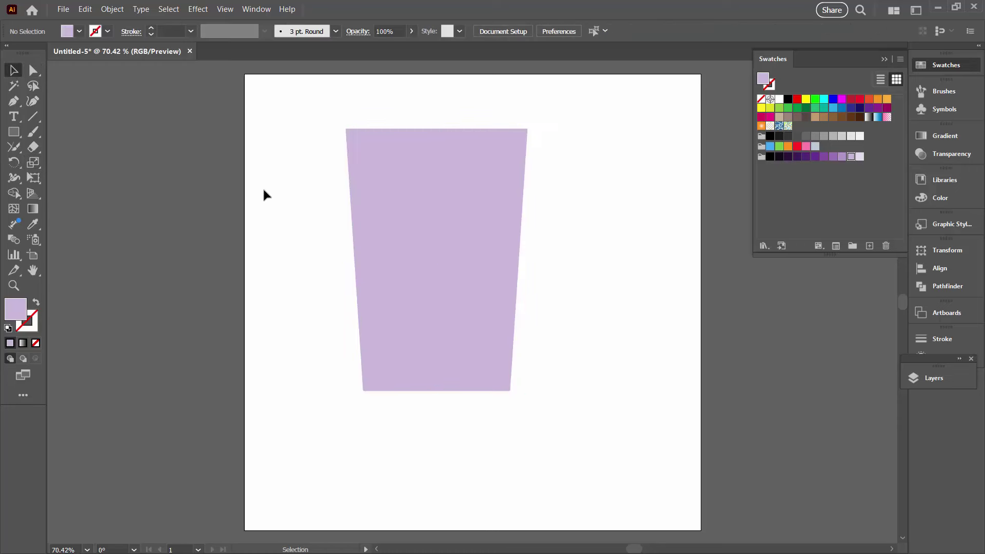
Move the glass shape slightly down and right, and duplicate it with the copy filled in medium purple from the new swatch group.
left_click_drag(407, 247, 420, 277)
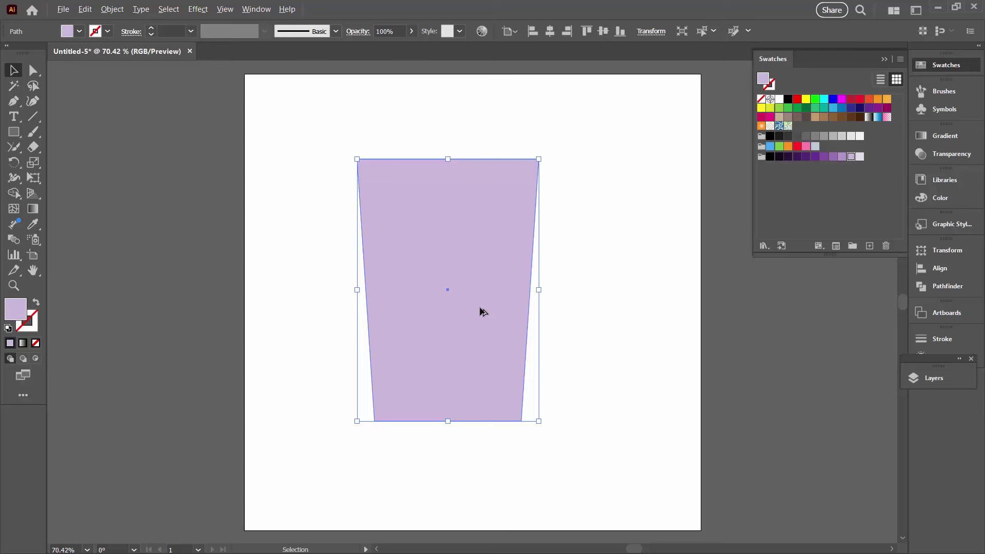
left_click_drag(483, 310, 590, 261)
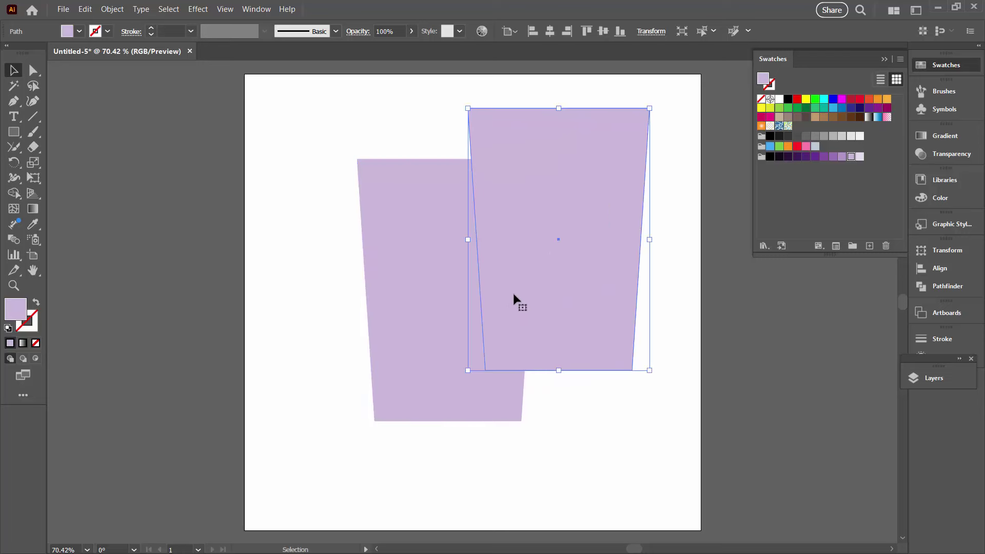
left_click(824, 157)
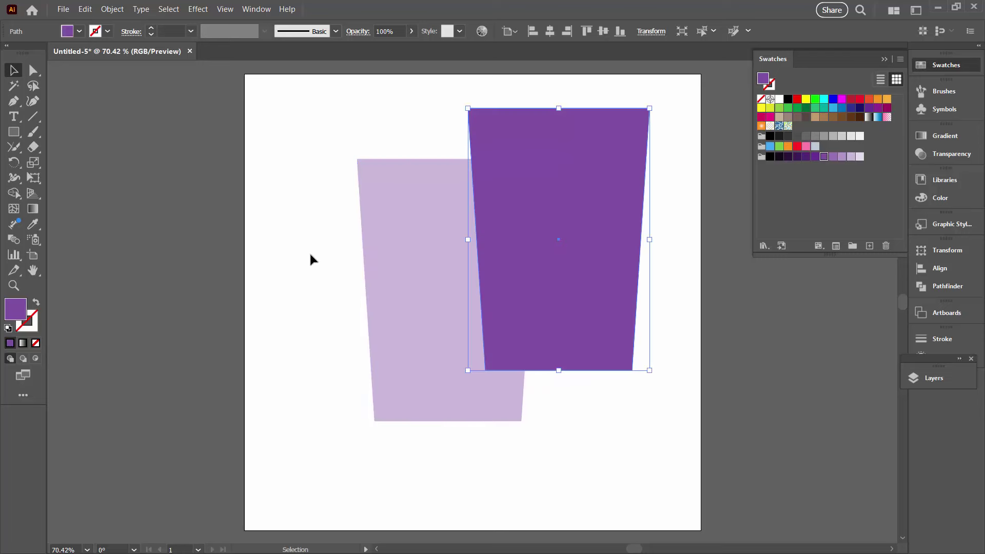
Shrink the purple copy and fit it inside the lavender glass with flush upper edges, leaving thin walls and a thicker base.
left_click_drag(546, 235, 425, 251)
left_click_drag(538, 123, 497, 149)
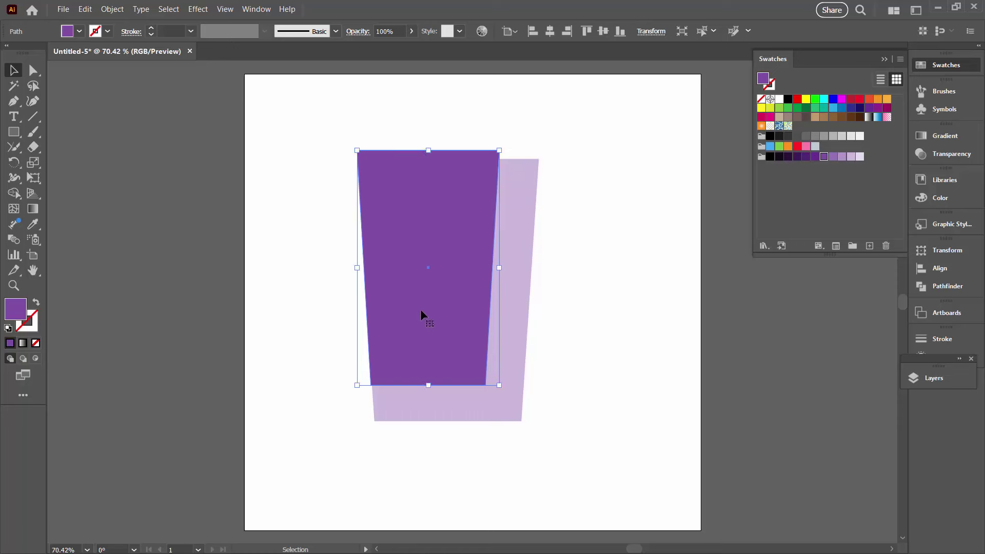
left_click_drag(430, 316, 449, 319)
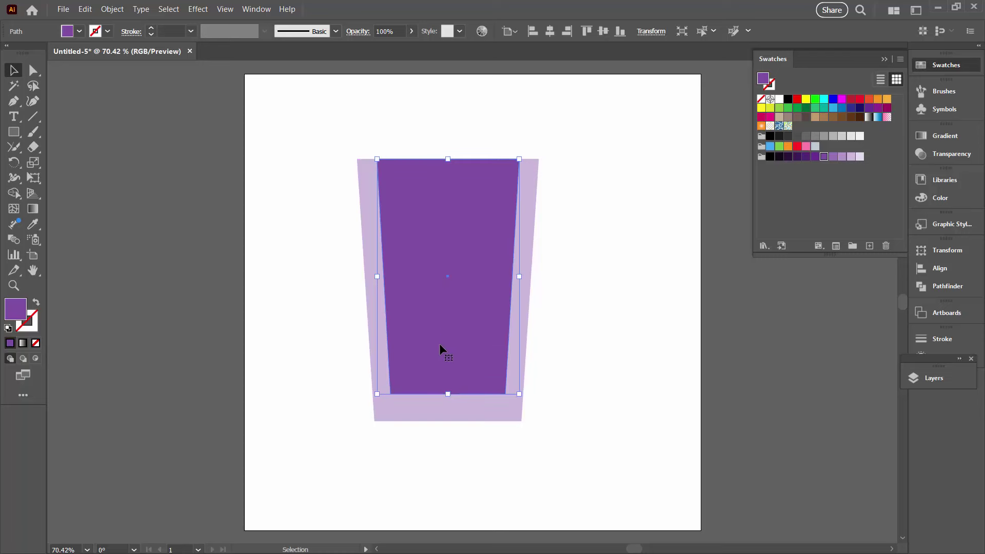
left_click_drag(448, 394, 448, 383)
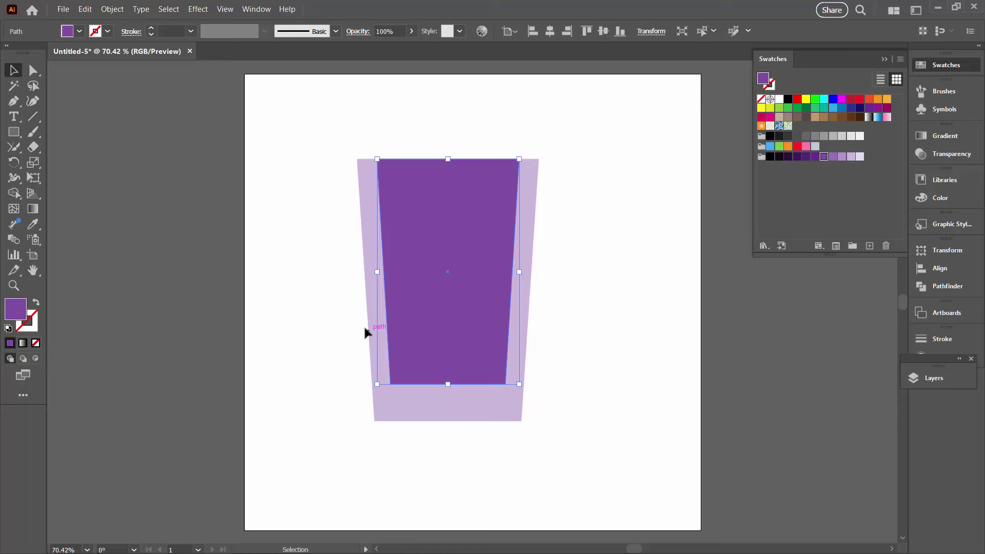
left_click_drag(376, 271, 372, 272)
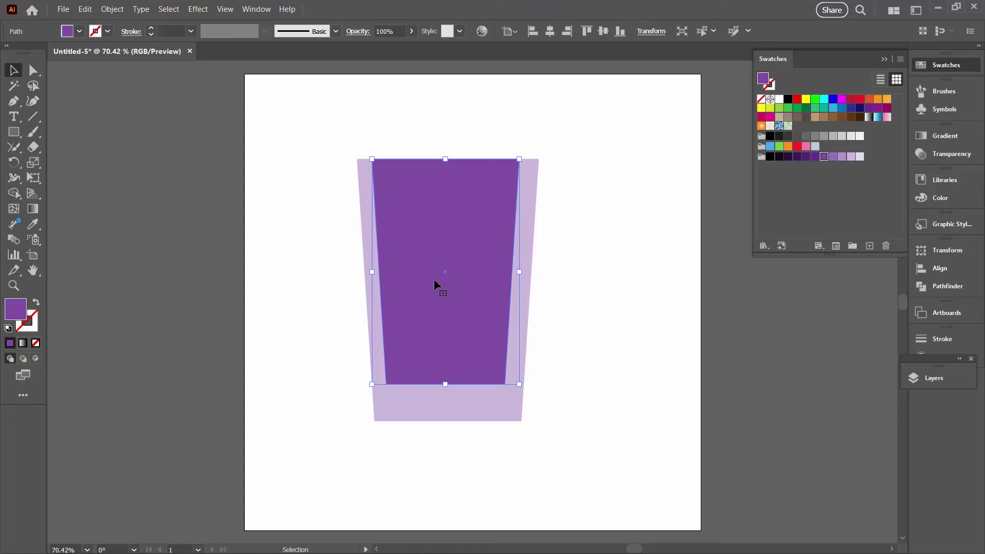
left_click(299, 130)
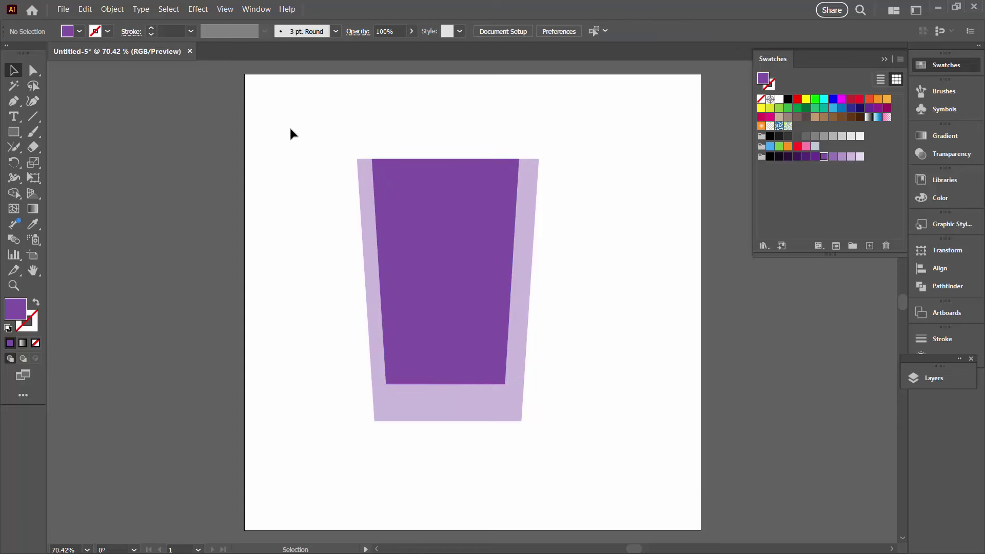
Align the horizontal centres of the purple and lavender glass shapes.
left_click_drag(290, 129, 582, 439)
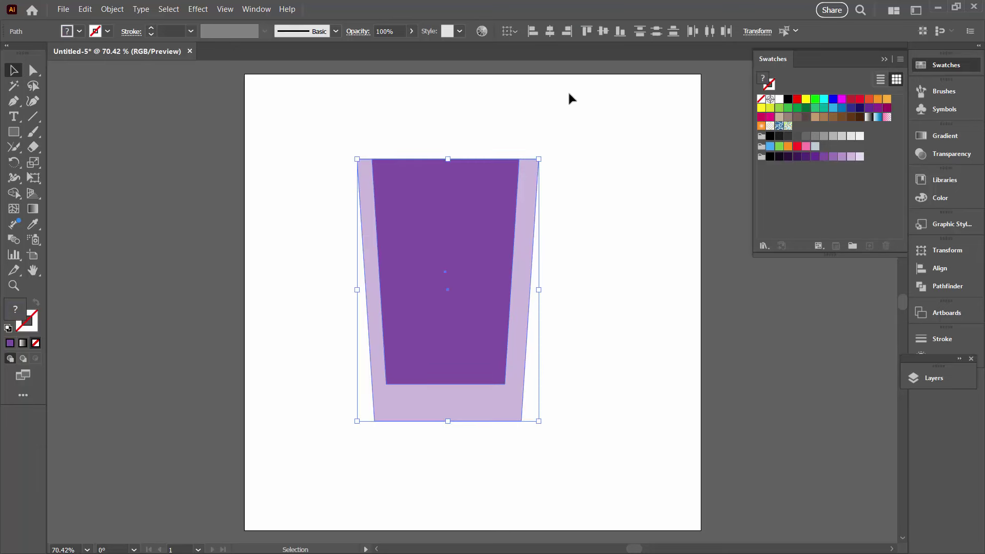
left_click(550, 31)
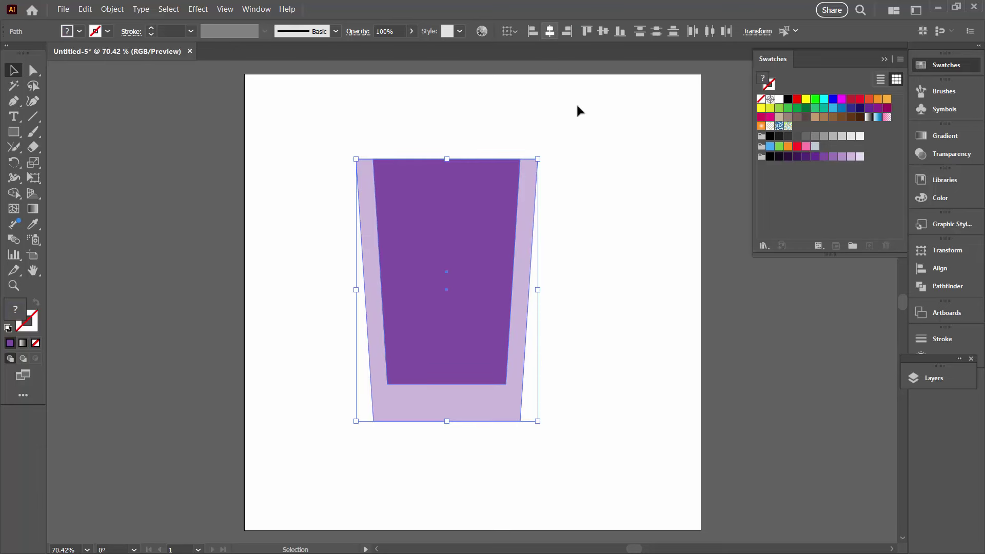
left_click(618, 257)
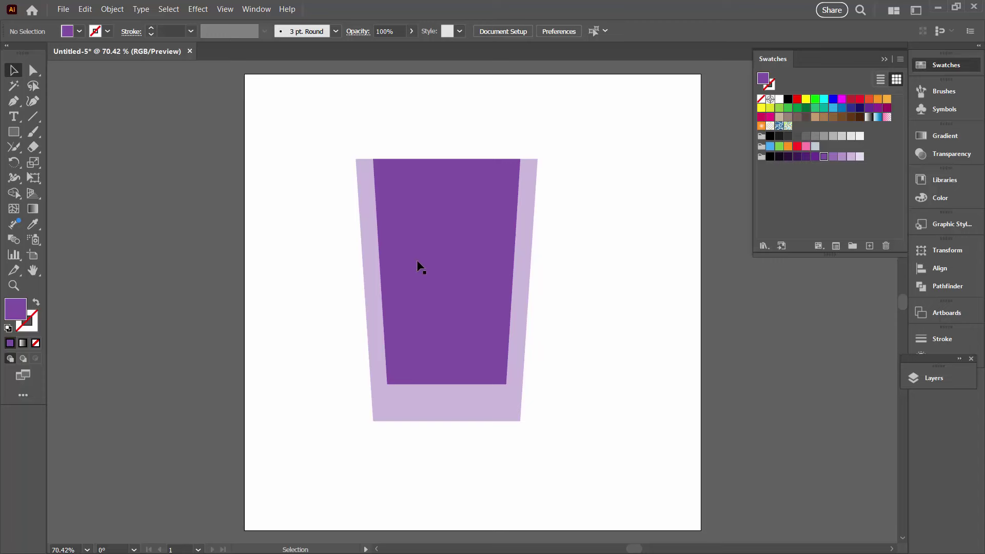
Subtract the medium purple inner shape from the lavender glass with Minus Front, leaving hollow walls and a base.
left_click_drag(332, 130, 557, 376)
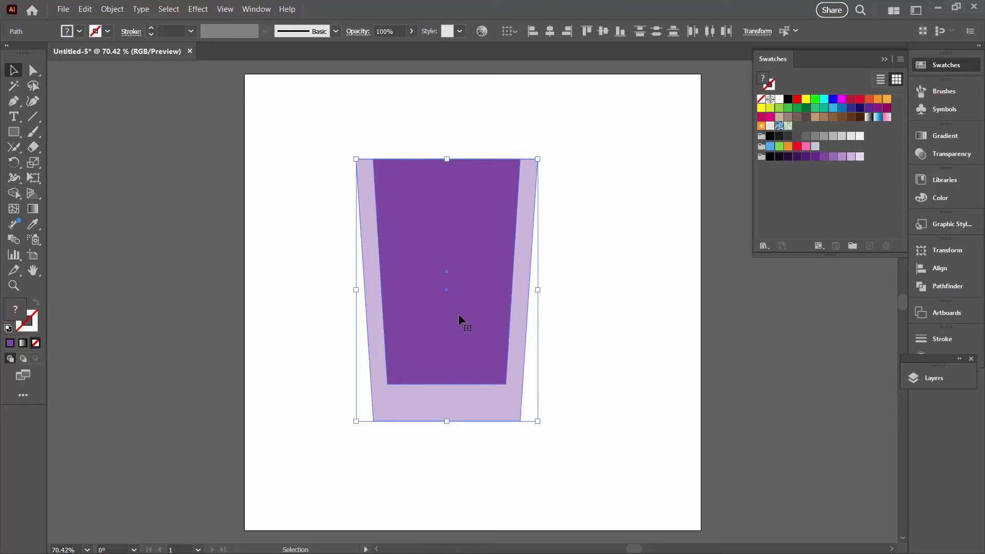
left_click(921, 289)
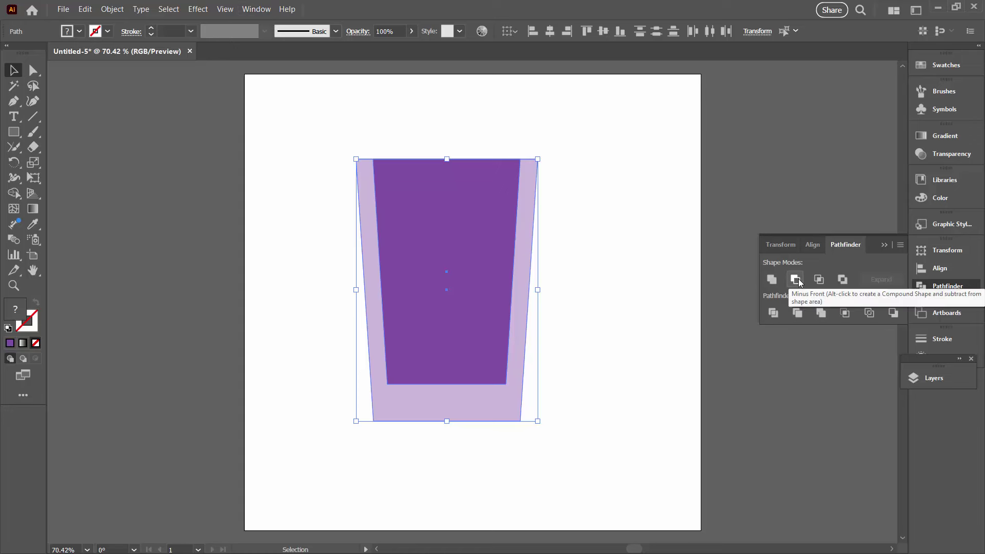
left_click(799, 281)
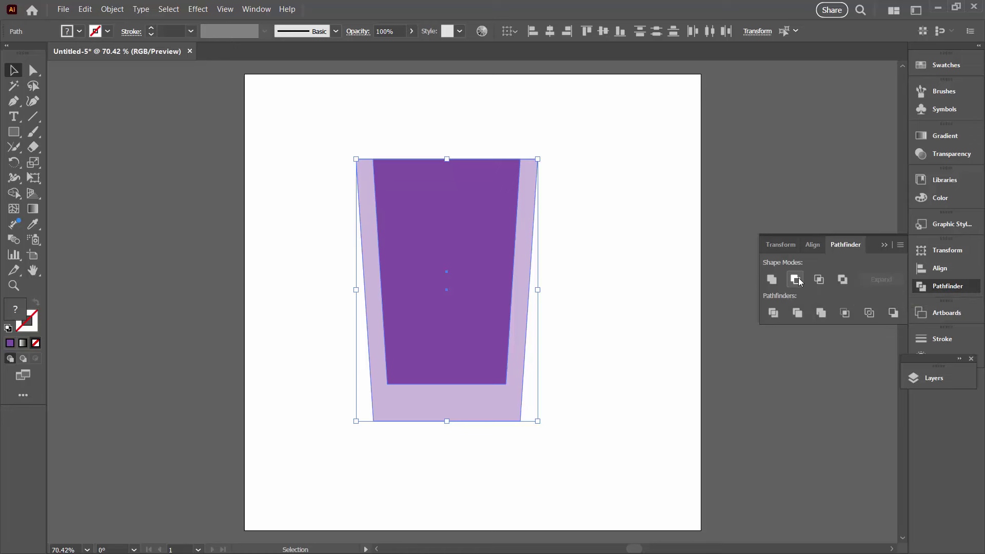
left_click(623, 401)
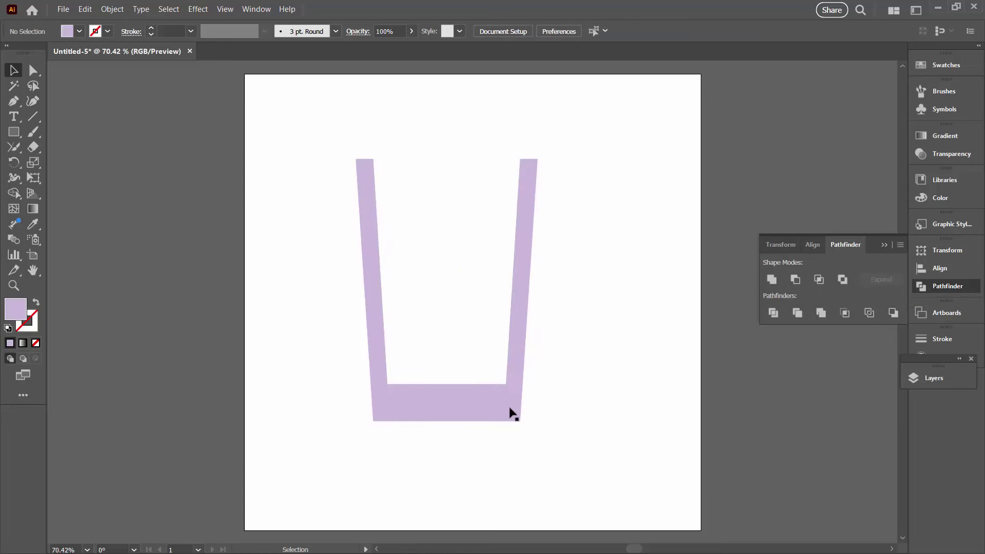
Draw a wide, thin rectangle inside the glass's thick base and fill it with the next darker lavender swatch.
left_click(13, 132)
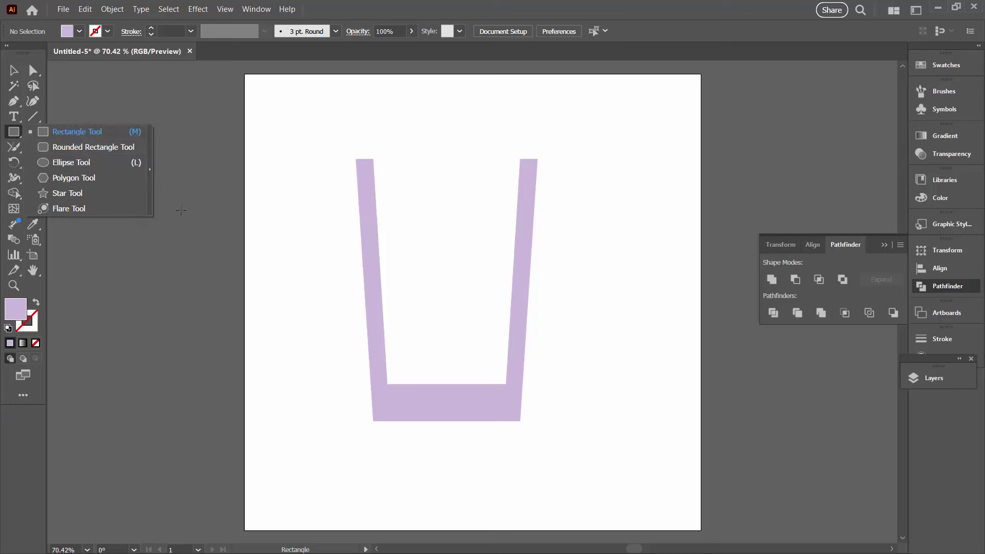
left_click(75, 134)
left_click_drag(383, 393, 503, 410)
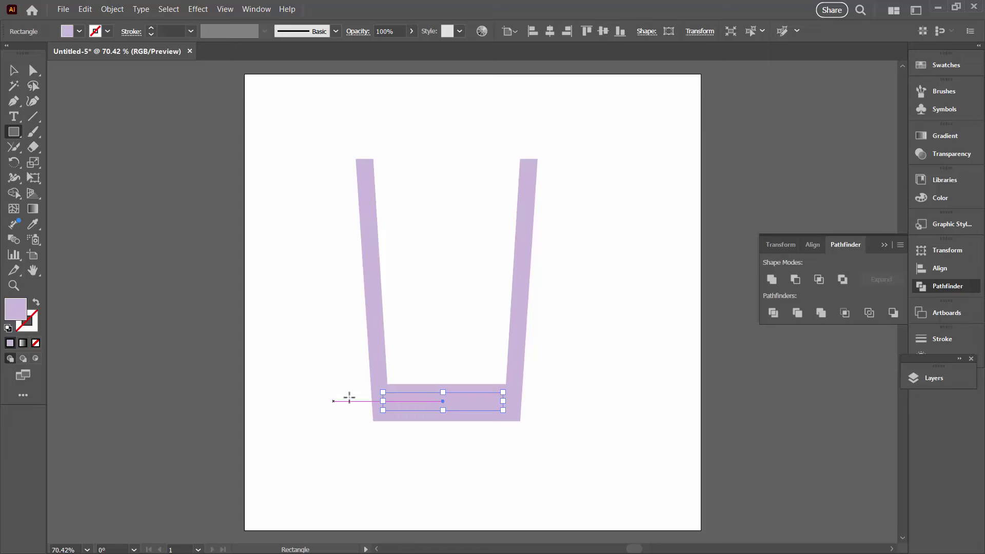
left_click(936, 67)
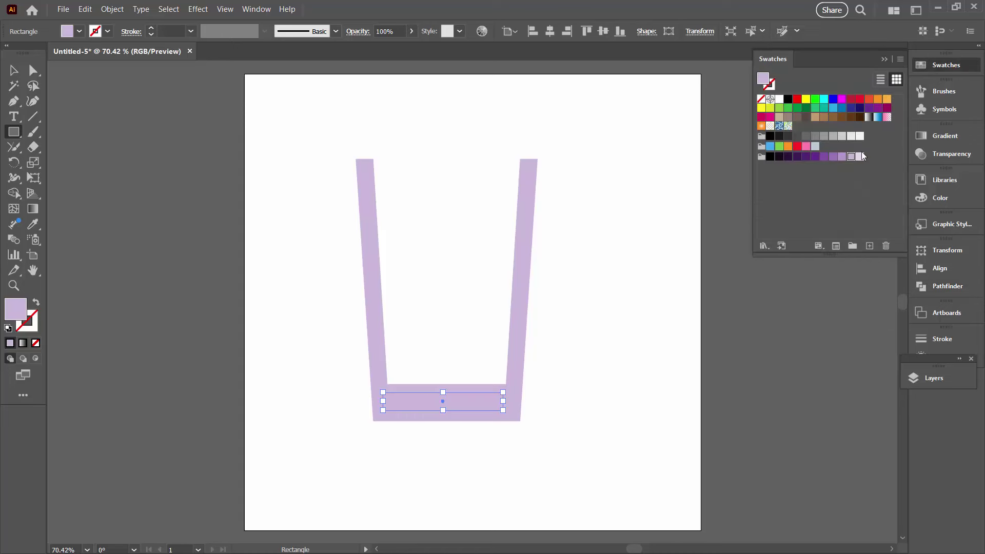
left_click(841, 158)
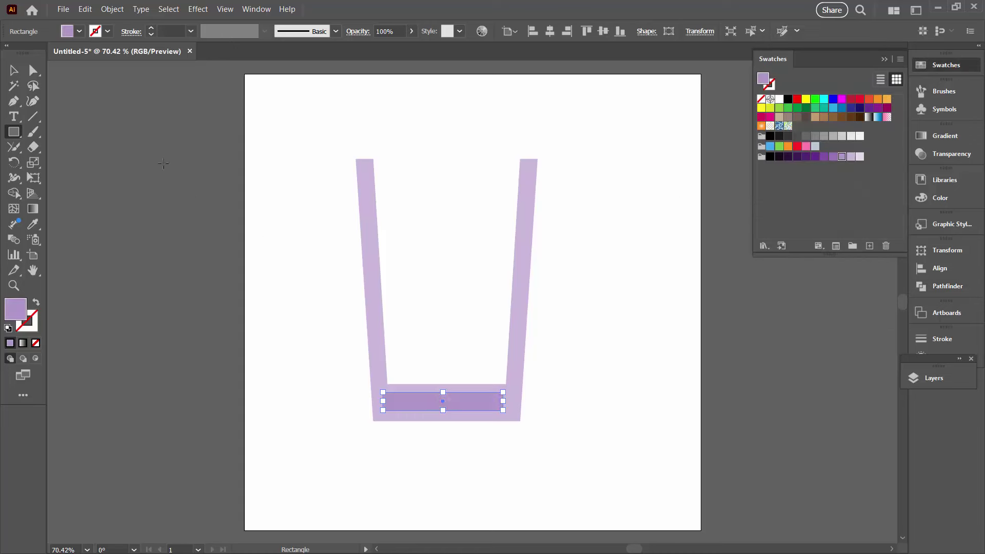
Align the horizontal centres of the base rectangle and the glass.
left_click(19, 76)
left_click_drag(359, 346, 516, 439)
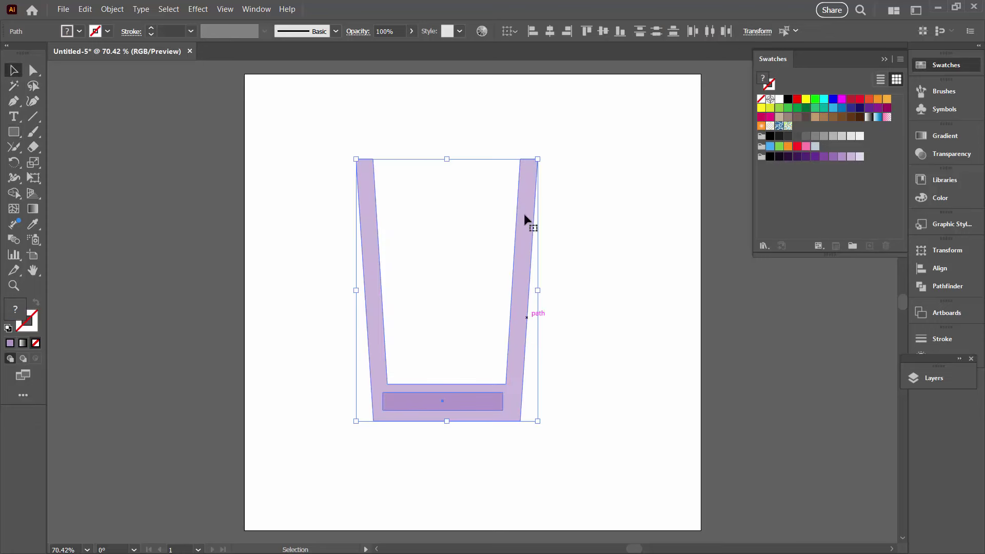
left_click(549, 32)
left_click(564, 408)
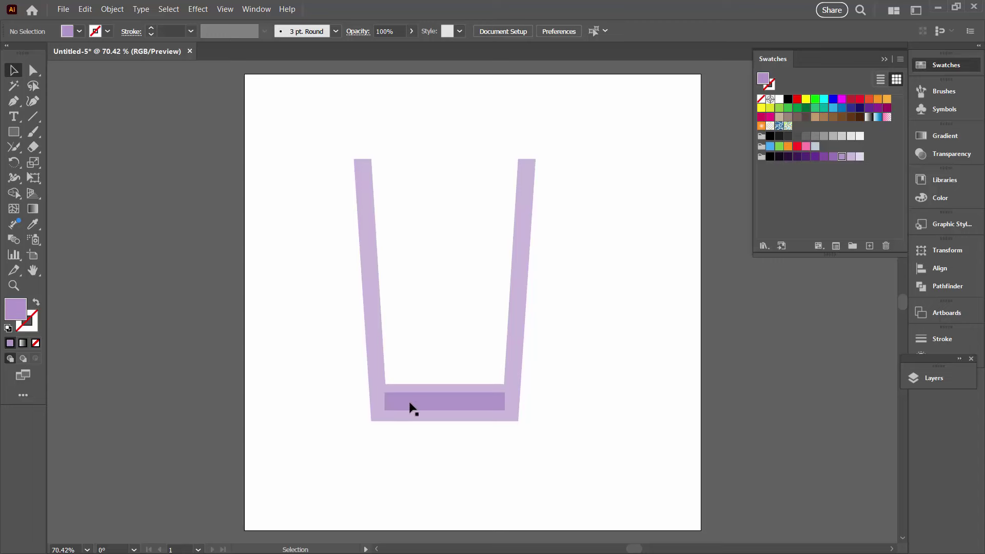
Round all corners of the base rectangle to a radius of about 9.66 px.
left_click(394, 405)
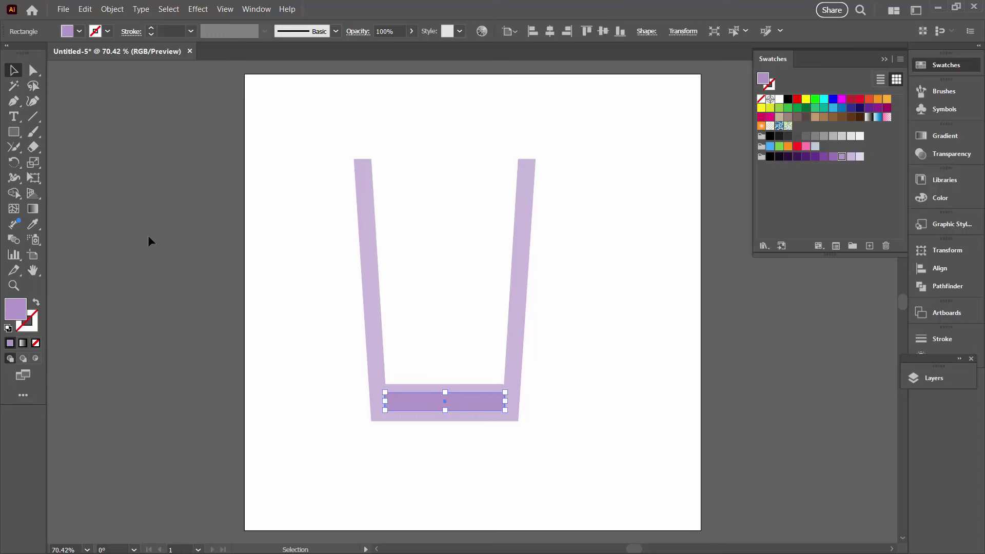
left_click(32, 71)
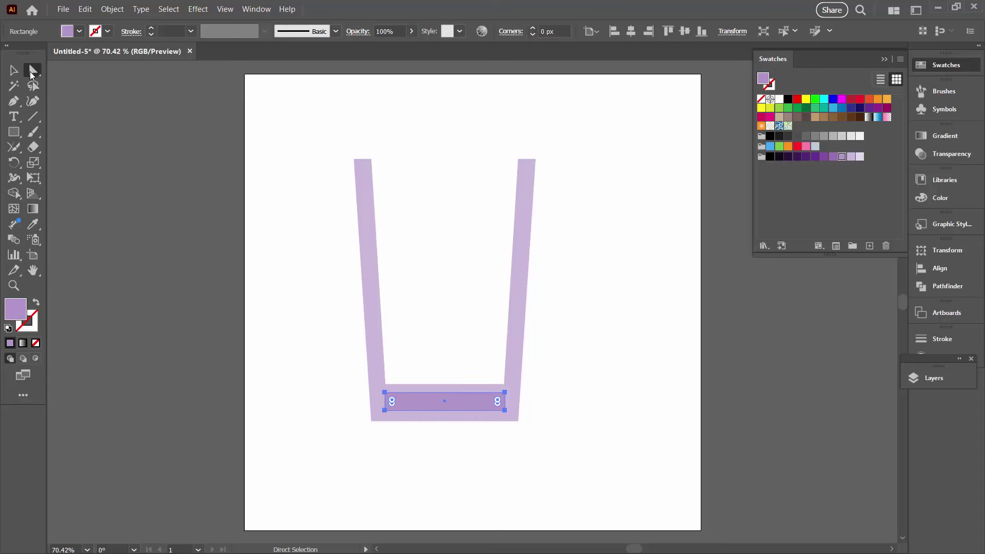
left_click_drag(394, 403, 387, 404)
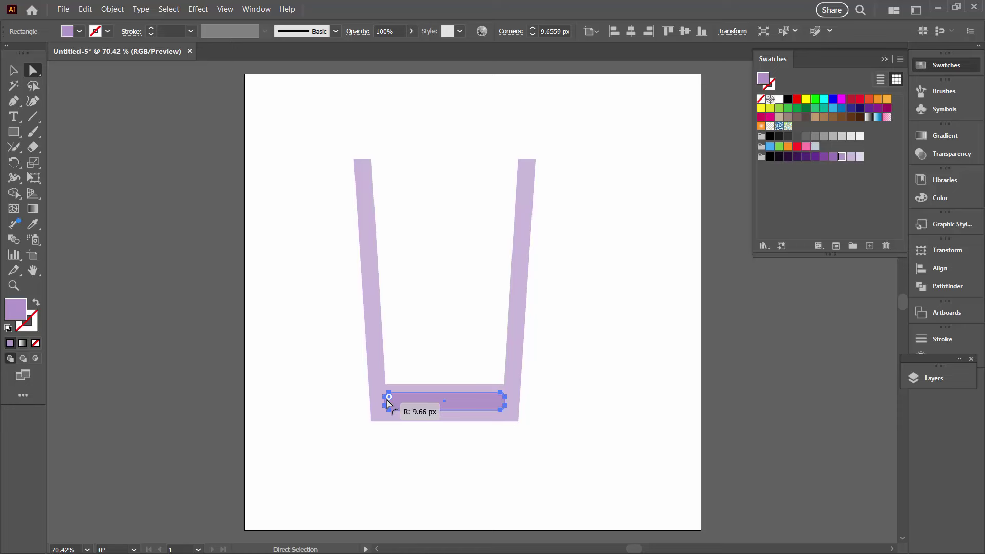
left_click(577, 398)
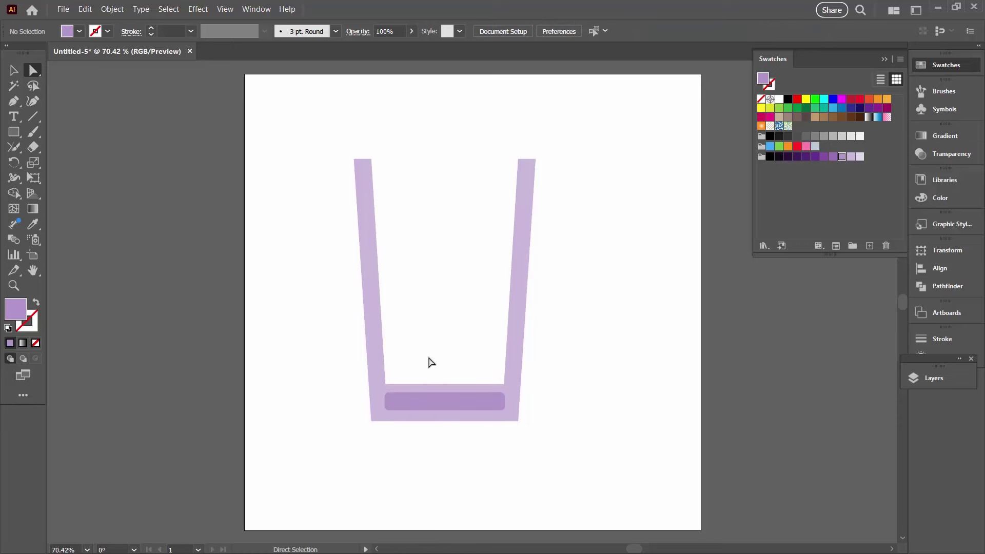
Round the corner points at the upper ends of both glass walls to a radius of about 13 px.
left_click(378, 415)
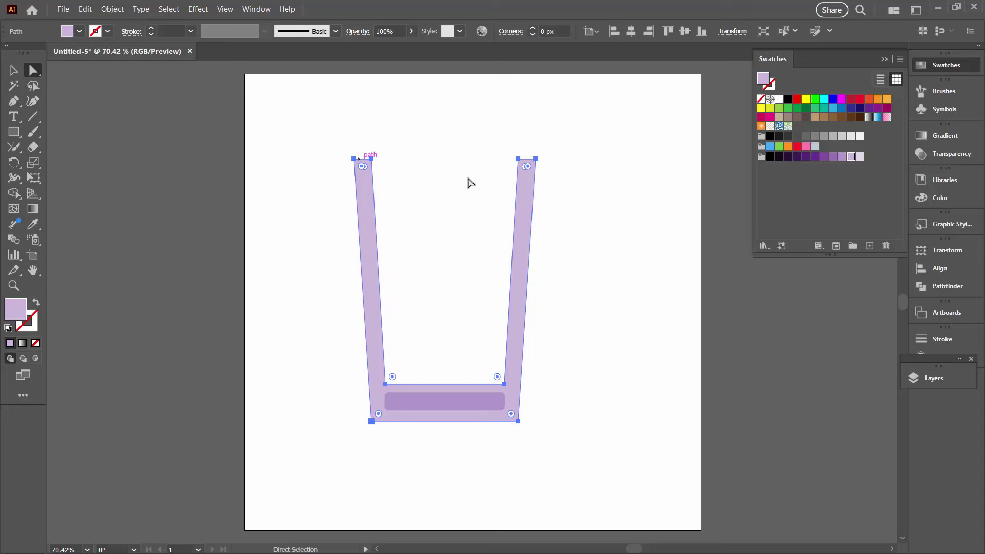
left_click(315, 141)
left_click(29, 70)
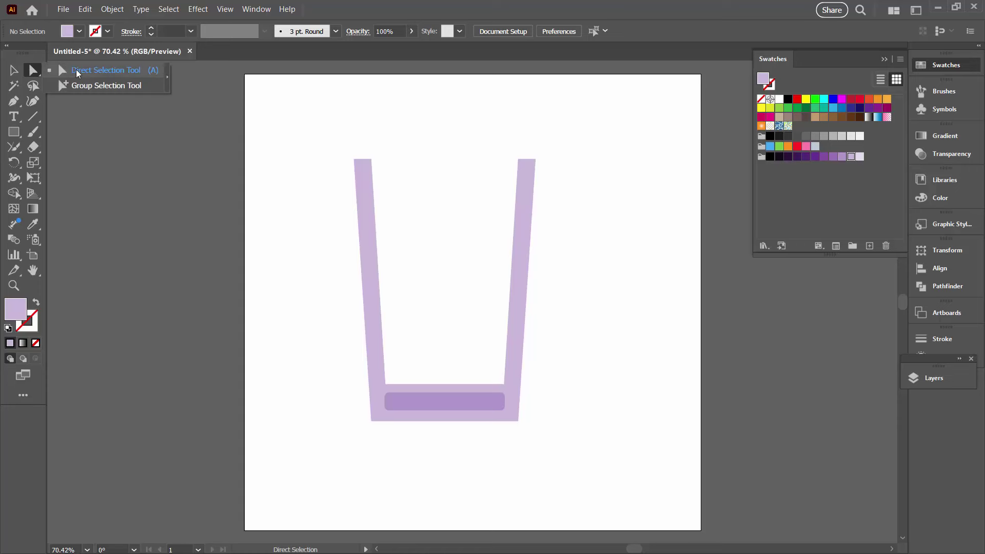
left_click(76, 69)
left_click_drag(322, 144, 564, 178)
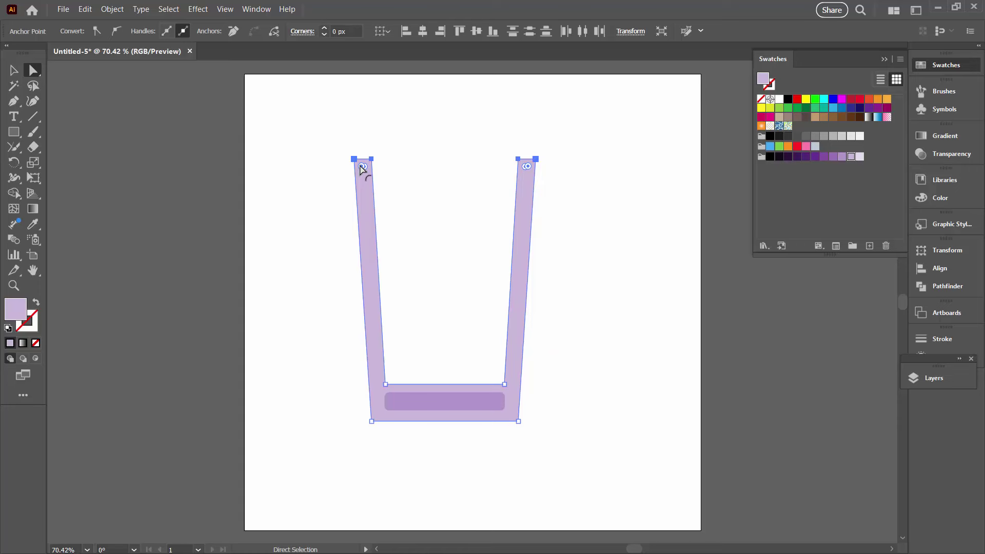
left_click_drag(362, 168, 362, 171)
left_click_drag(361, 167, 362, 169)
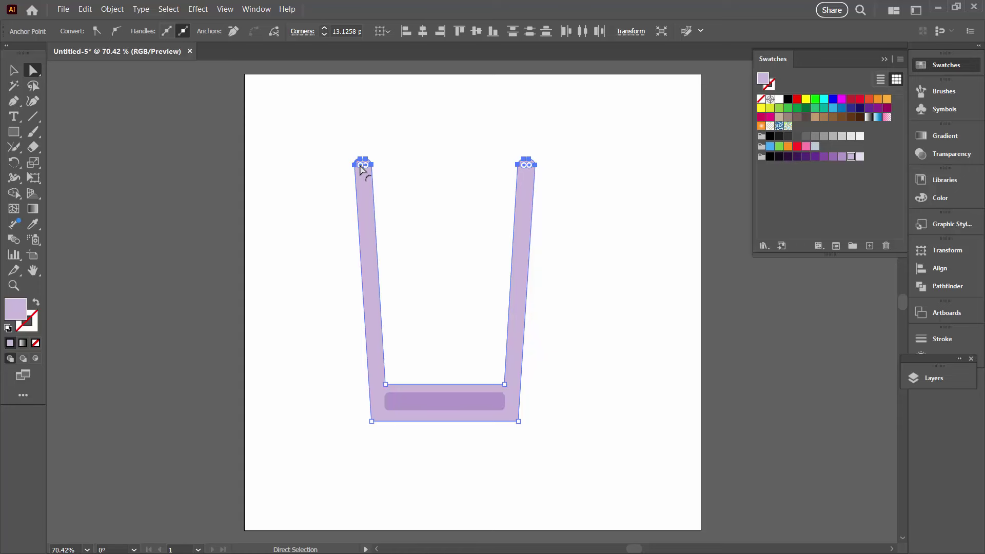
left_click(638, 277)
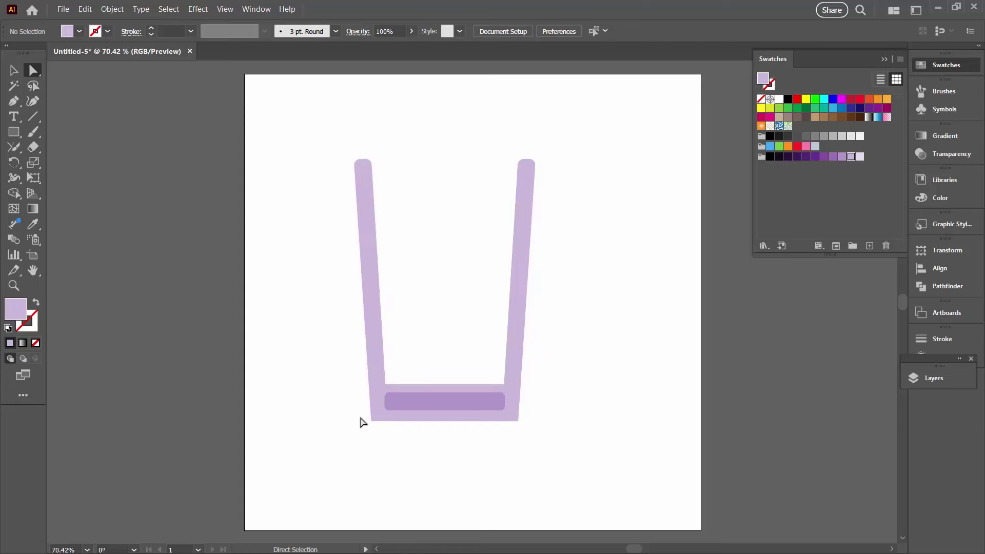
Round the glass's two outer bottom corners slightly and its two inner bottom corners a little more.
left_click_drag(362, 418, 534, 444)
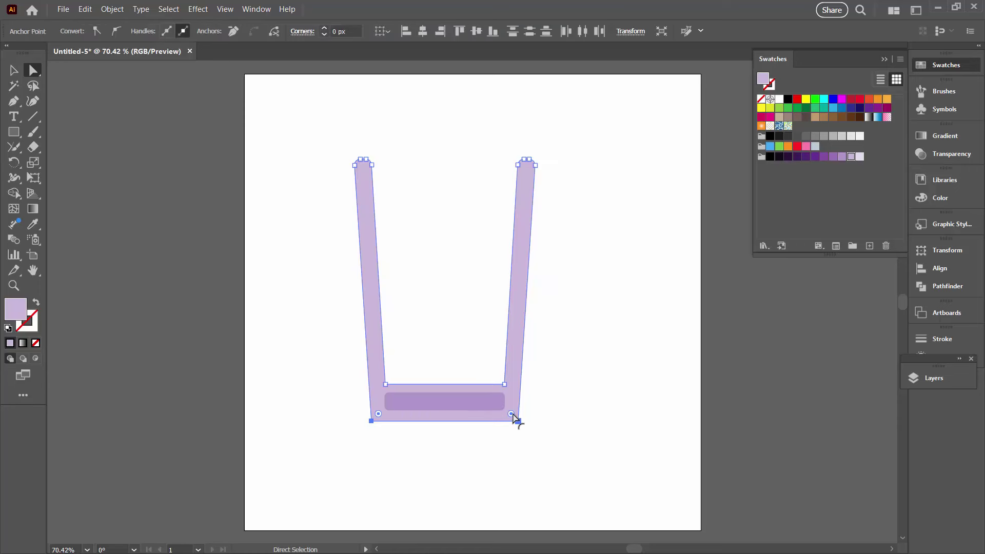
left_click_drag(511, 414, 511, 414)
left_click(389, 374)
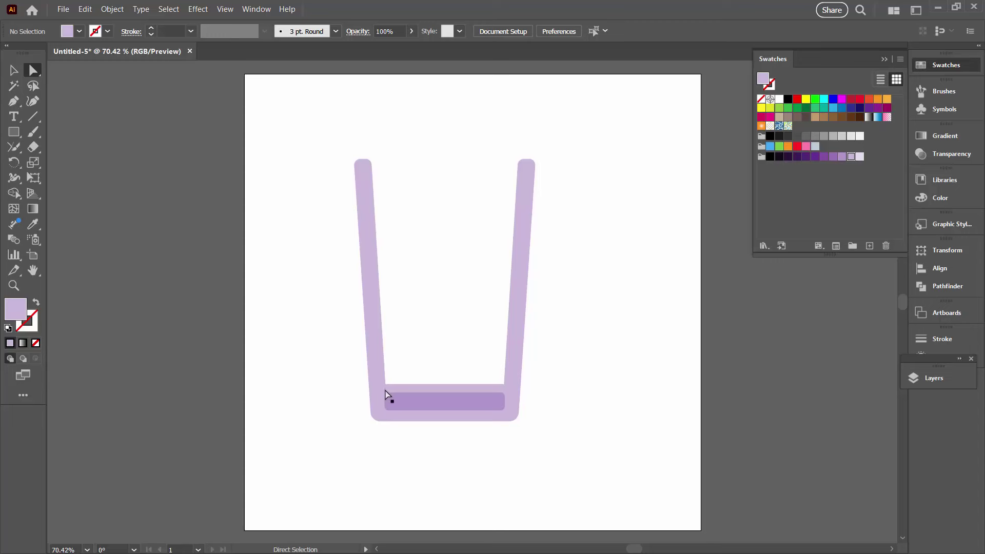
left_click_drag(347, 367, 526, 396)
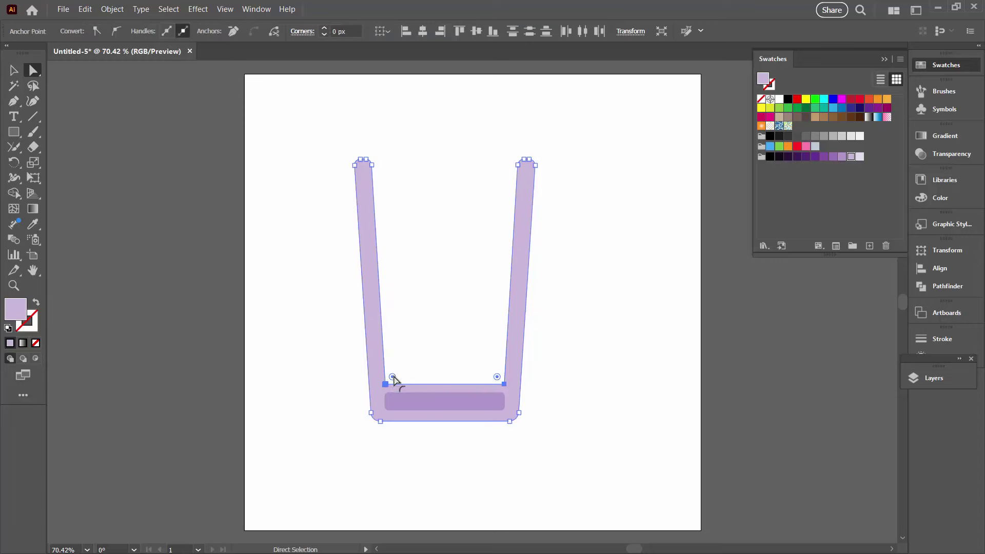
left_click_drag(392, 376, 398, 384)
left_click(547, 405)
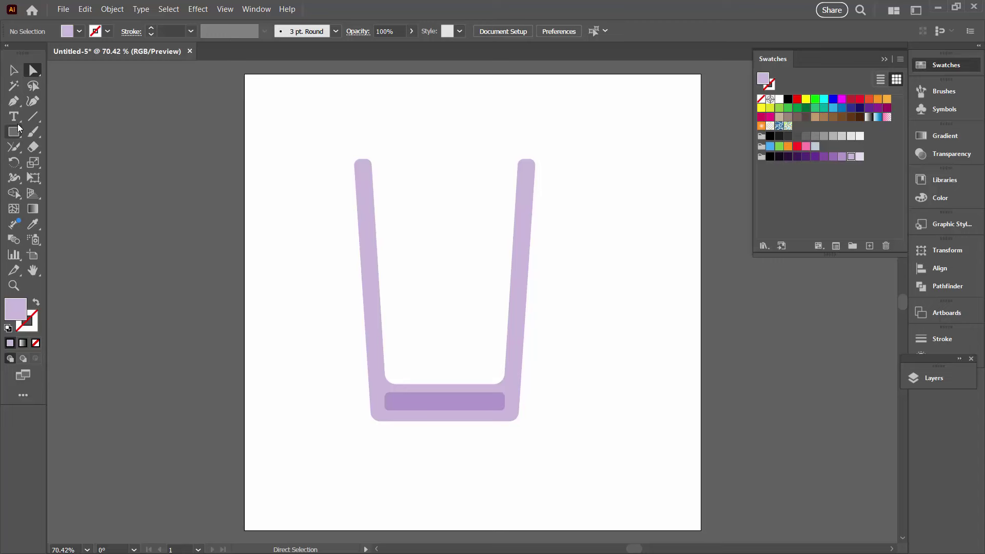
Draw a dark purple tapered liquid shape with the Pen tool, about 346 px wide at its upper edge and 385 px tall, overlapping the glass walls.
left_click(14, 102)
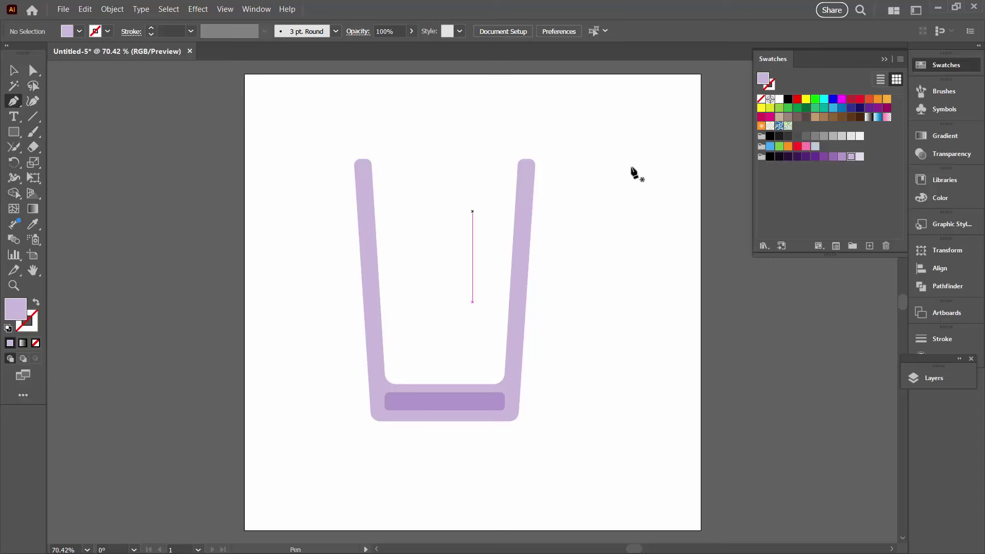
left_click(815, 156)
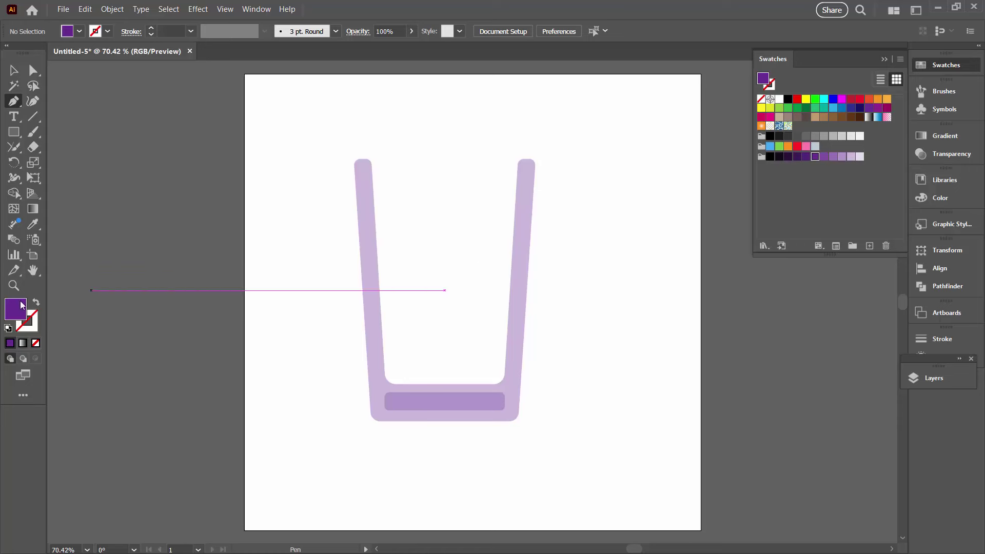
left_click(364, 211, "ctrl")
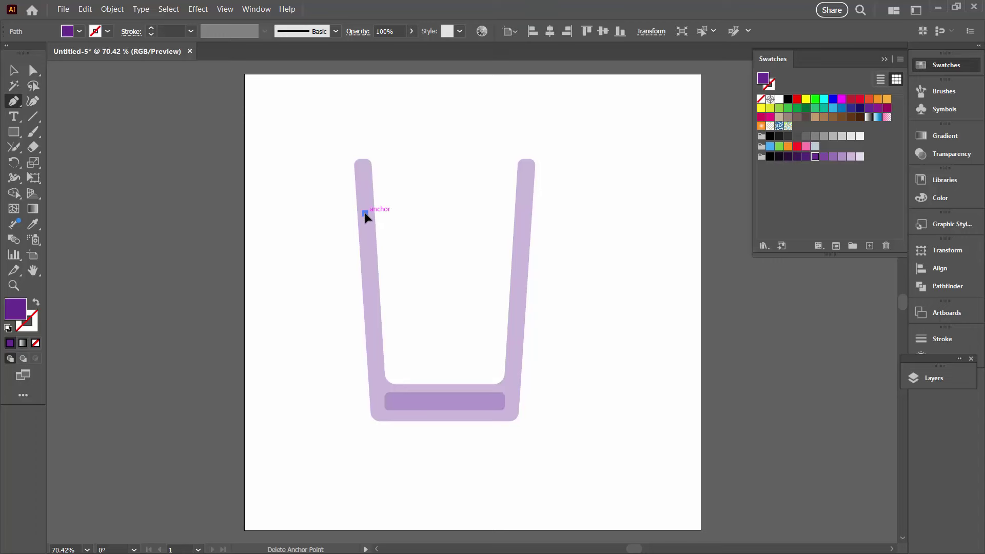
left_click(523, 213)
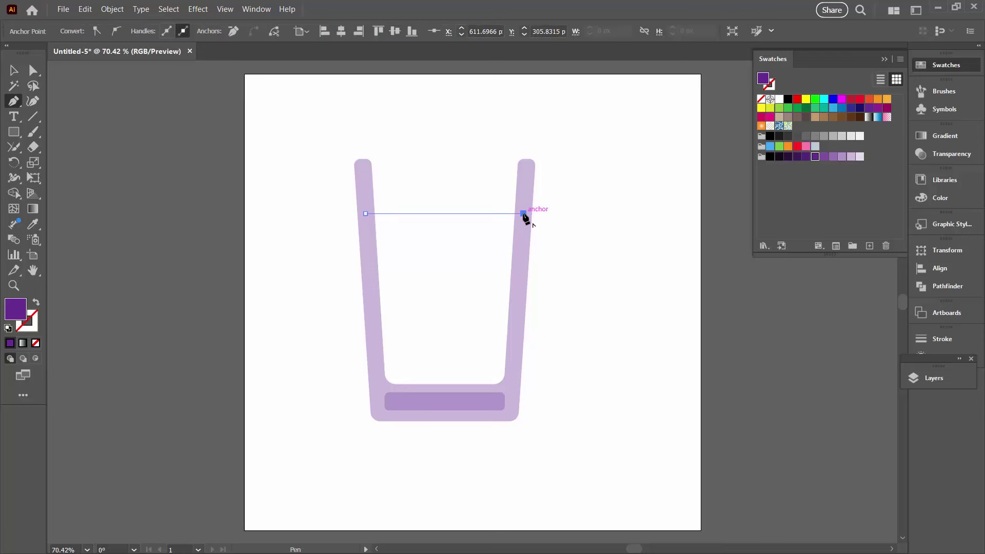
left_click(509, 389)
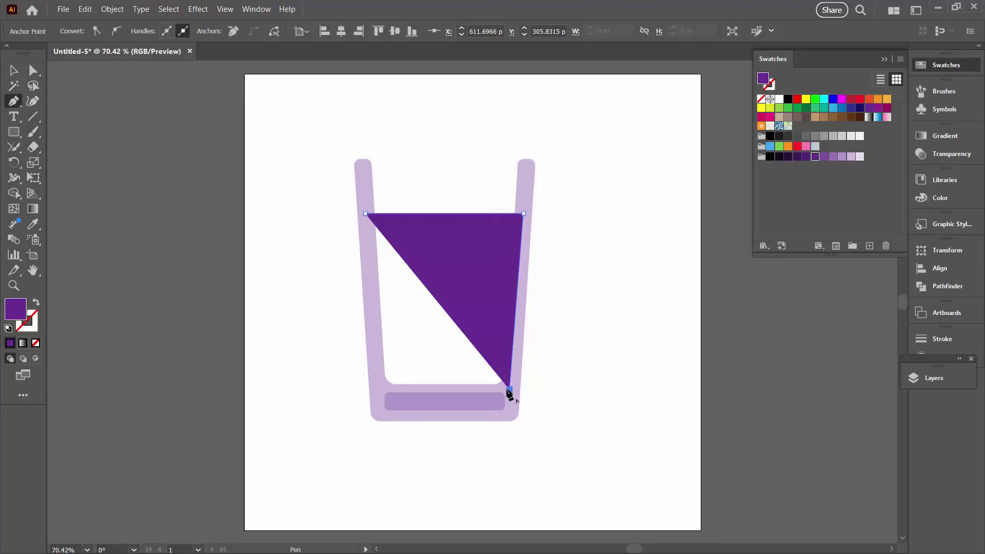
left_click(377, 389)
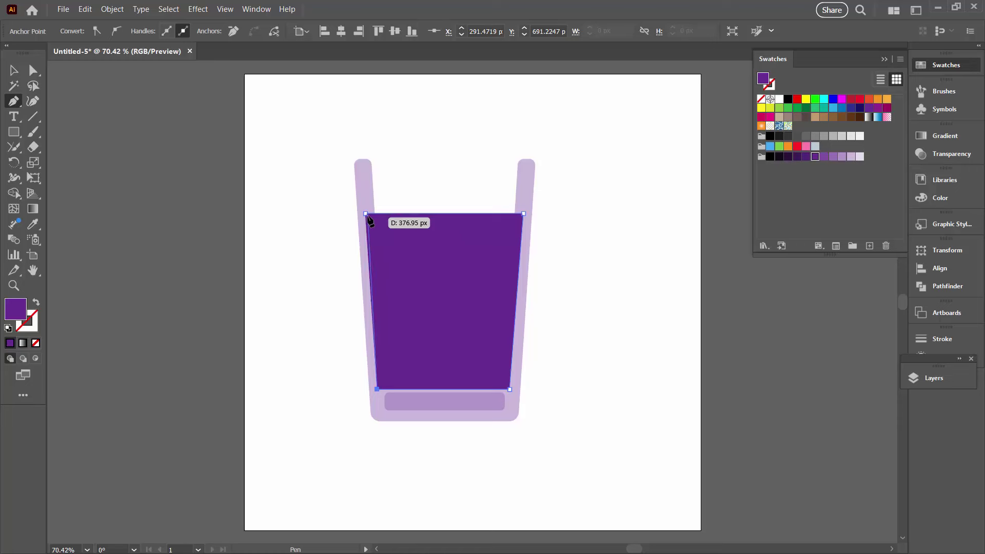
left_click(365, 213)
left_click(13, 70)
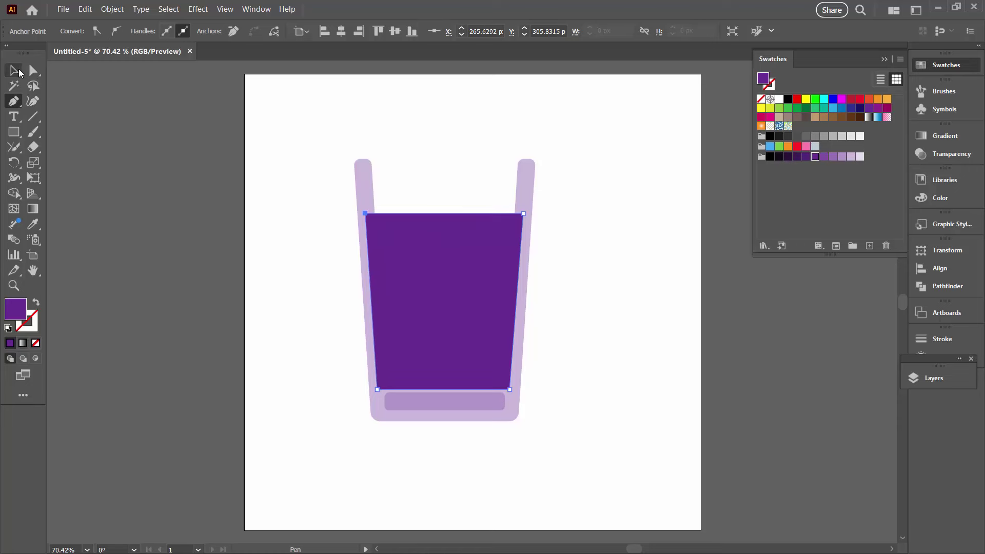
left_click(537, 274)
Cut the lavender glass outline and paste it in place so it sits in front of the liquid.
left_click(477, 274)
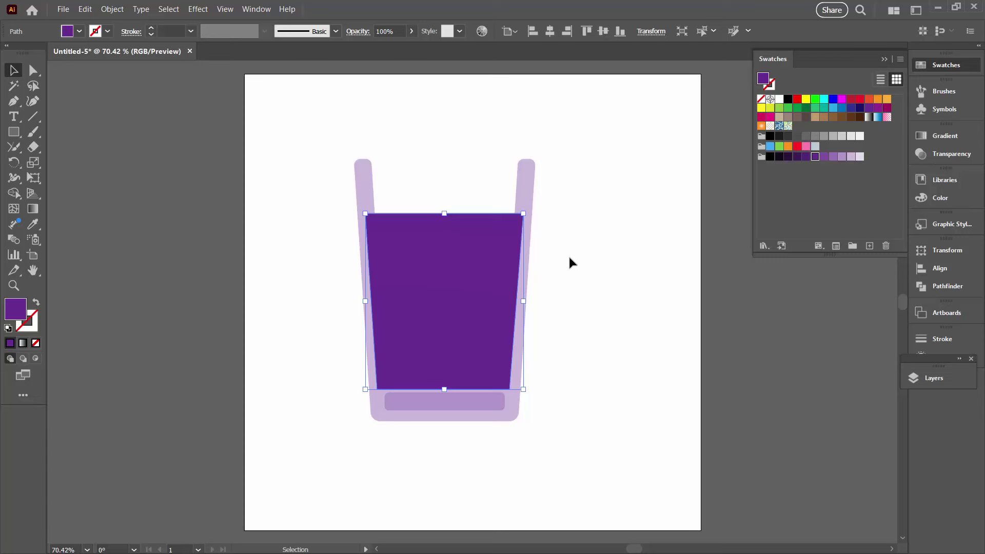
left_click(521, 204)
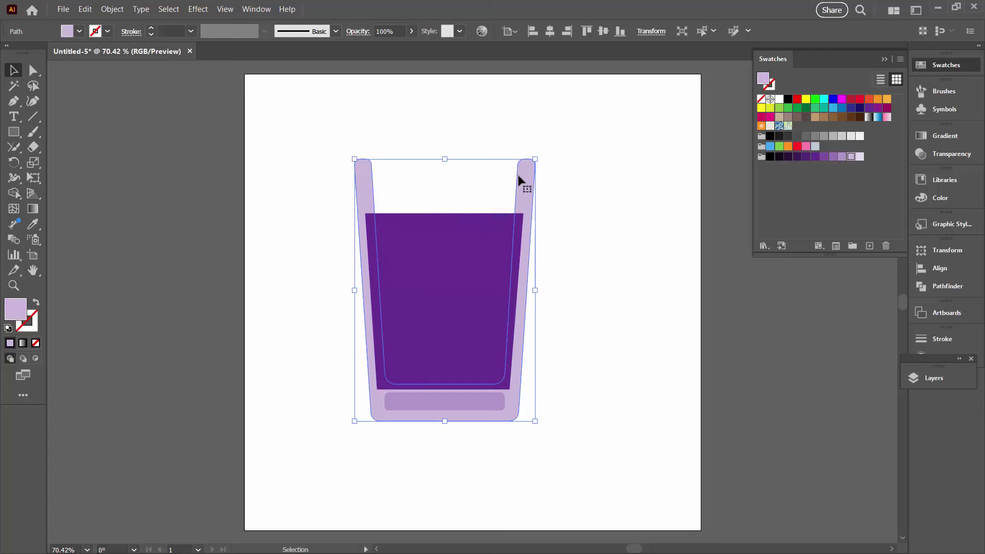
left_click(86, 10)
left_click(100, 60)
left_click(85, 10)
left_click(121, 106)
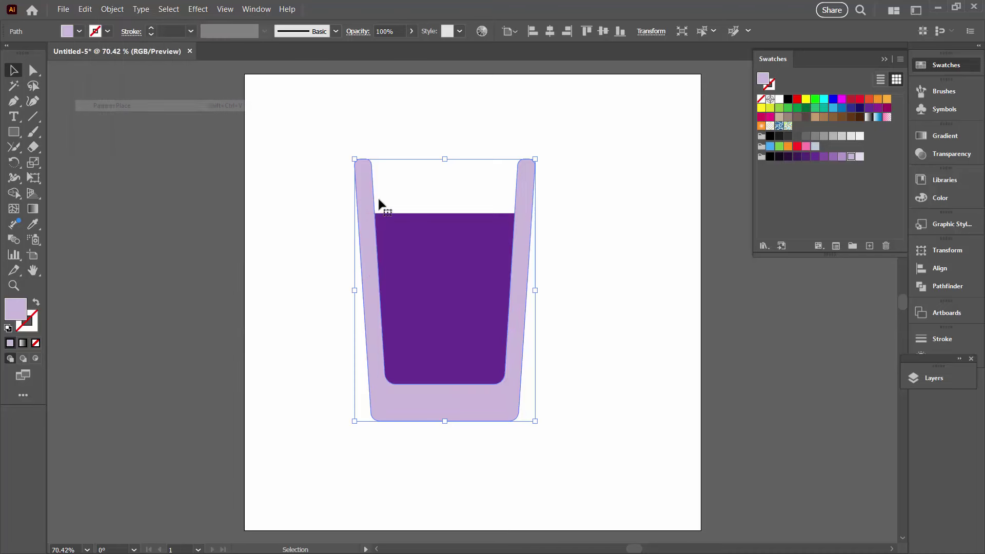
left_click(543, 250)
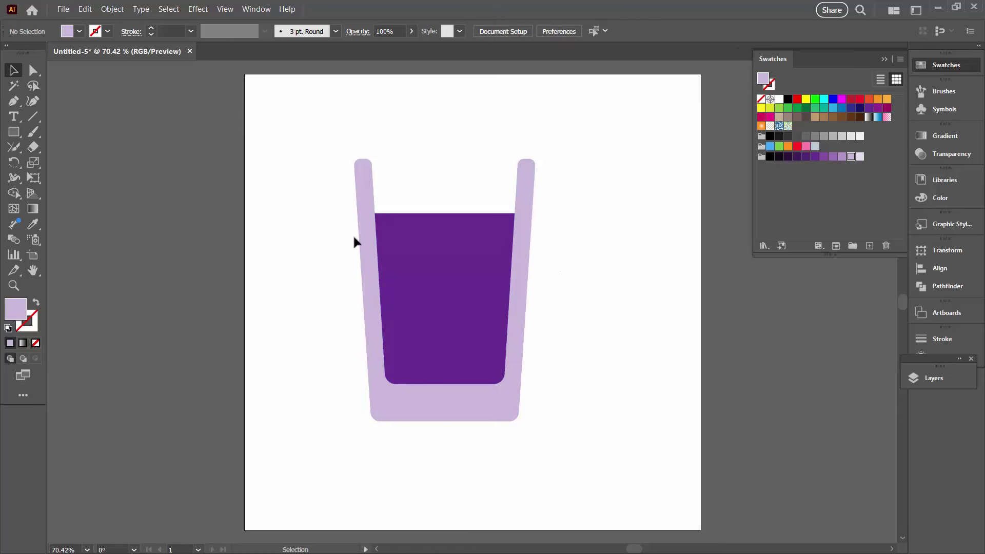
Subtract the front glass outline from the dark purple liquid shape with Pathfinder's Minus Front, trimming the liquid to the glass interior.
left_click(915, 377)
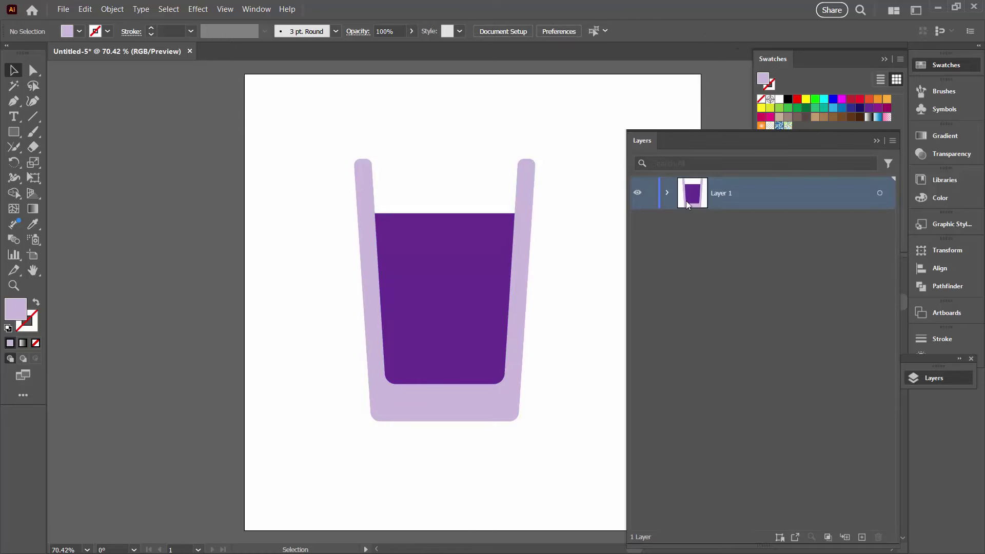
left_click(666, 193)
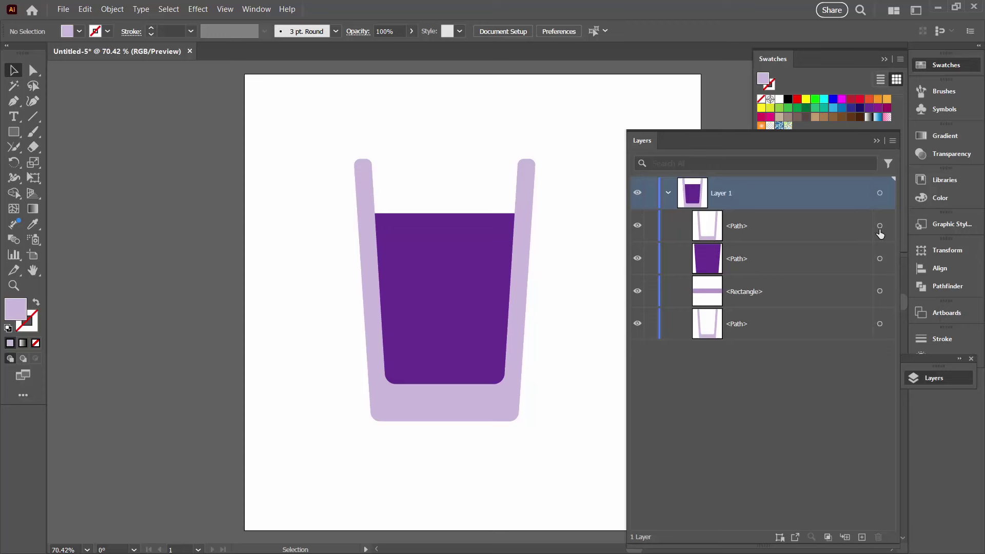
left_click(878, 227)
left_click(877, 263, "shift")
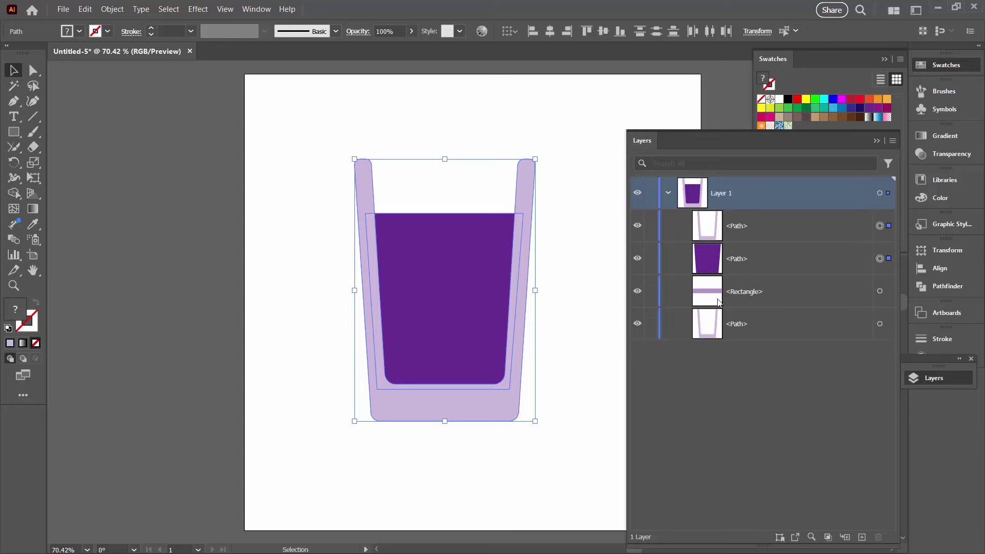
left_click(925, 284)
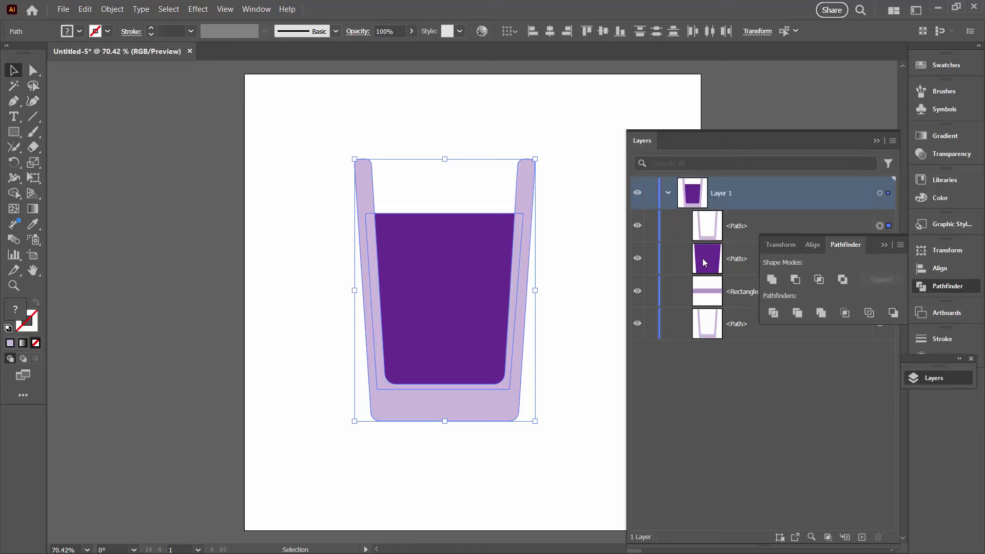
left_click(795, 281)
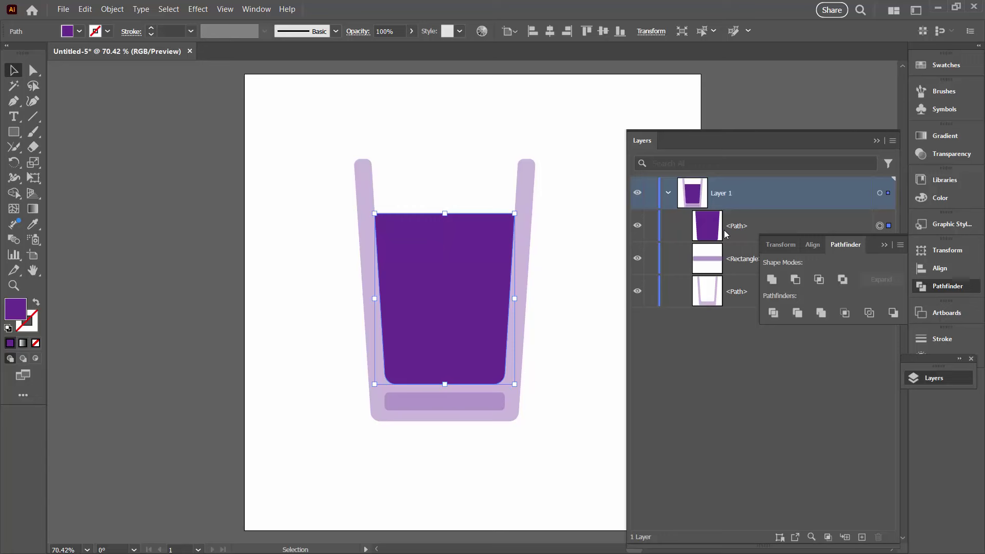
left_click(882, 247)
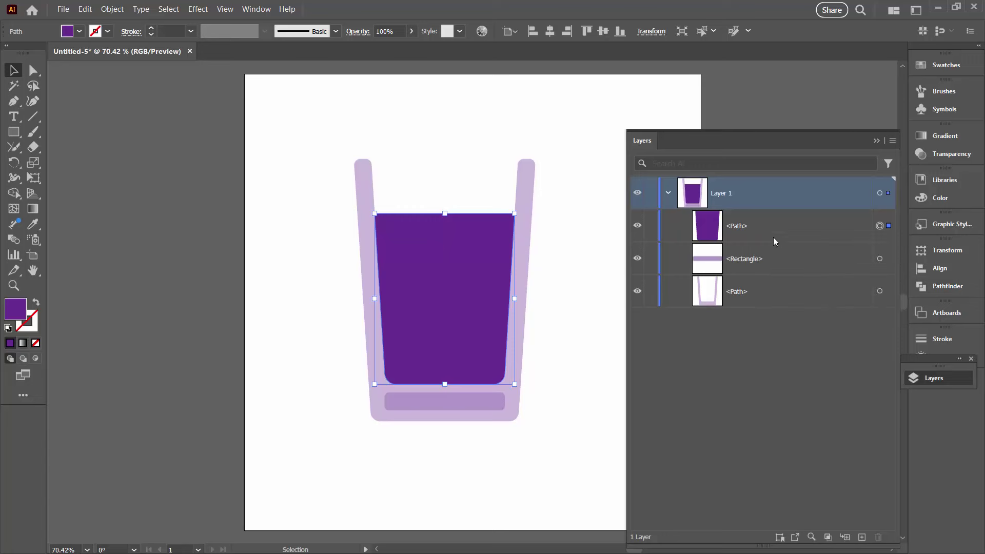
Recolor the trimmed liquid shape with the medium purple swatch from the purple palette and clear the artboard view.
left_click(706, 223)
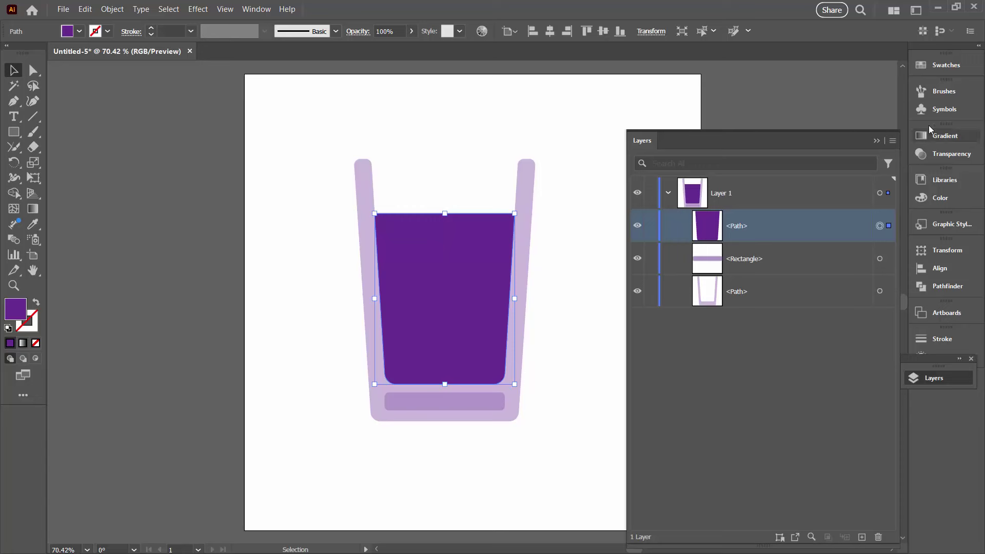
left_click(933, 65)
left_click(833, 157)
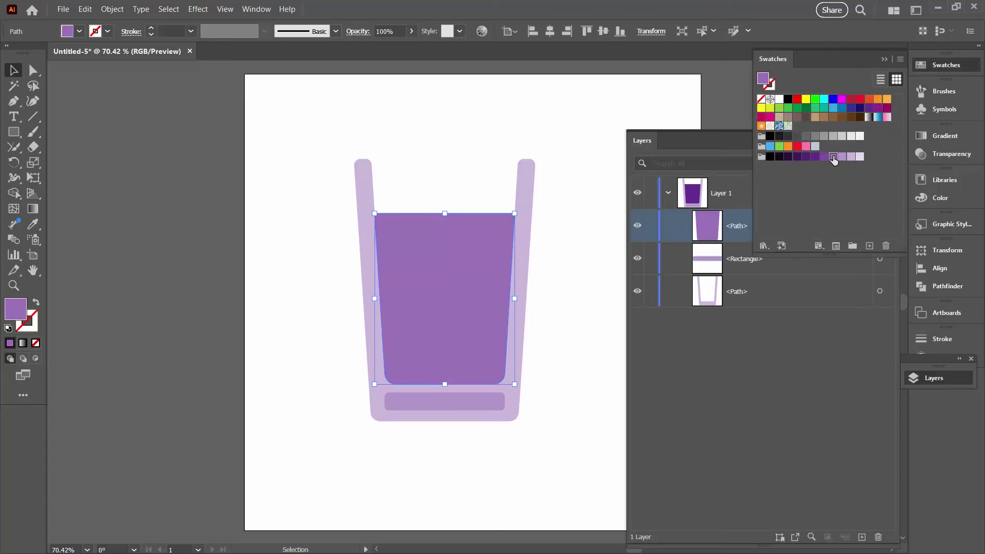
left_click(560, 285)
left_click_drag(680, 131, 706, 130)
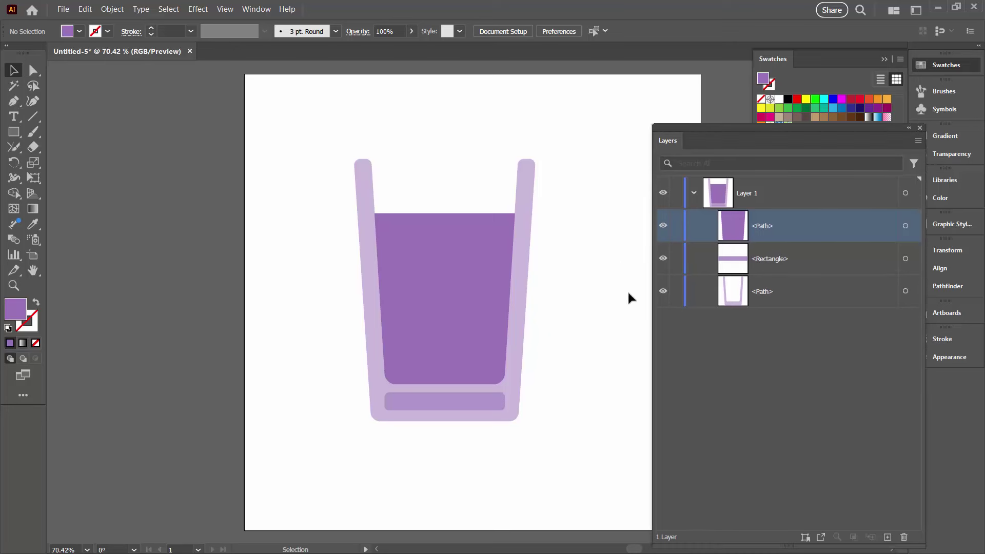
left_click_drag(651, 325, 768, 325)
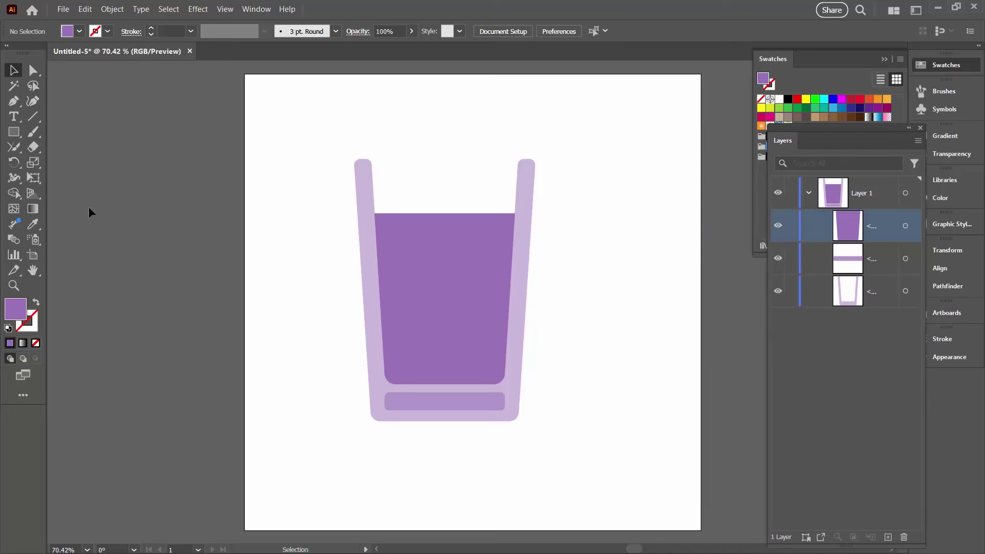
Draw a diagonal straw line from the liquid's lower left corner to above the right glass wall, with a 30 pt stroke.
left_click(33, 118)
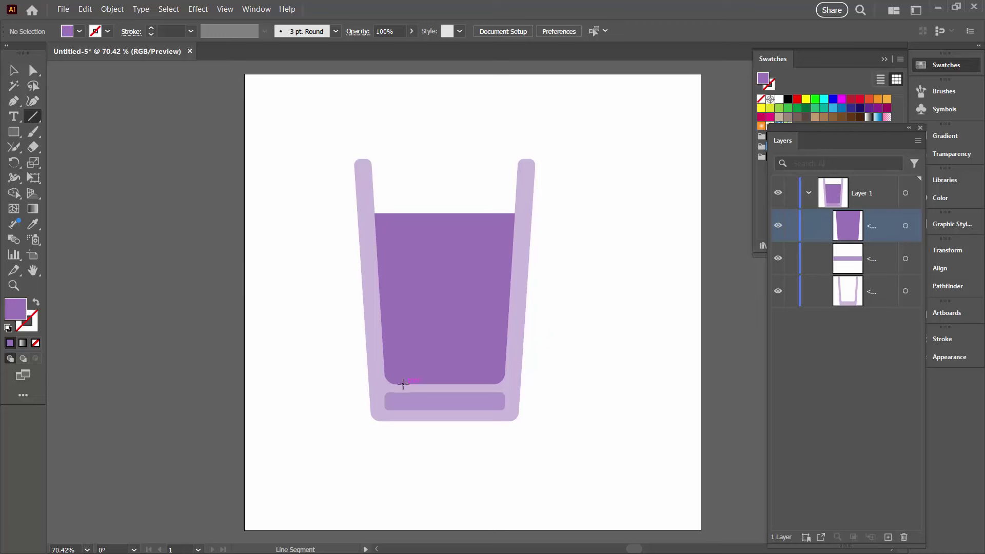
left_click_drag(399, 379, 531, 119)
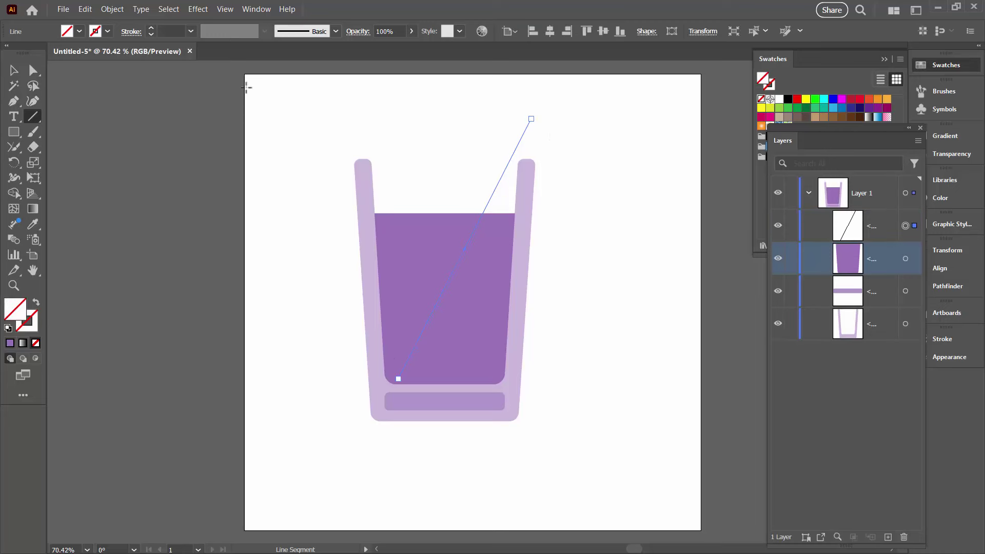
left_click(152, 29)
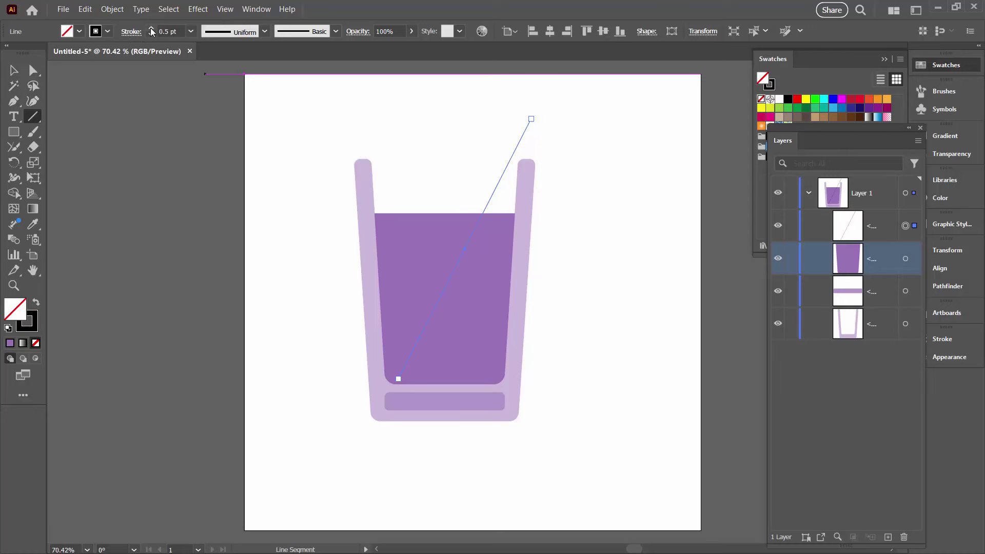
left_click(152, 29)
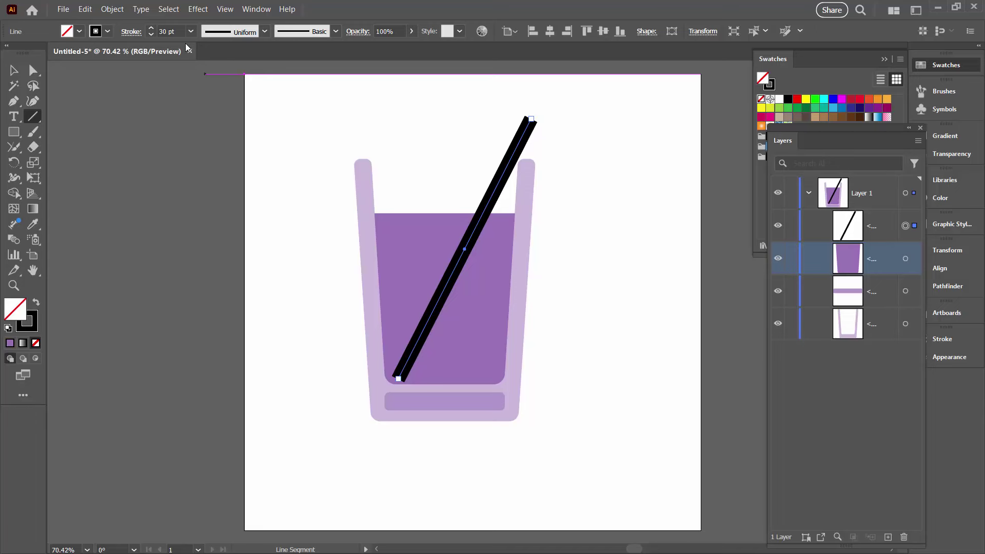
Give the straw line rounded ends by setting its stroke to a round cap.
left_click(257, 9)
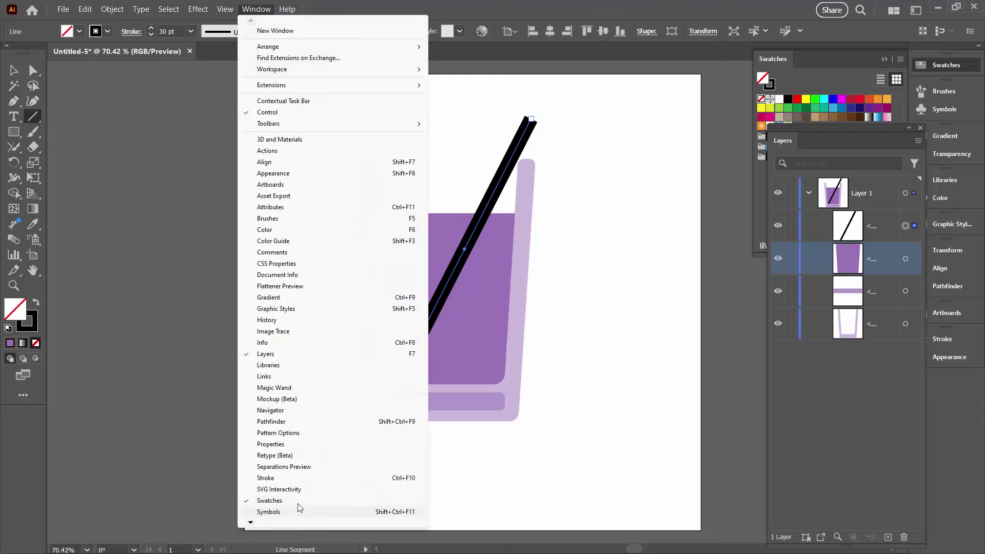
left_click(287, 478)
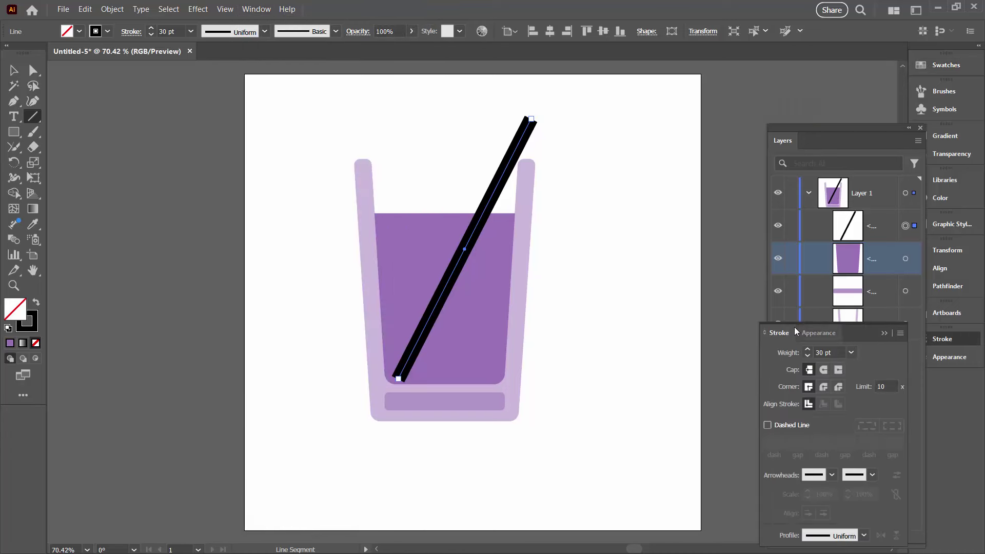
mouse_move(775, 333)
left_mouse_down()
mouse_move(673, 168)
mouse_move(623, 167)
left_mouse_up()
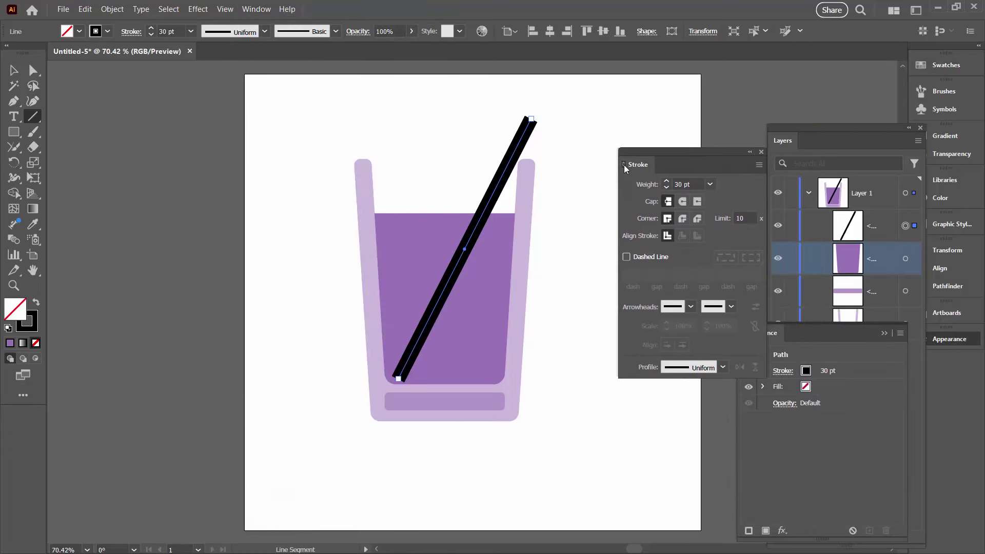
left_click(624, 165)
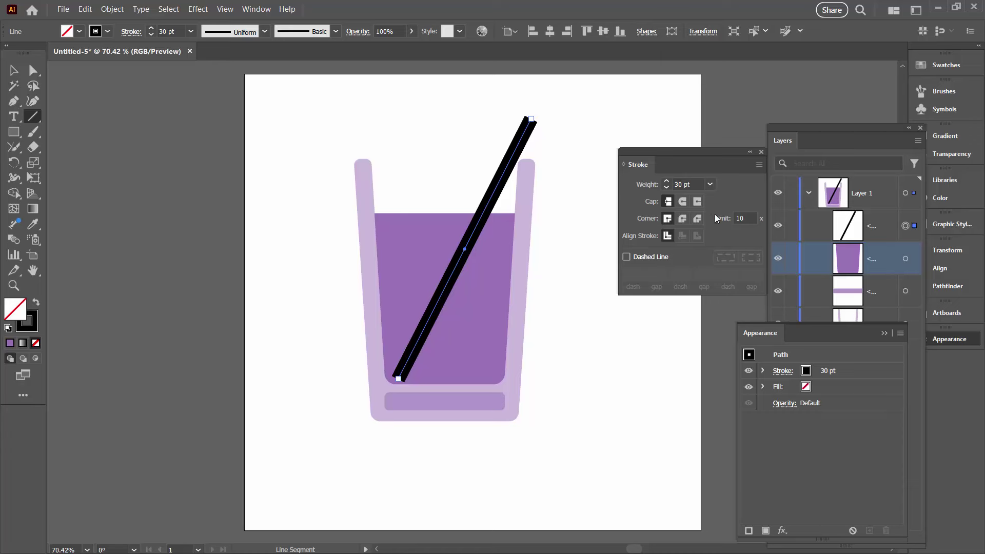
left_click(621, 163)
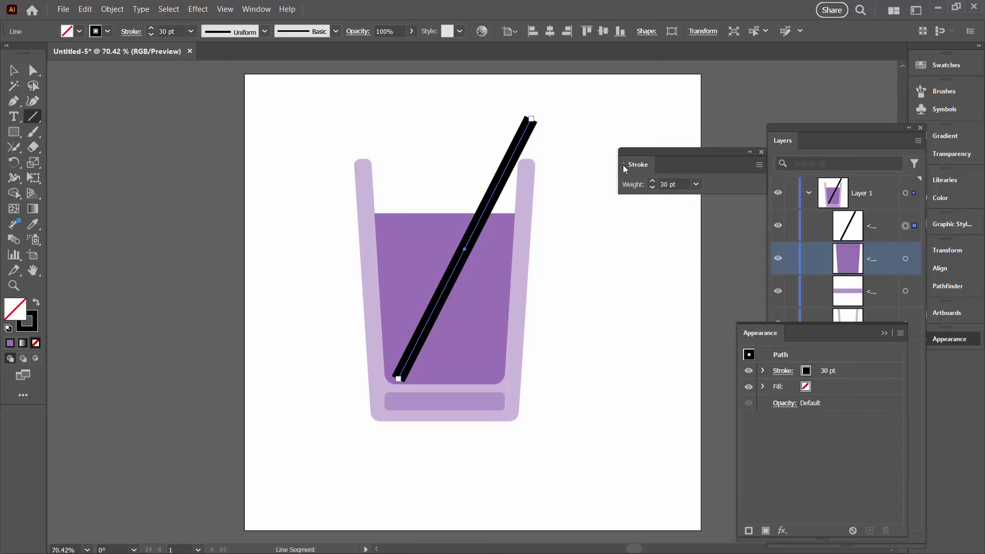
left_click(638, 165)
left_click(624, 165)
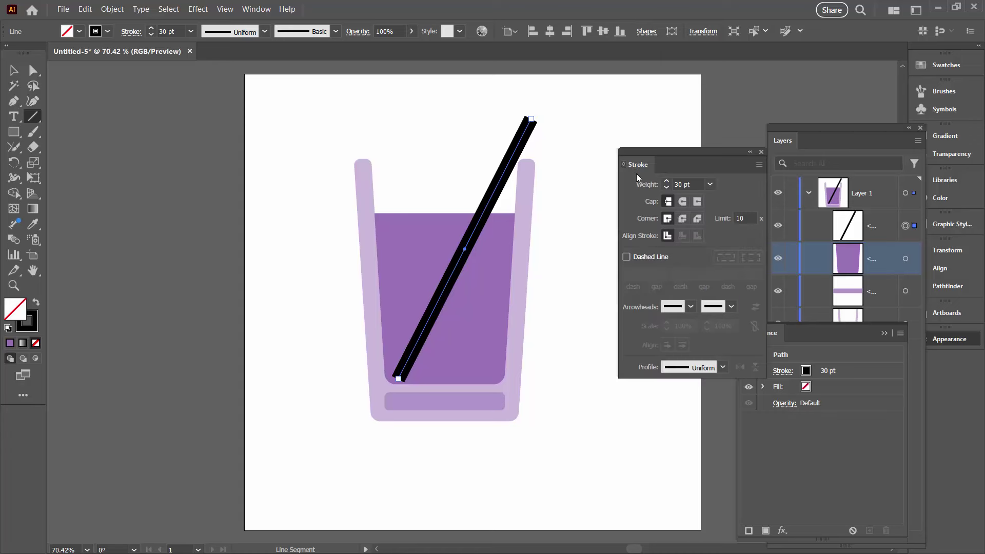
left_click(682, 201)
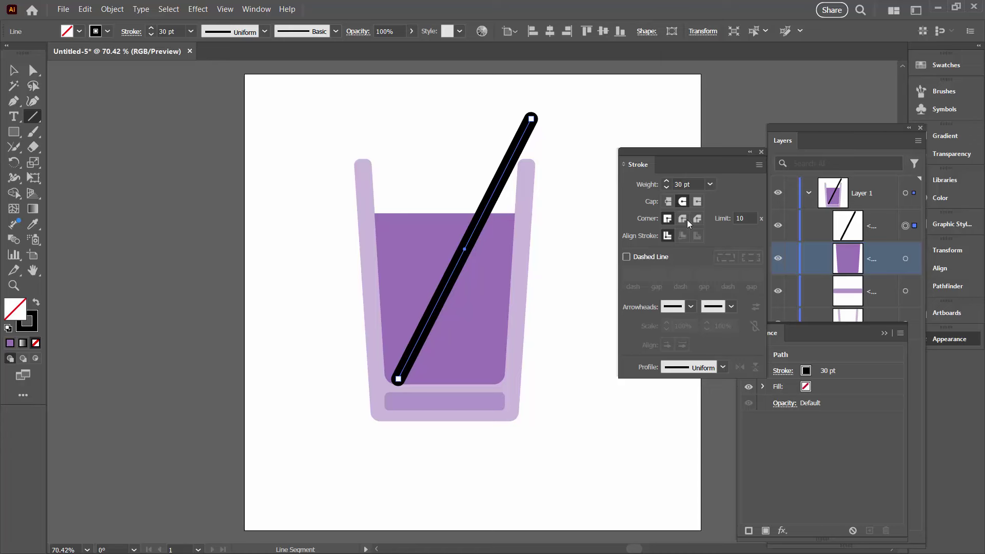
Color the straw's stroke with the purple #8050A3 swatch and remove its fill.
left_click(943, 65)
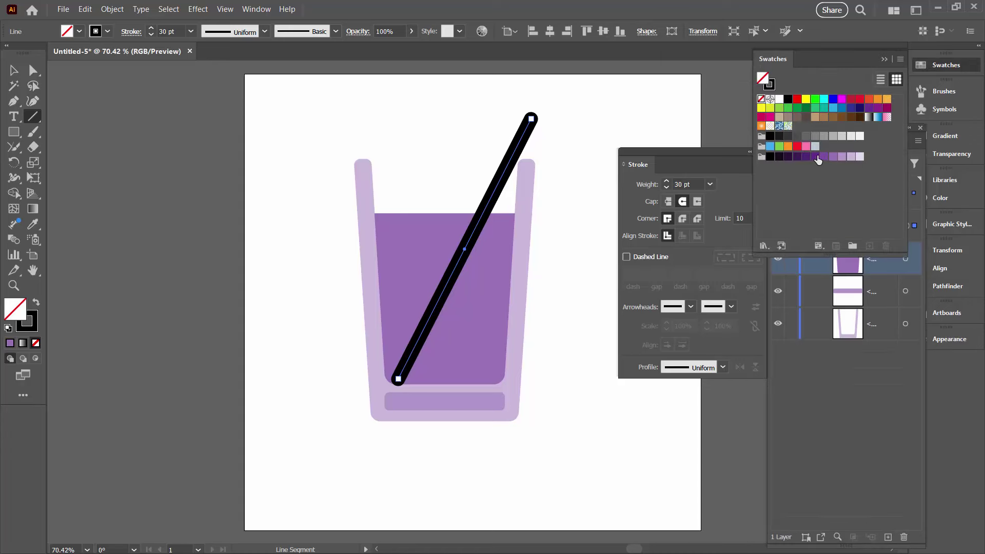
left_click(823, 157)
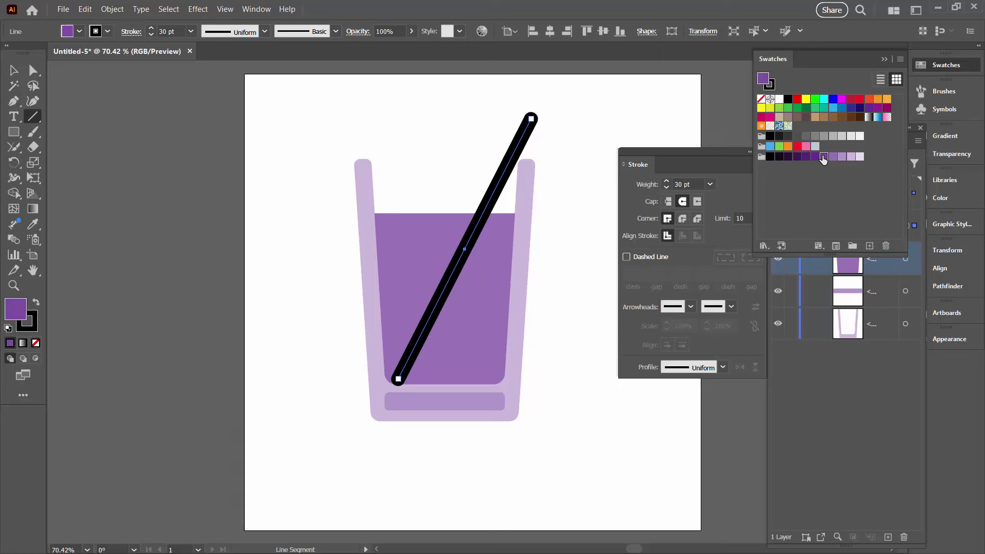
left_click(36, 303)
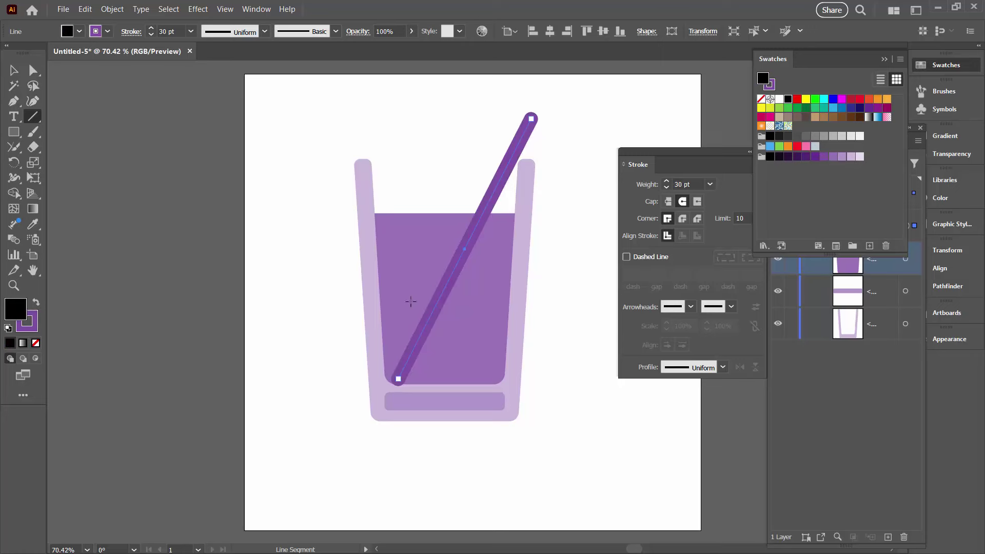
left_click(36, 343)
left_click(40, 323)
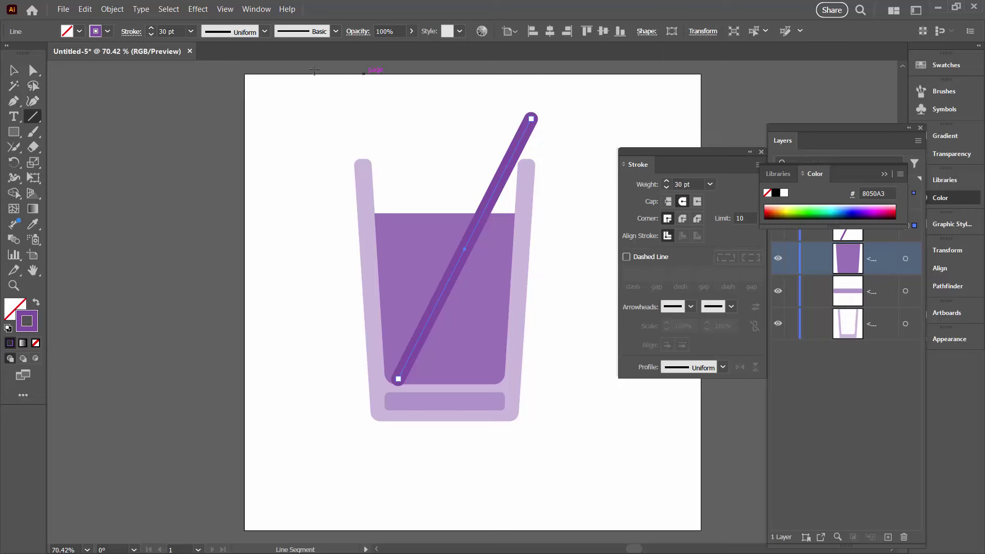
left_click(13, 70)
left_click(276, 210)
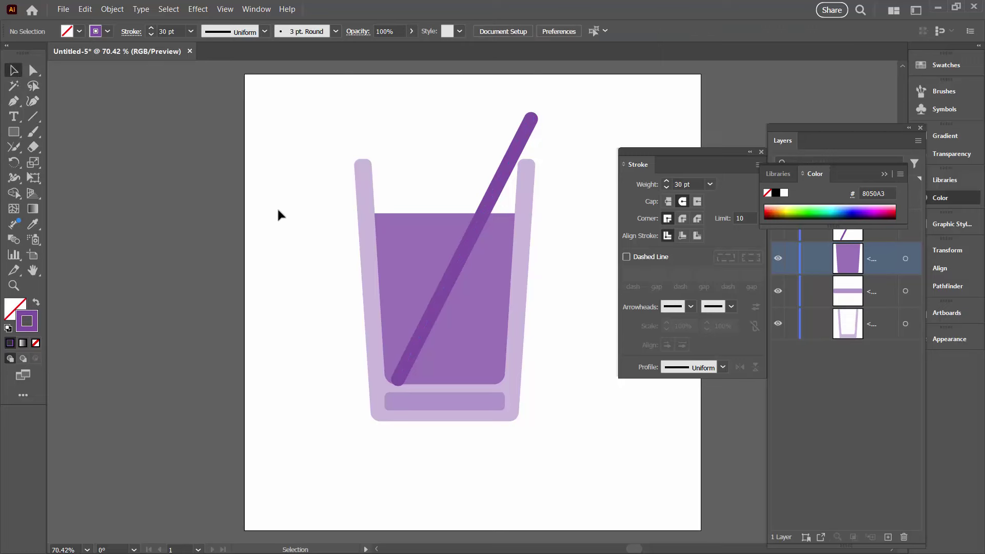
Move the straw slightly upward so its lower rounded end sits inside the liquid.
left_click(398, 383)
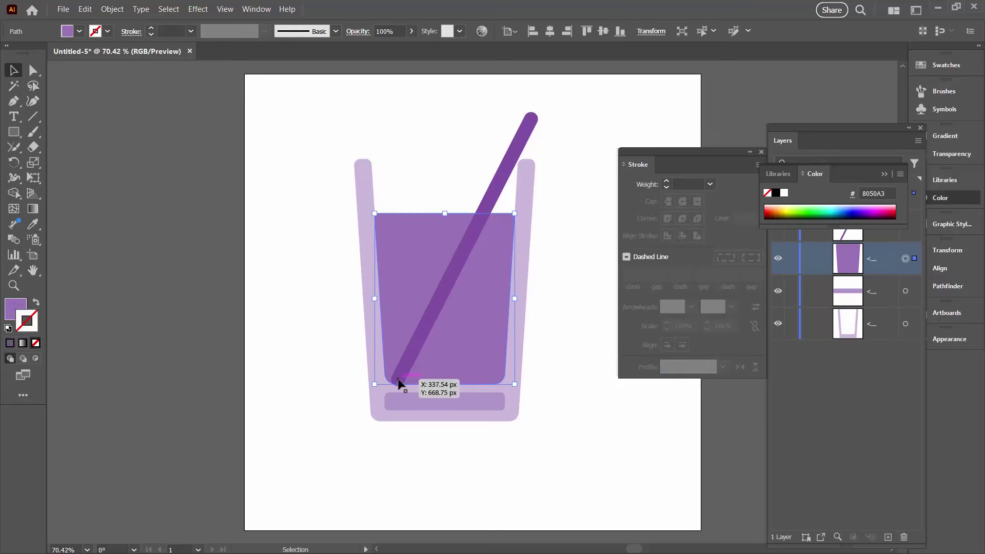
left_click(297, 321)
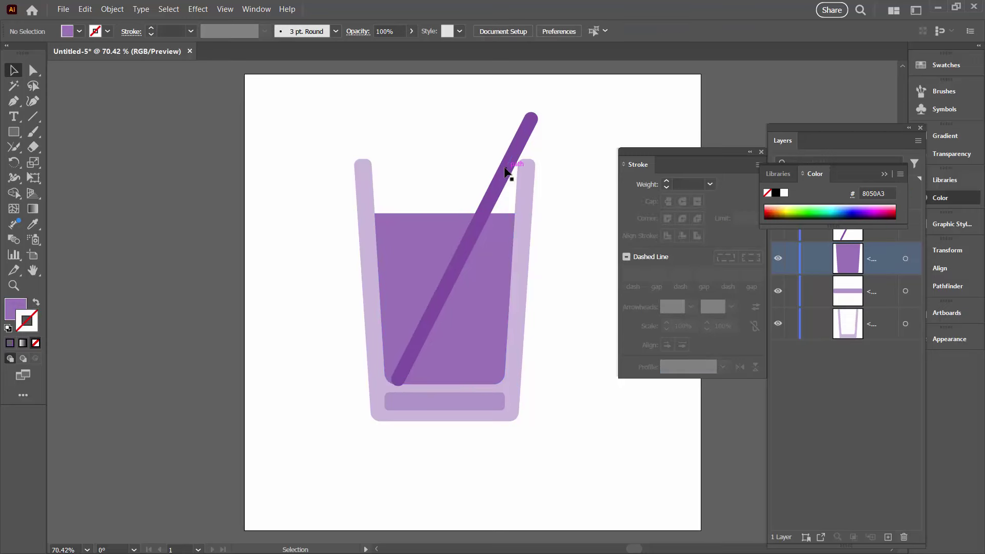
left_click_drag(505, 170, 508, 163)
left_click(567, 230)
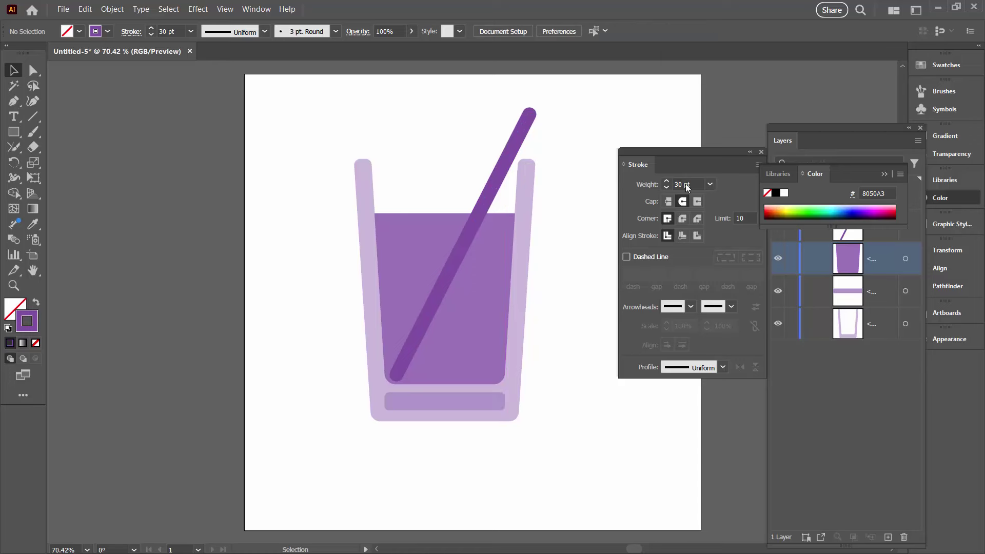
Draw a small circle in the liquid to the left of the straw, with a purple fill and no stroke.
left_click(14, 132)
left_click_drag(13, 133, 57, 162)
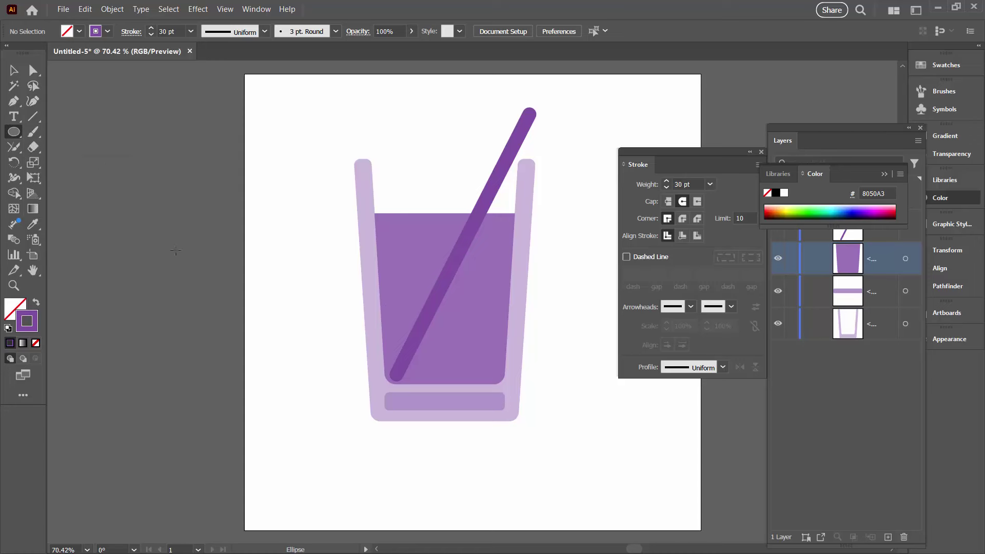
left_click_drag(398, 299, 406, 308)
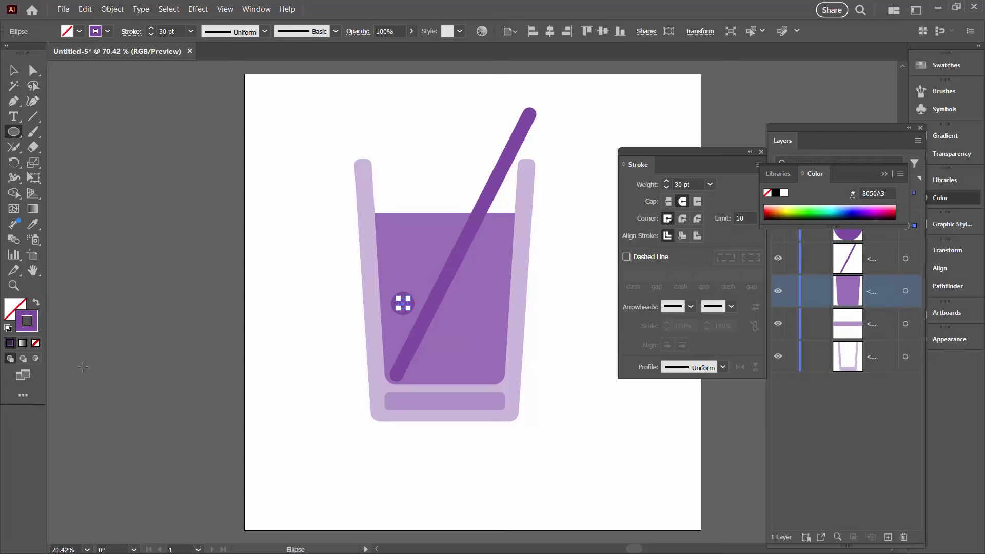
left_click(35, 303)
left_click(10, 311)
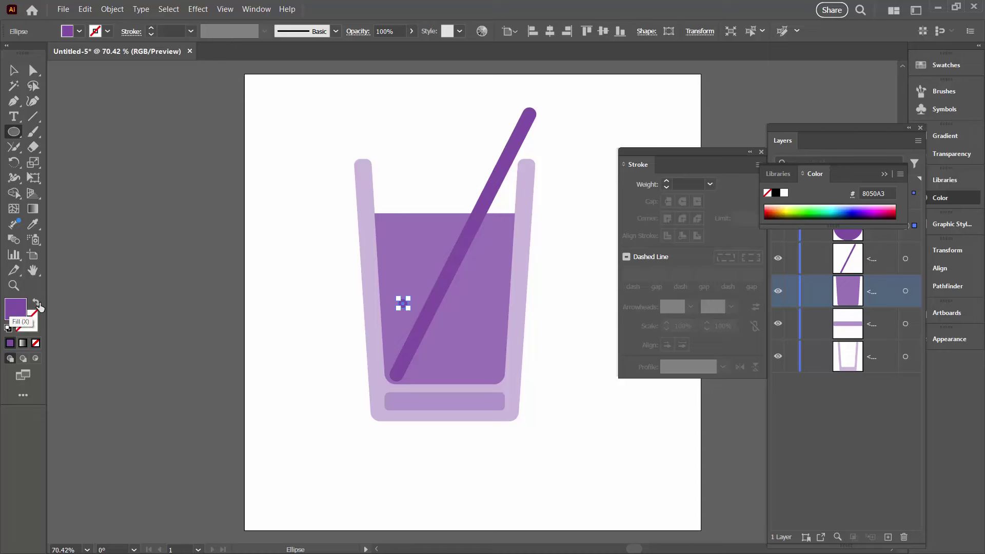
Fill the small circle with the light lavender swatch and enlarge it into a bubble beside the straw.
left_click(938, 66)
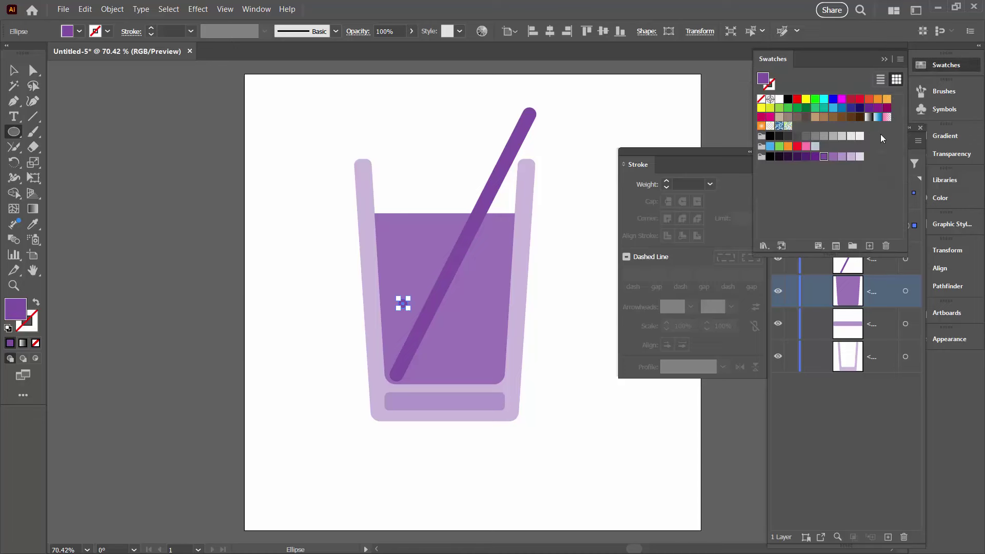
left_click(850, 157)
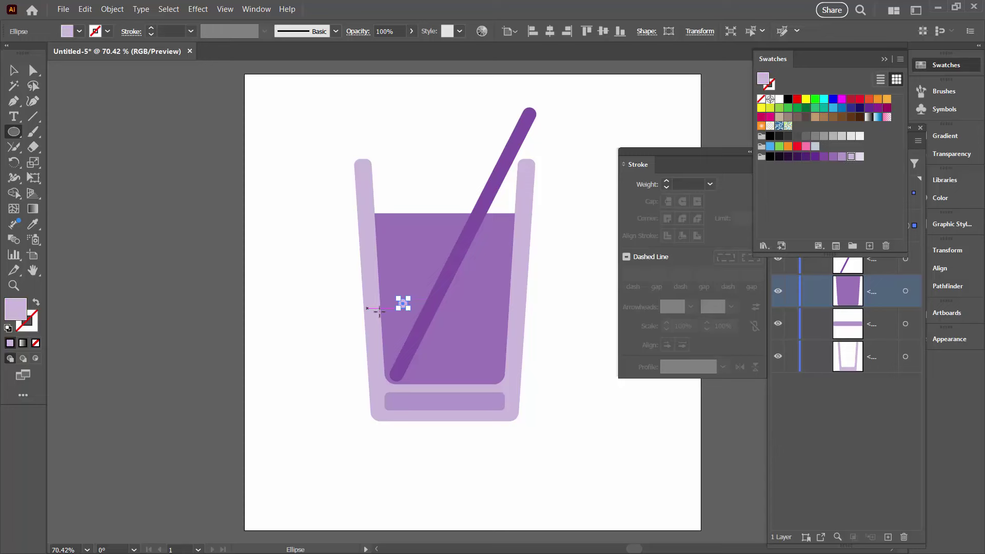
left_click_drag(403, 302, 414, 287)
left_click(13, 70)
left_click(227, 298)
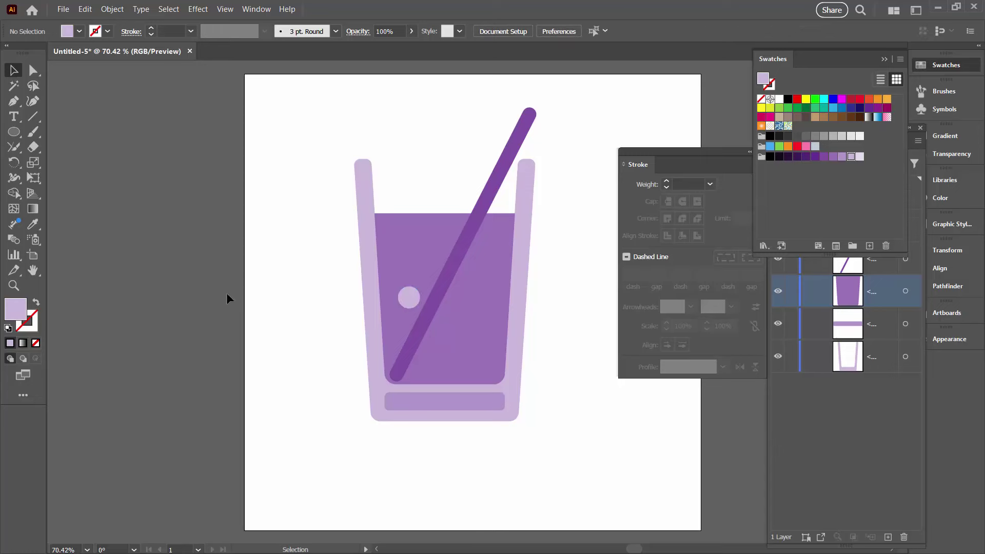
Duplicate the bubble twice, placing one copy near the glass bottom and an enlarged copy on the straw's right side.
left_click(410, 298)
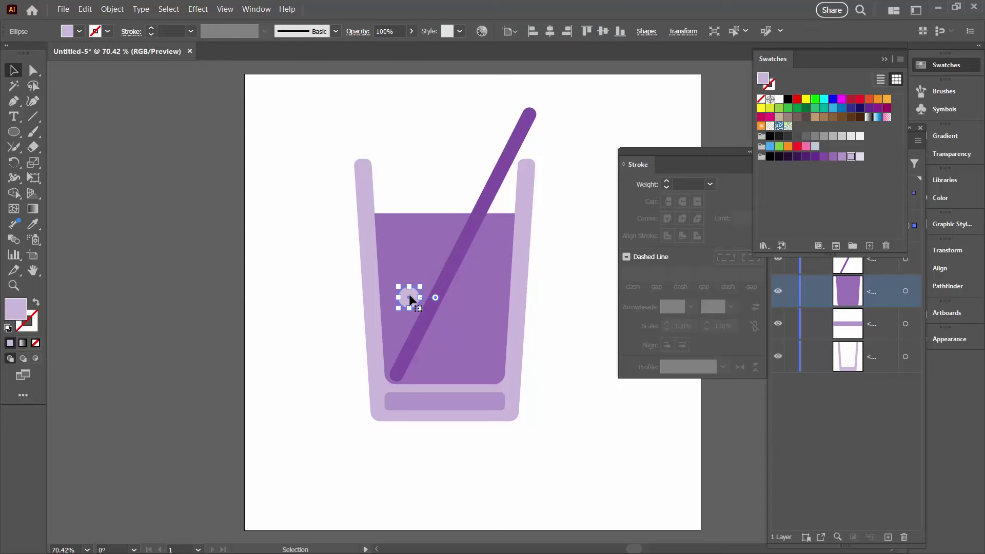
left_click_drag(410, 297, 428, 350)
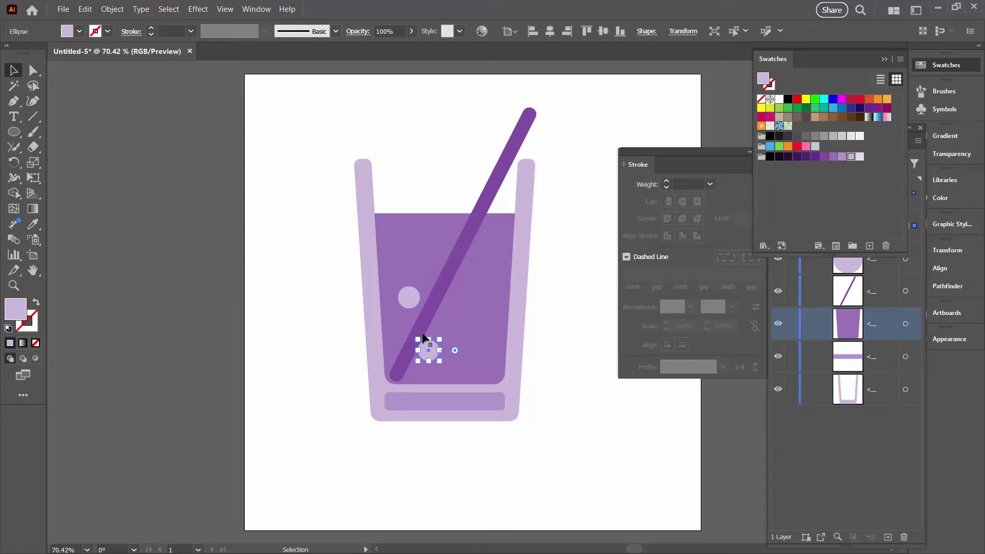
left_click(415, 299)
left_click_drag(414, 298, 469, 296)
key("ctrl+shift+a")
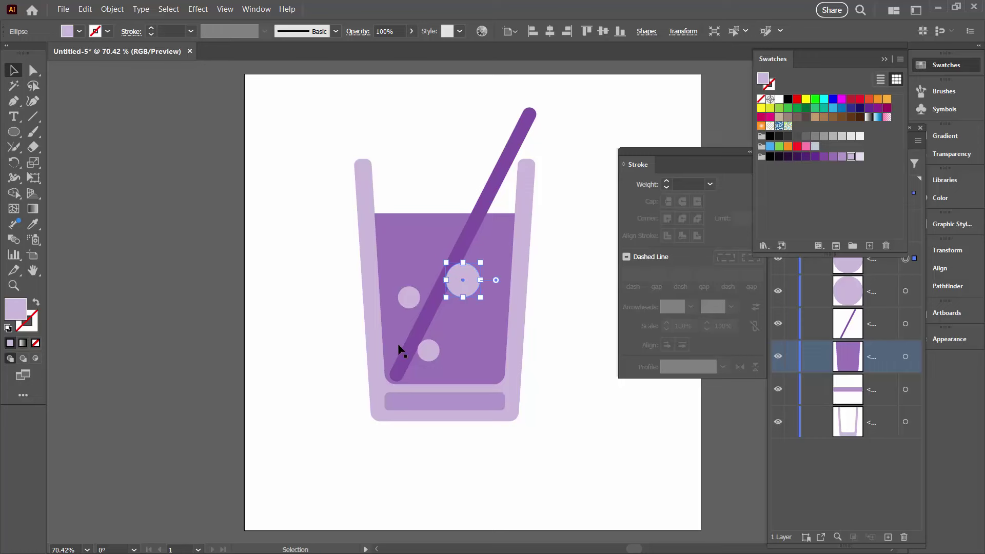
Shift the lower bubble slightly down and move the large bubble up and to the right within the liquid.
left_click_drag(438, 359, 440, 366)
left_click_drag(463, 283, 469, 266)
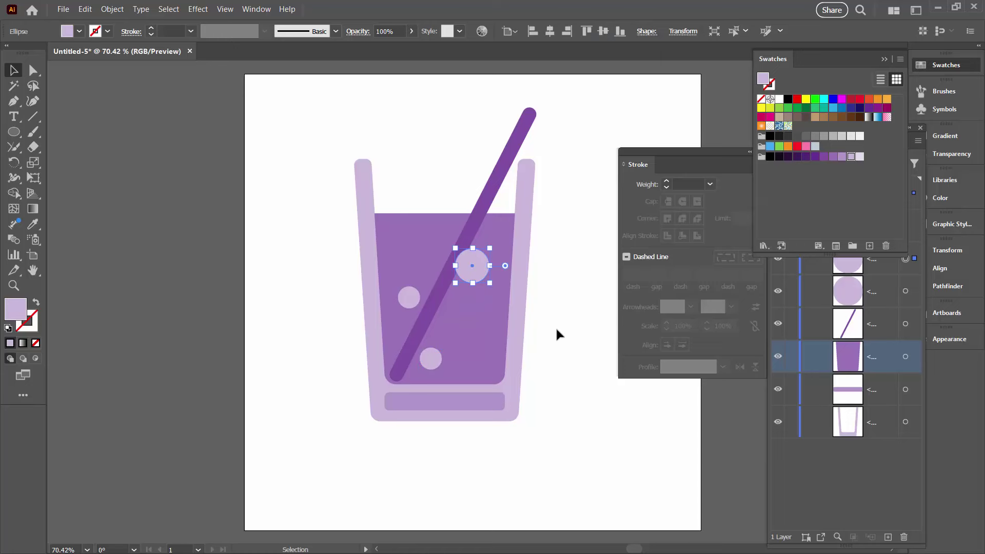
left_click(556, 326)
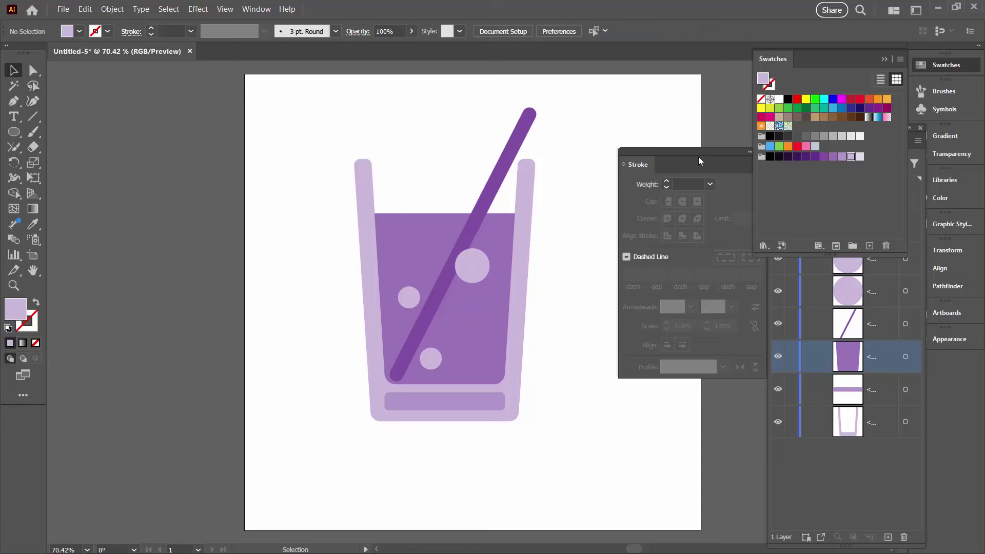
Put away the stroke and swatch settings and expand the straw's line into a filled shape.
left_click_drag(688, 160, 670, 226)
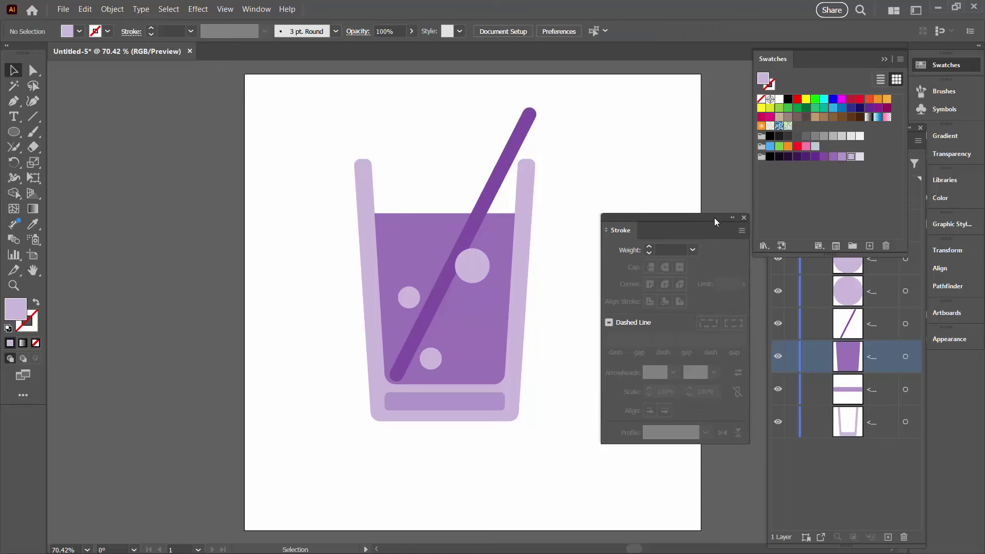
left_click(744, 217)
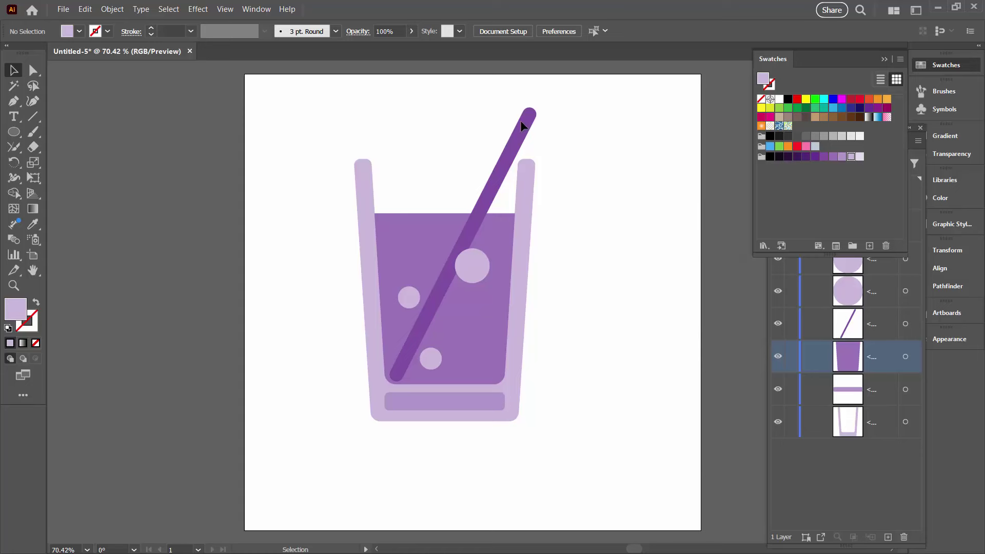
left_click_drag(536, 129, 536, 142)
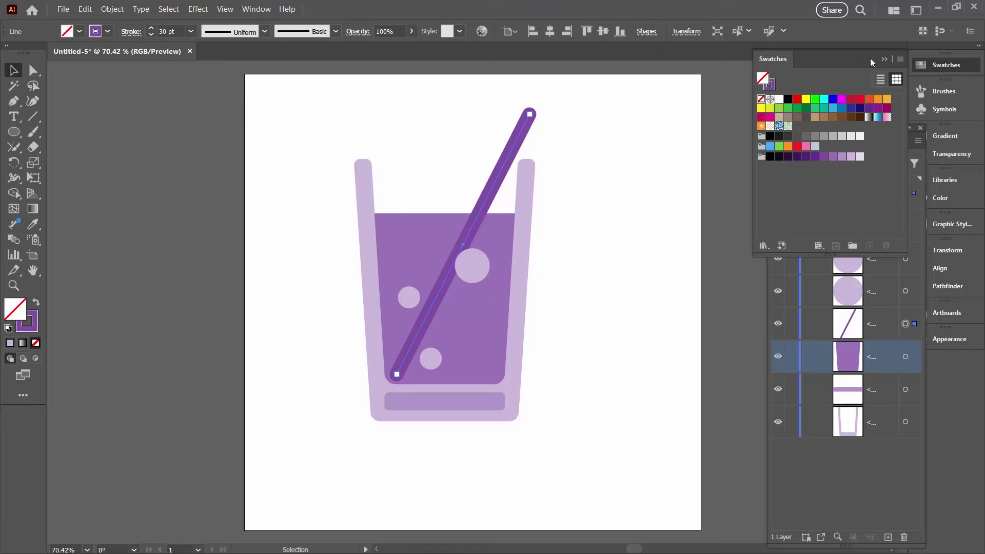
left_click(885, 59)
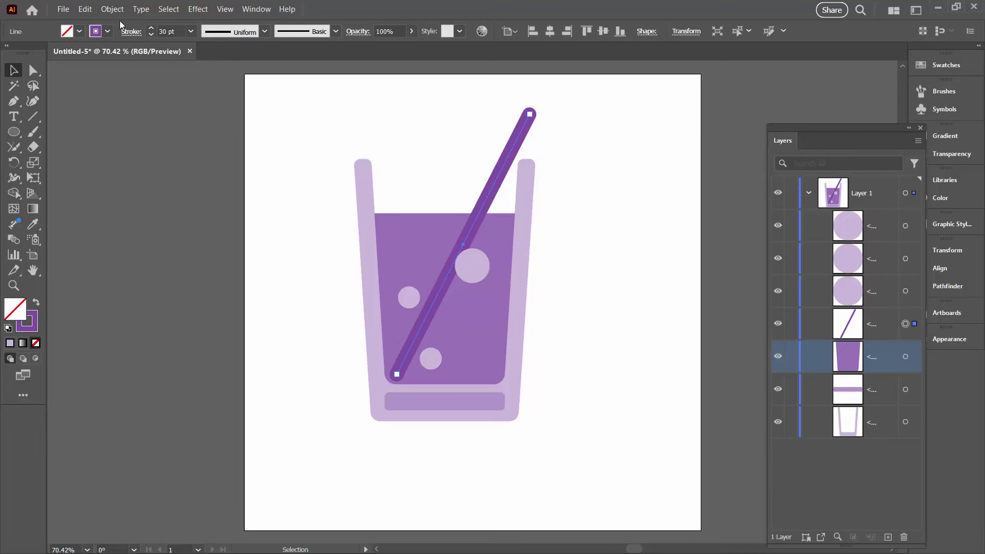
left_click(109, 10)
left_click(128, 144)
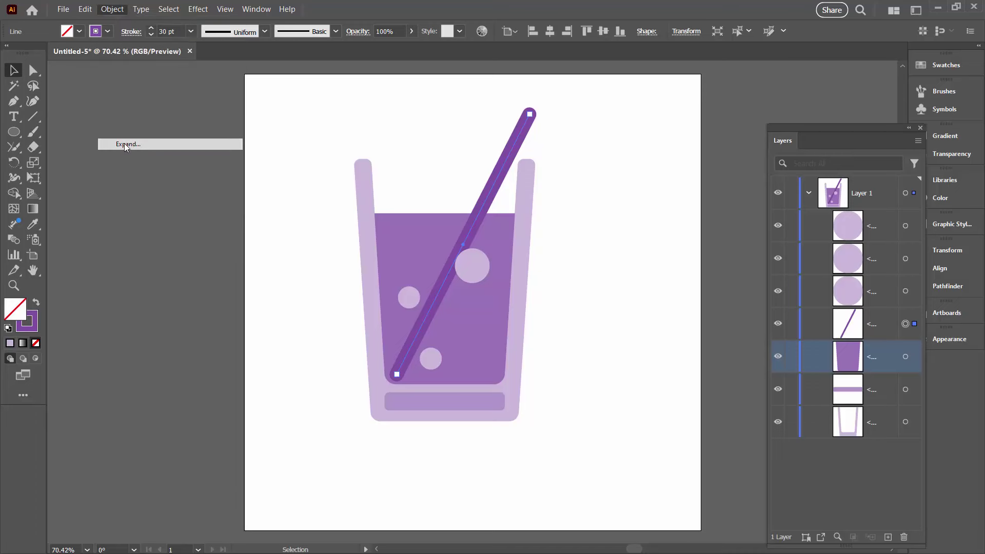
left_click(461, 355)
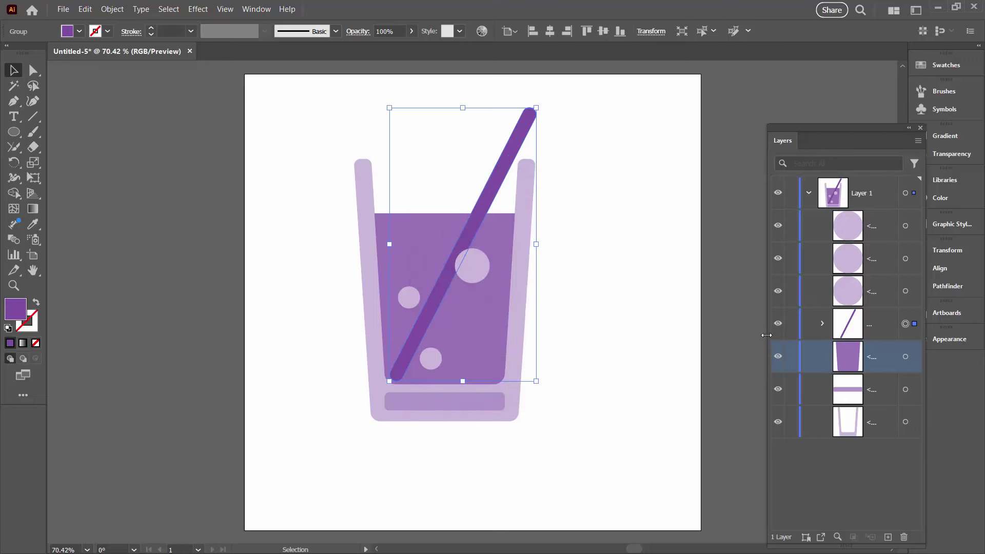
Widen the layer list and move the straw's path out of its group, directly into Layer 1.
left_click_drag(766, 335, 641, 335)
left_click(696, 322)
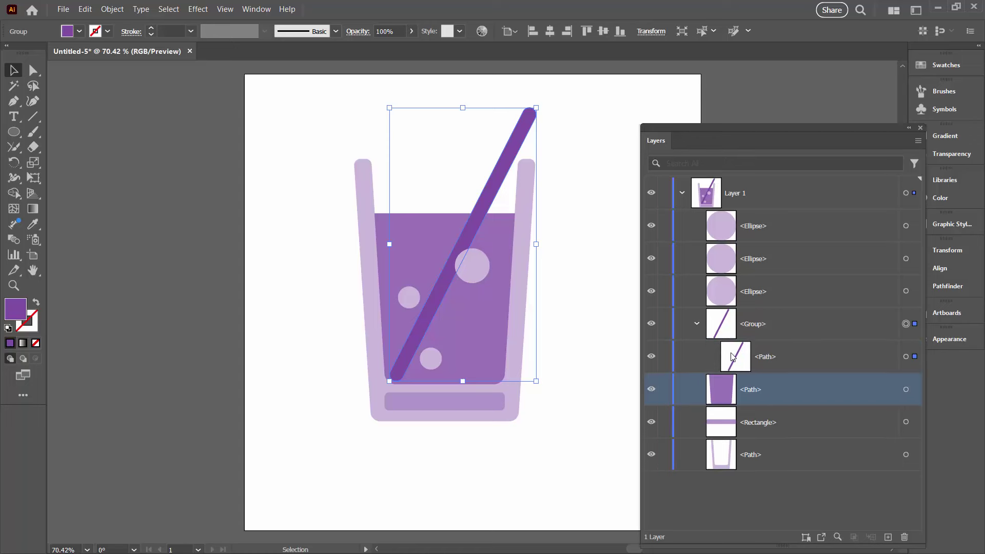
left_click_drag(789, 356, 788, 319)
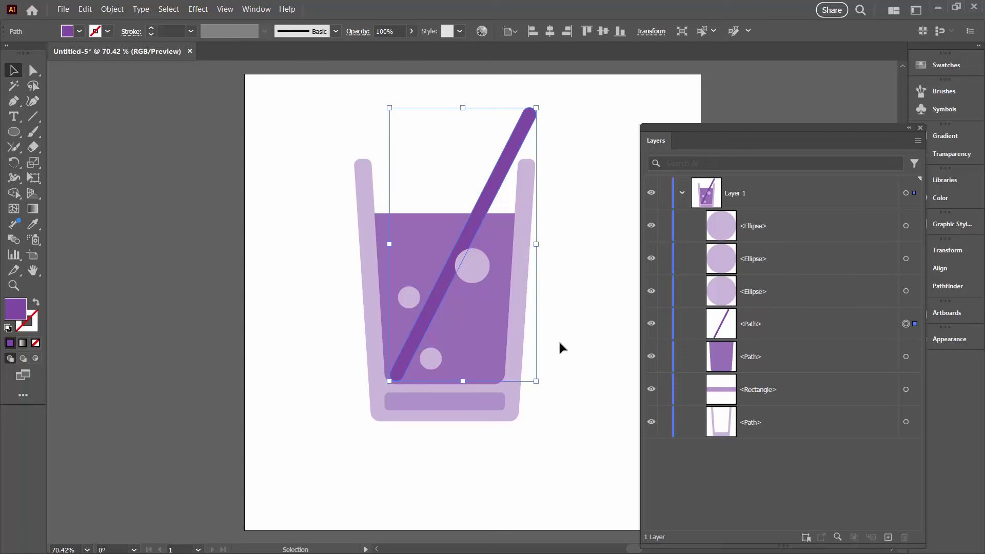
left_click(589, 333)
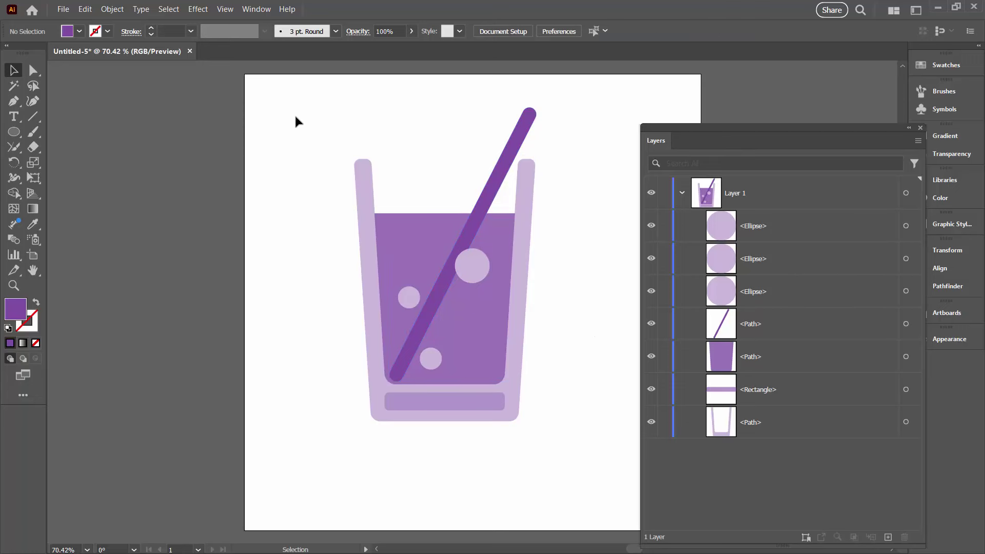
Group all parts of the drink, from glass and liquid to straw and bubbles, and close the layer list.
left_click_drag(297, 116, 558, 448)
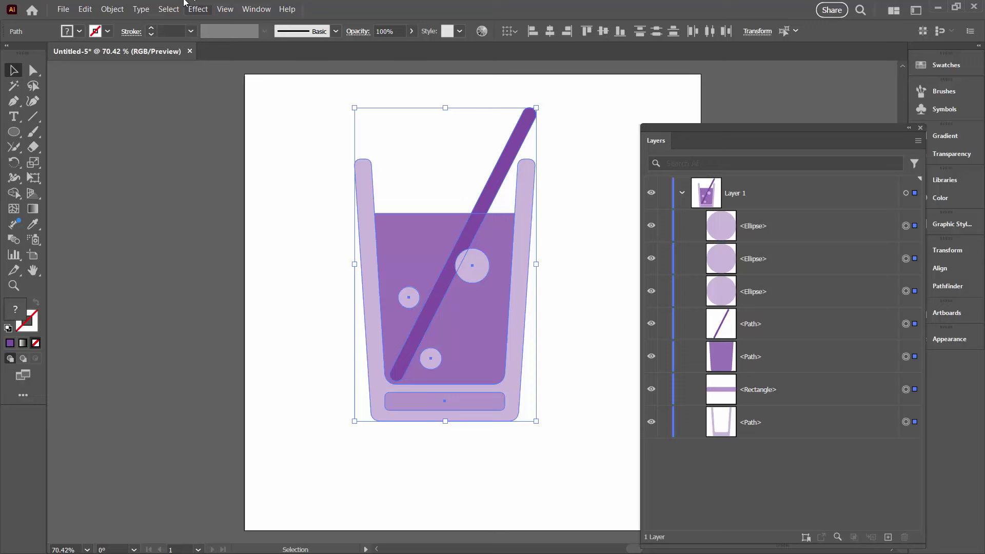
left_click(112, 8)
left_click(123, 72)
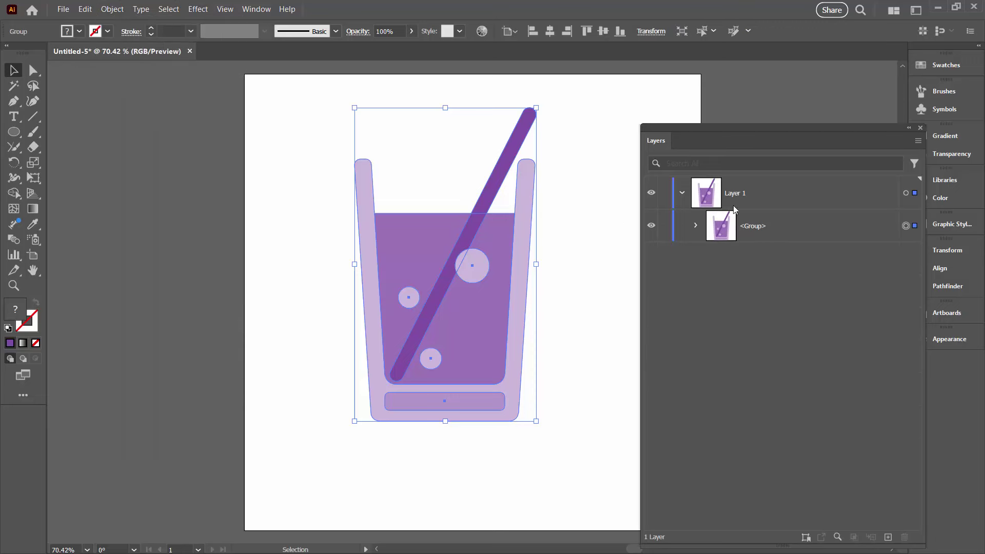
left_click(920, 128)
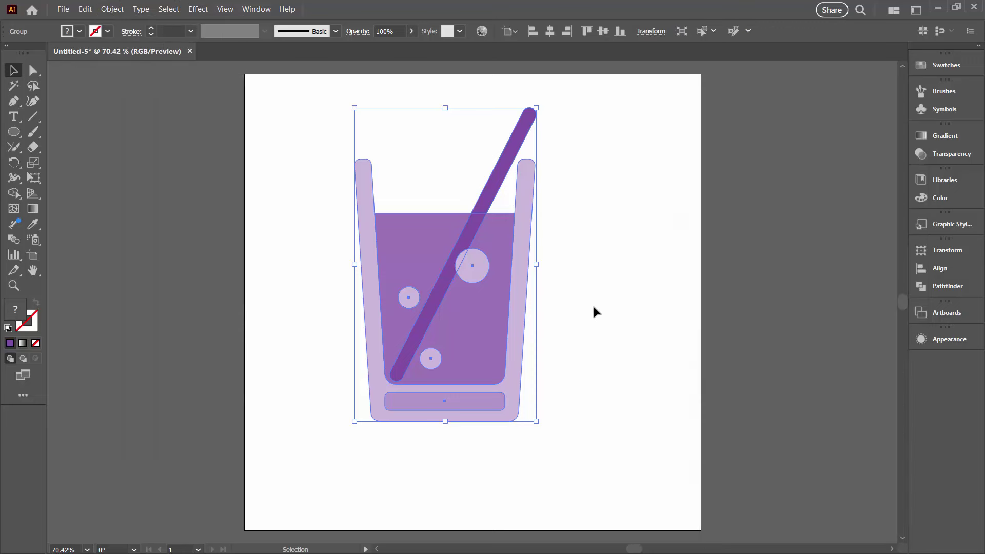
Move the grouped glass to the artboard's upper left and place a copy of it at the lower right.
left_click(592, 304)
left_click_drag(424, 295, 329, 299)
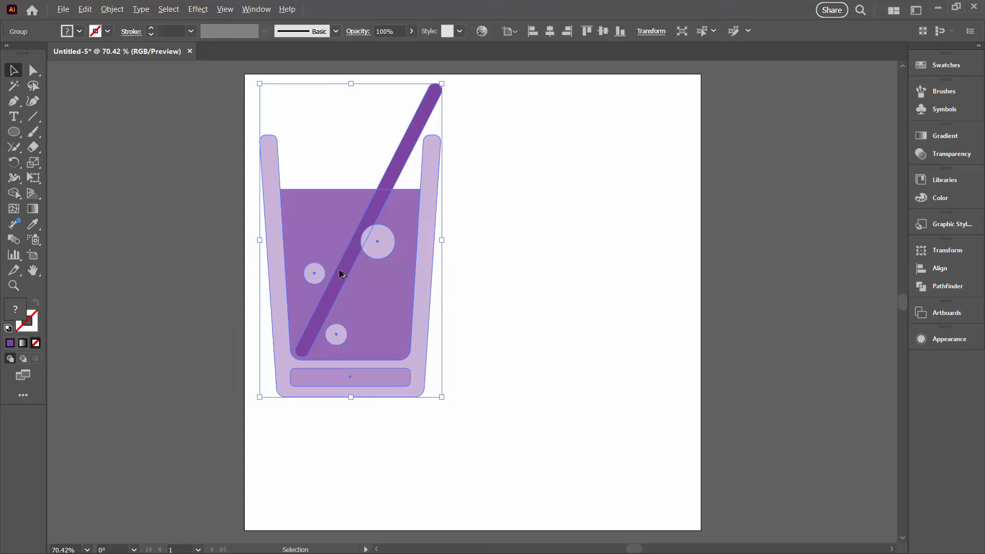
left_click_drag(338, 270, 574, 389)
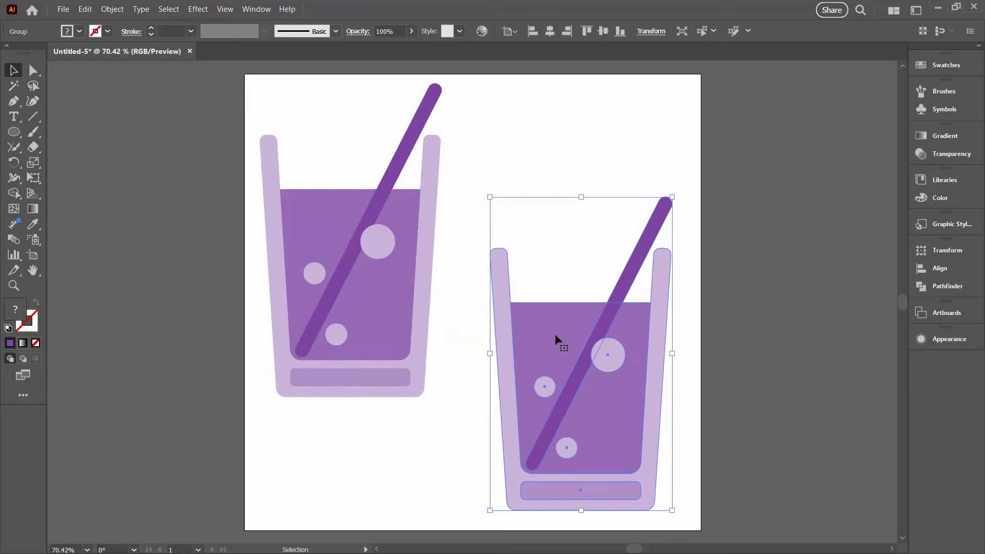
Recolor the copied glass by rotating all its linked colors from purple to muted red, with the straw's hue at 5.68°.
left_click(482, 32)
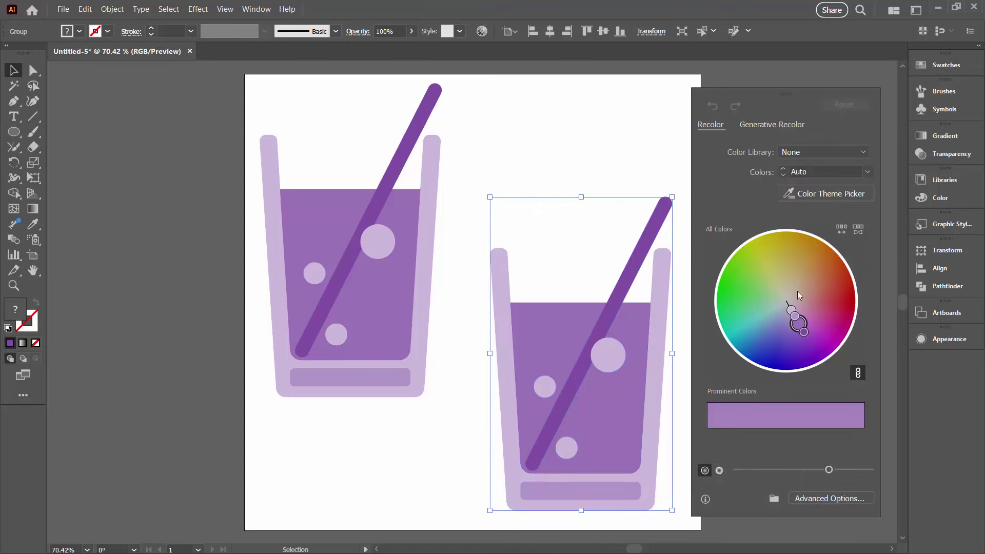
left_click(838, 500)
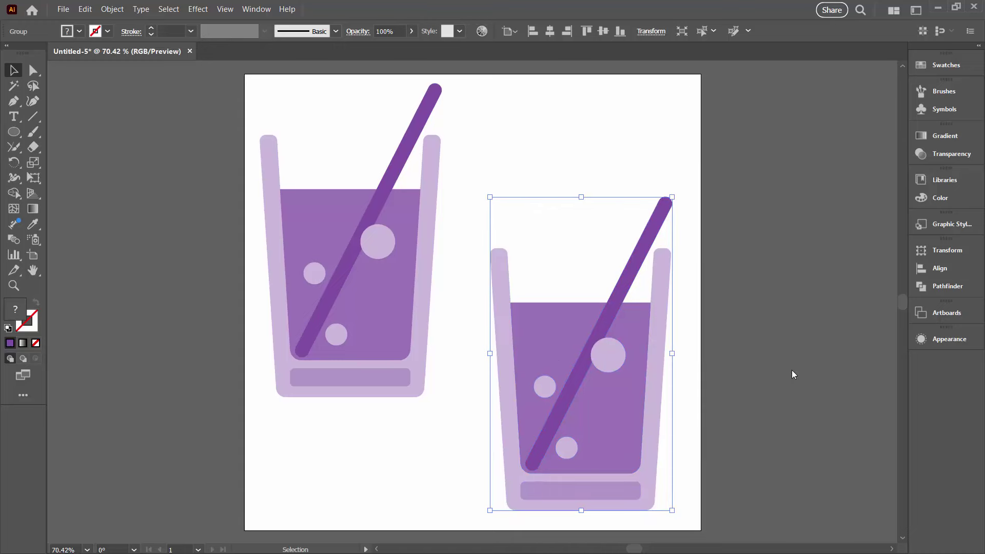
left_click_drag(888, 110, 772, 118)
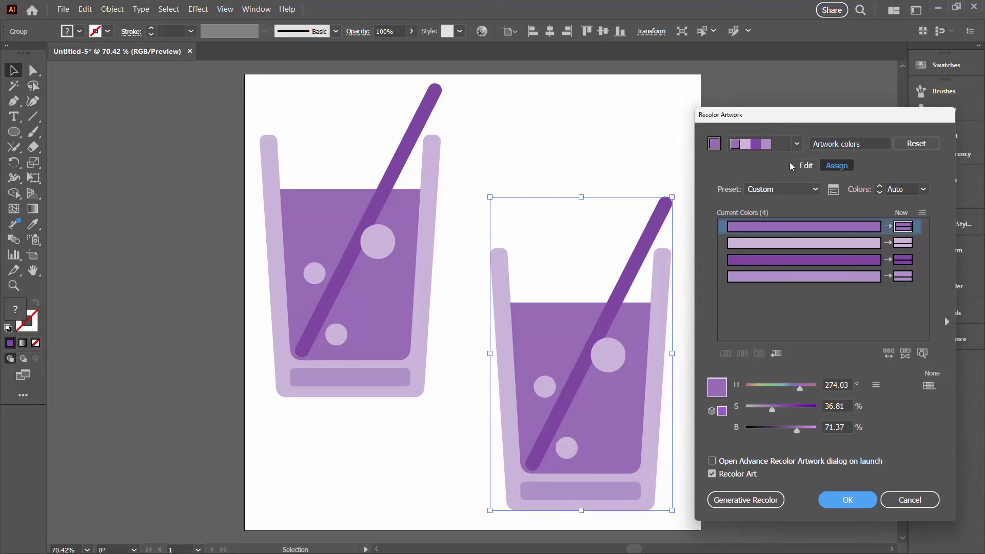
left_click(805, 165)
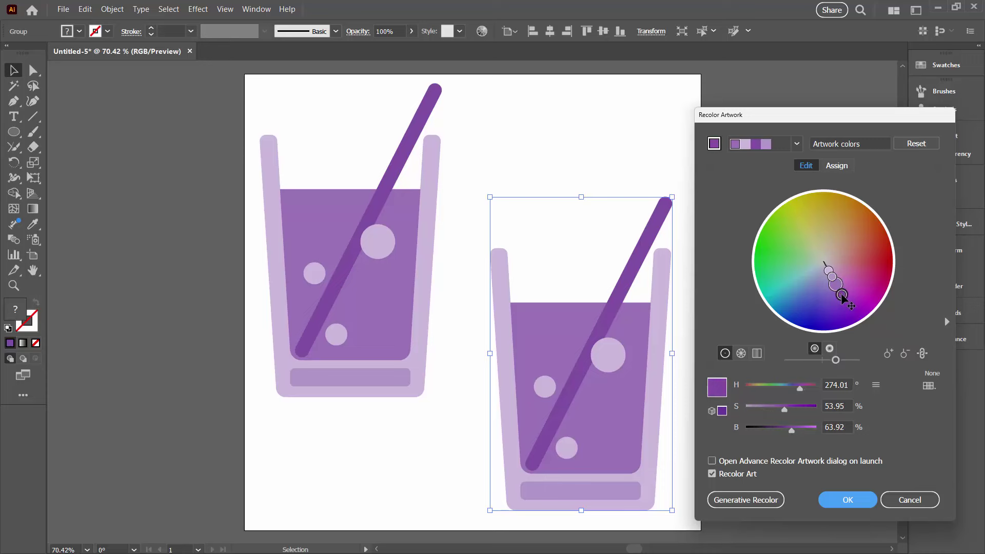
left_click_drag(847, 296, 863, 263)
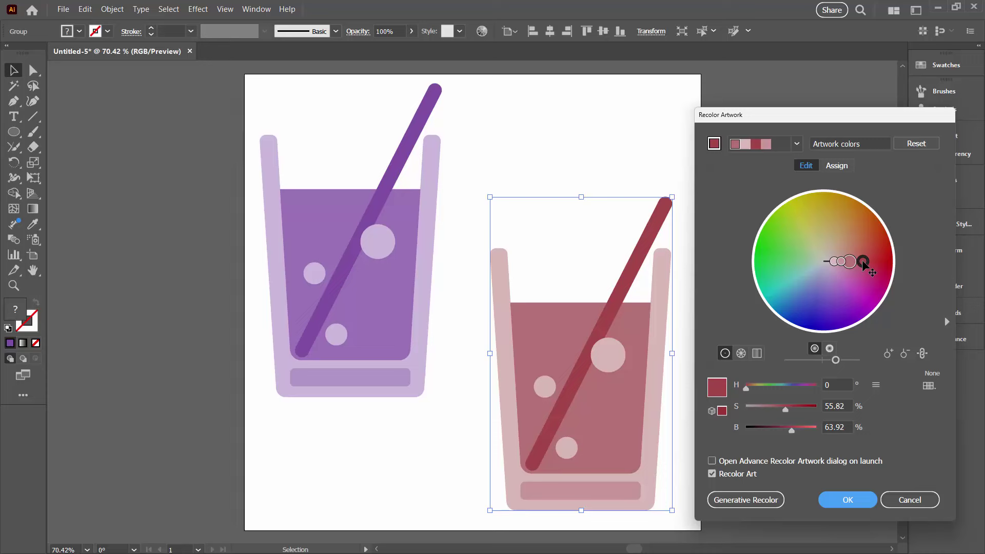
left_click_drag(863, 263, 862, 255)
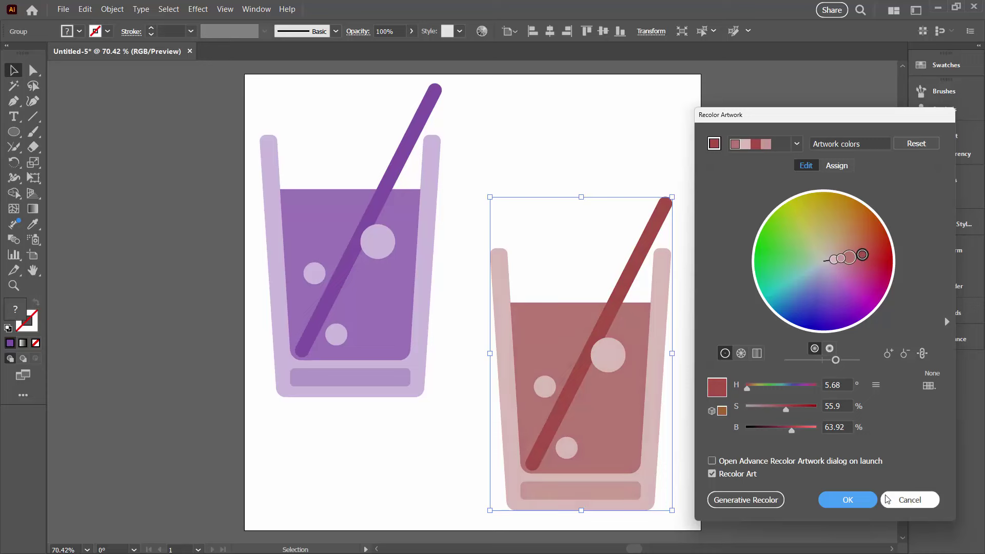
left_click(854, 500)
left_click(687, 396)
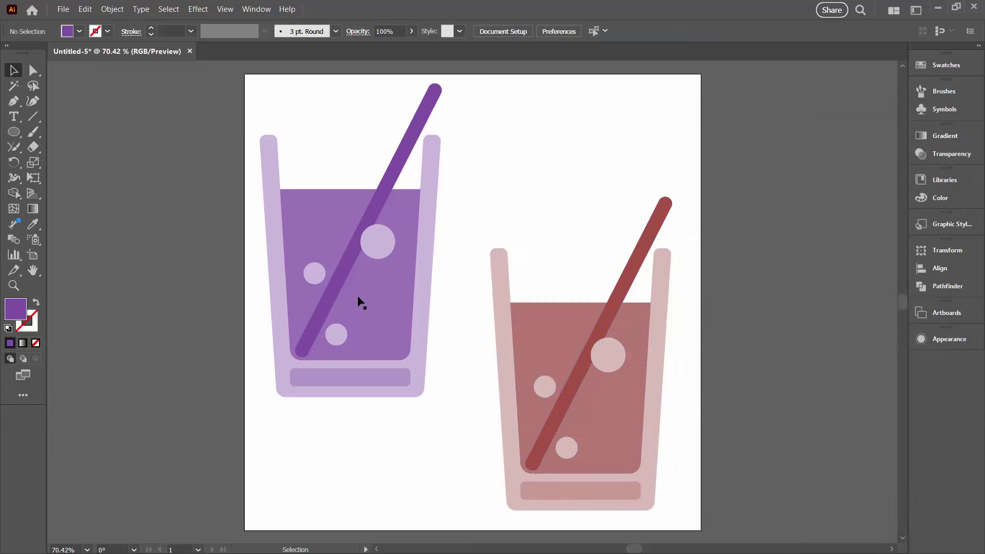
Reflect the red glass across the vertical axis so its straw leans to the left.
left_click(567, 343)
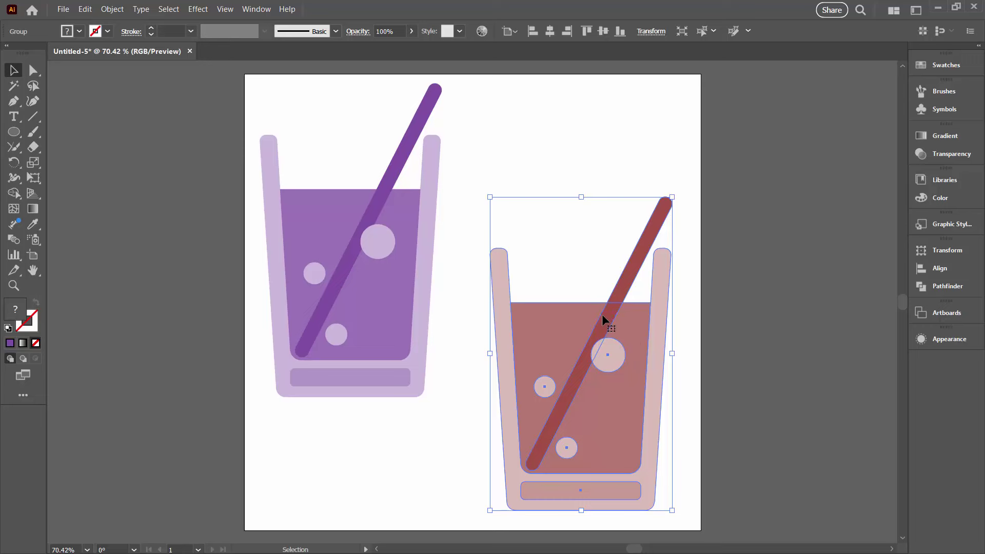
left_click(109, 8)
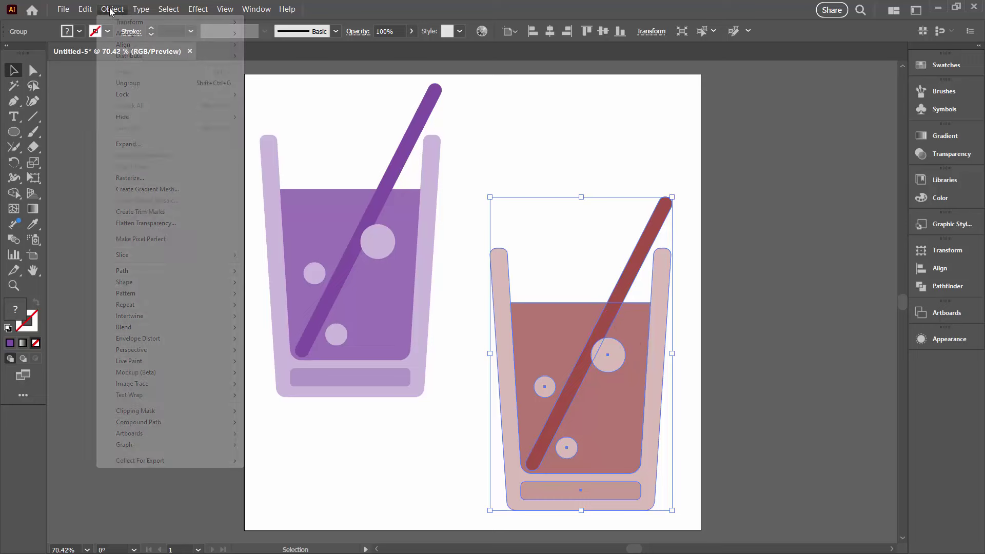
mouse_move(129, 22)
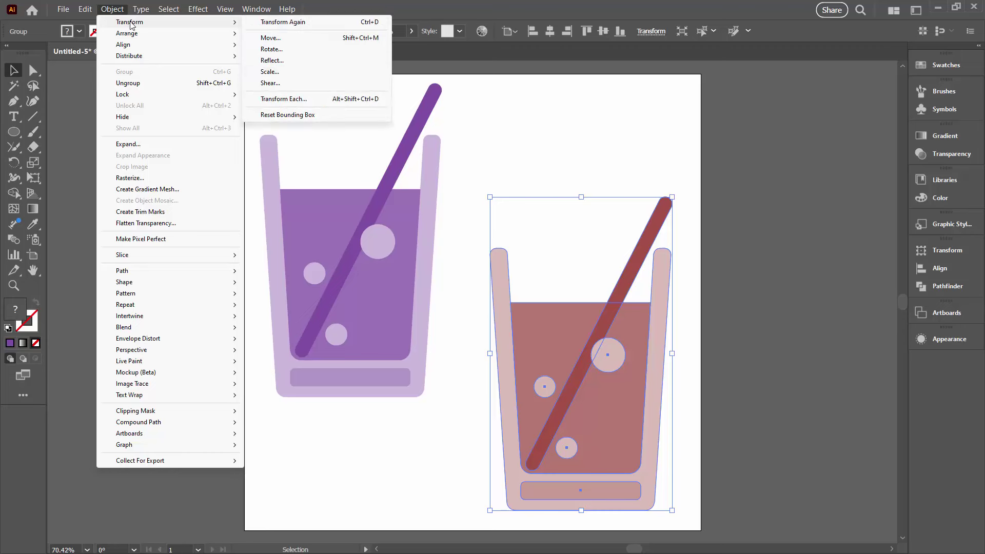
left_click(271, 60)
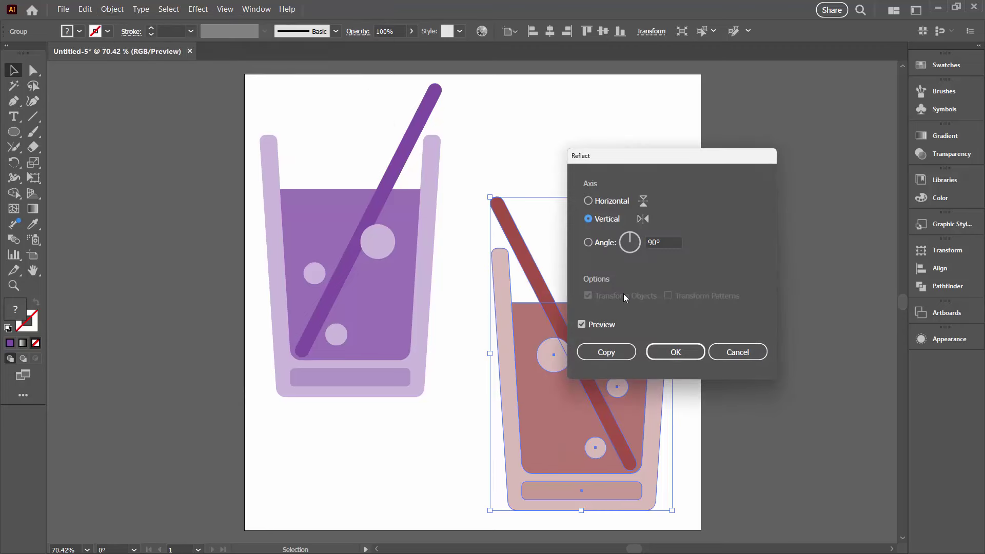
left_click(661, 352)
left_click(670, 437)
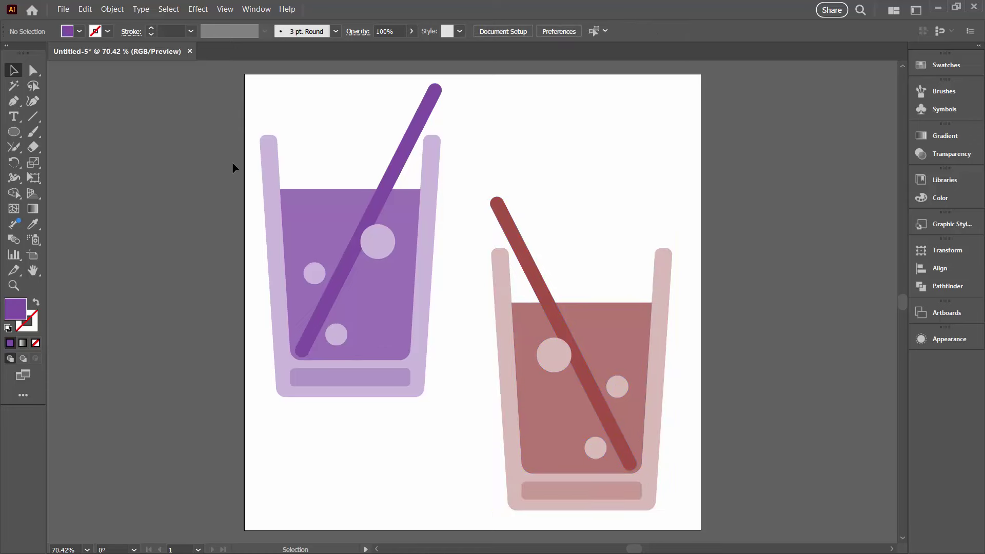
Select both glasses and make a new pattern from them.
left_click_drag(231, 142, 644, 417)
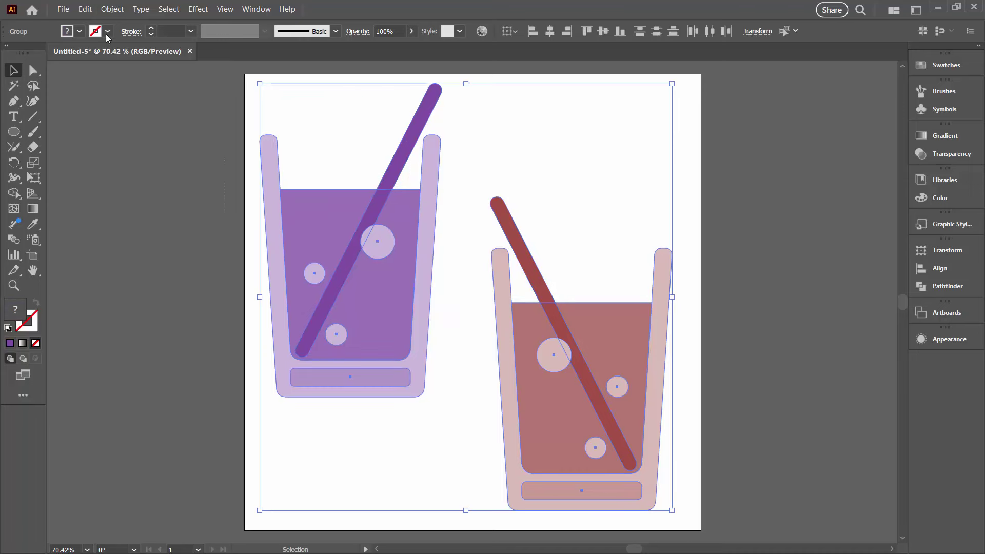
left_click(104, 11)
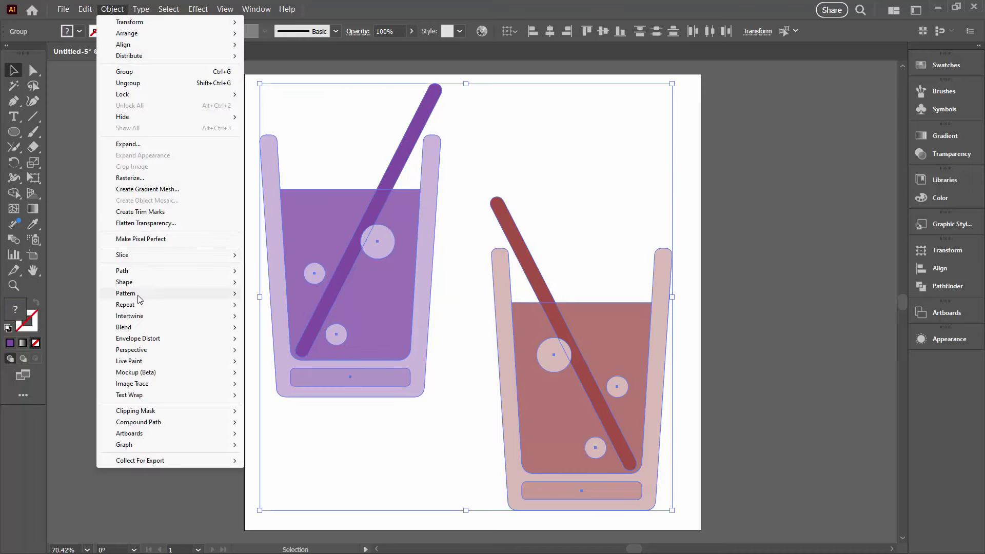
mouse_move(221, 295)
left_click(286, 292)
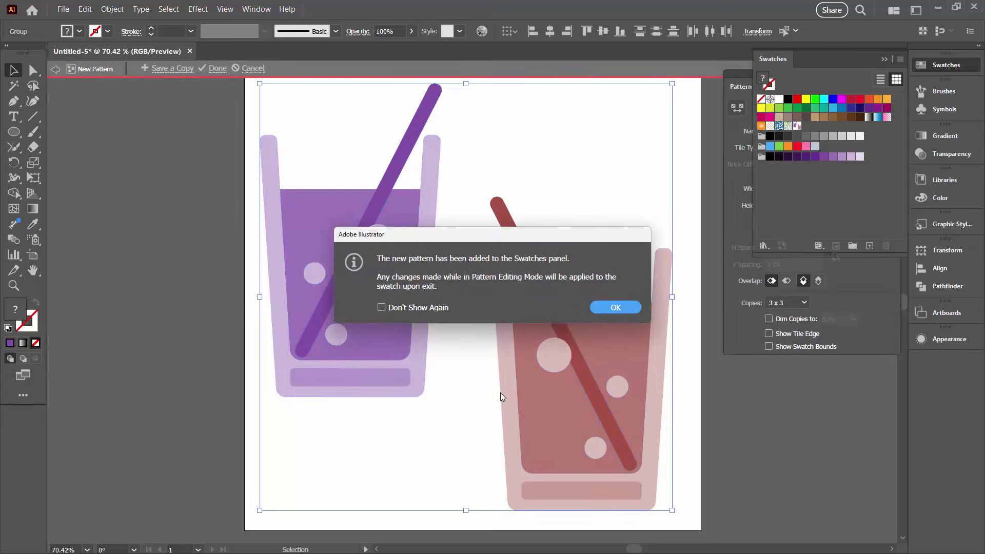
left_click(613, 307)
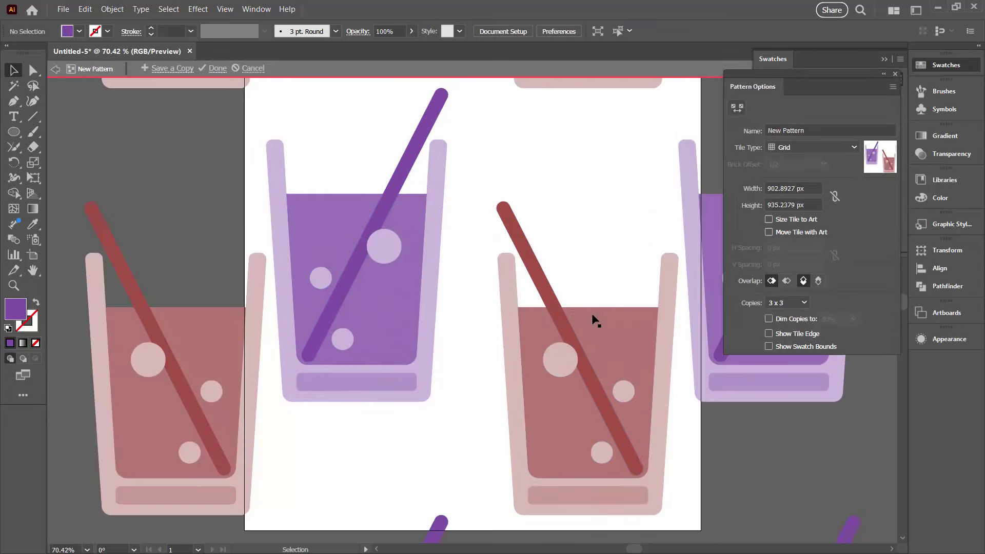
Hide the artboards so the repeating glasses show on a plain canvas.
left_click(225, 9)
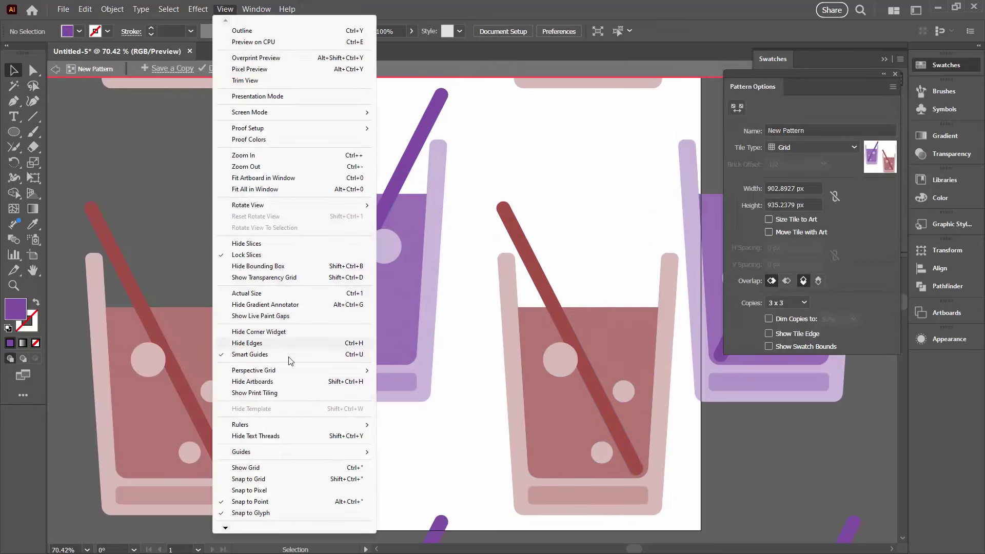
left_click(282, 381)
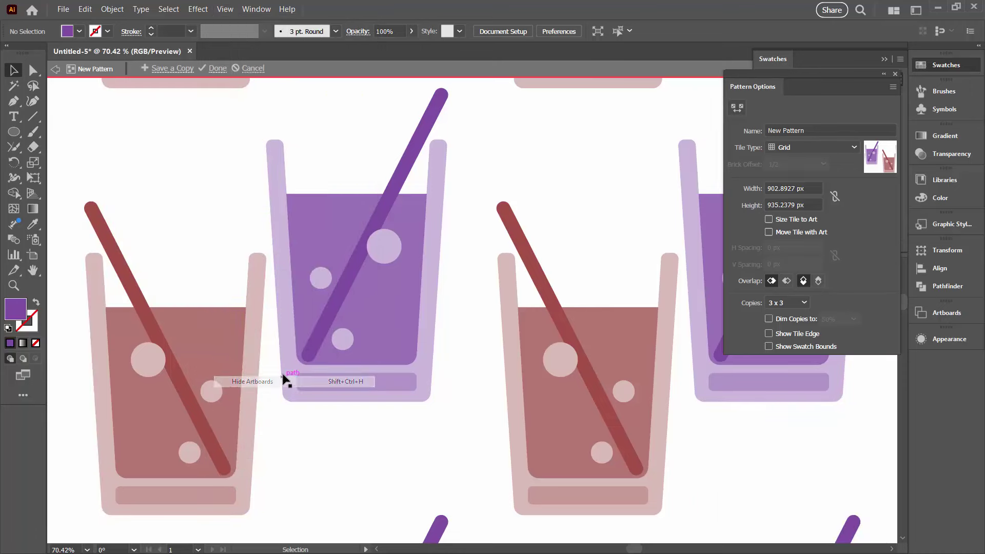
left_click(13, 286)
left_click(427, 276, "alt")
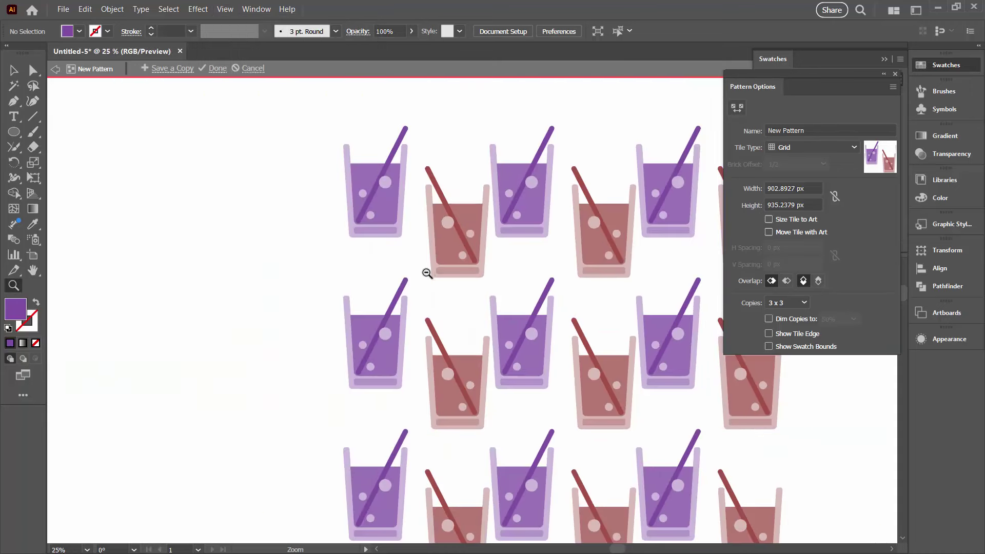
left_click_drag(545, 282, 427, 274)
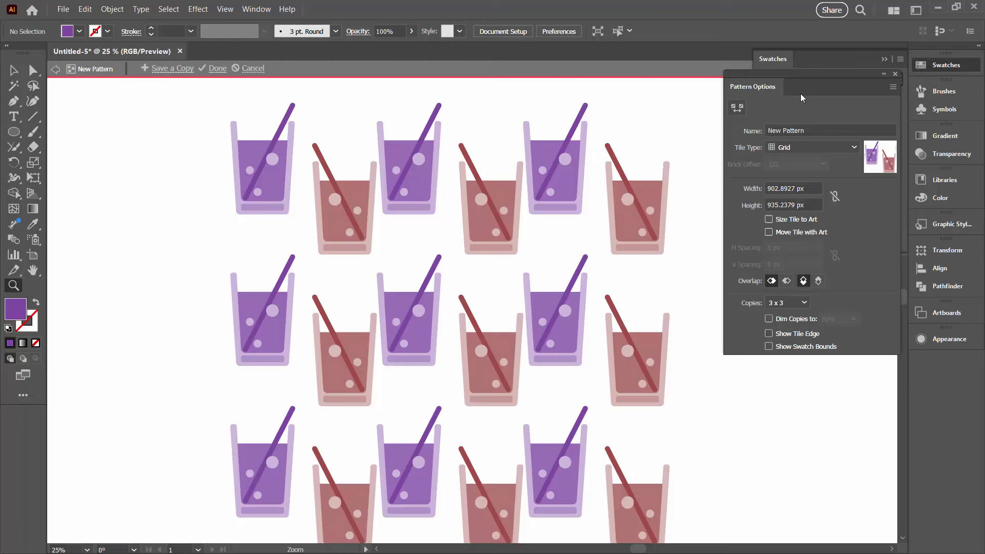
Set the pattern tile's width to 902 px and its height to 934 px.
left_click_drag(763, 75, 742, 220)
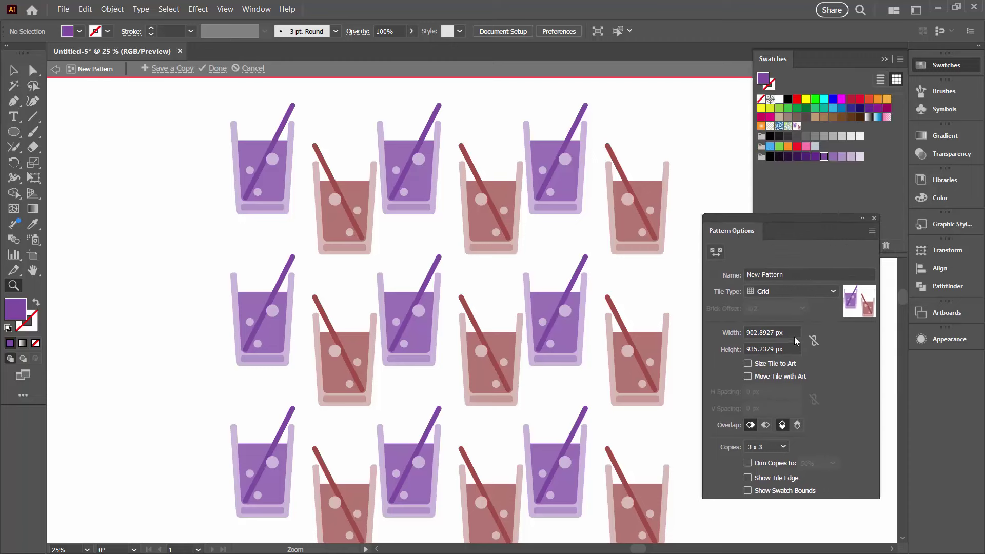
left_click(793, 332)
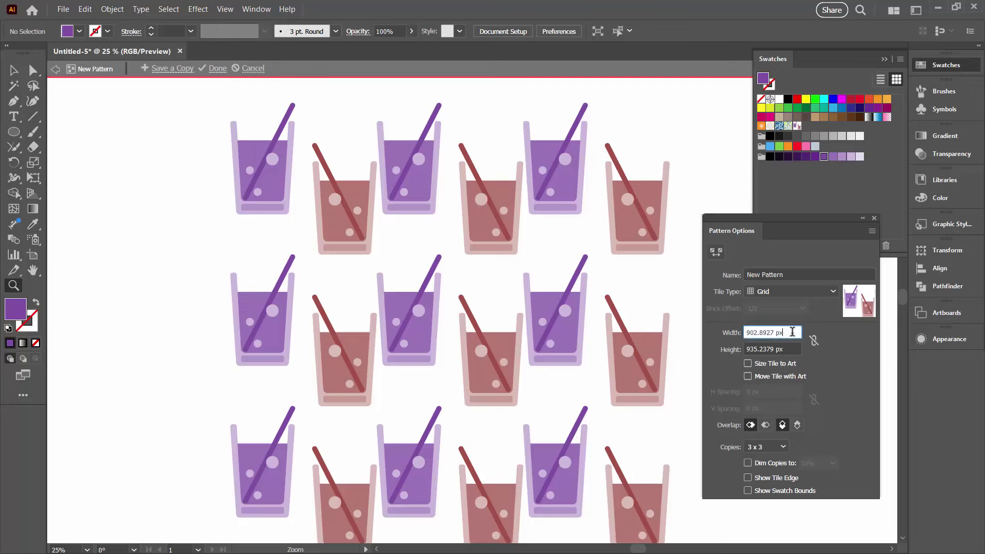
key("Down")
left_click(790, 347)
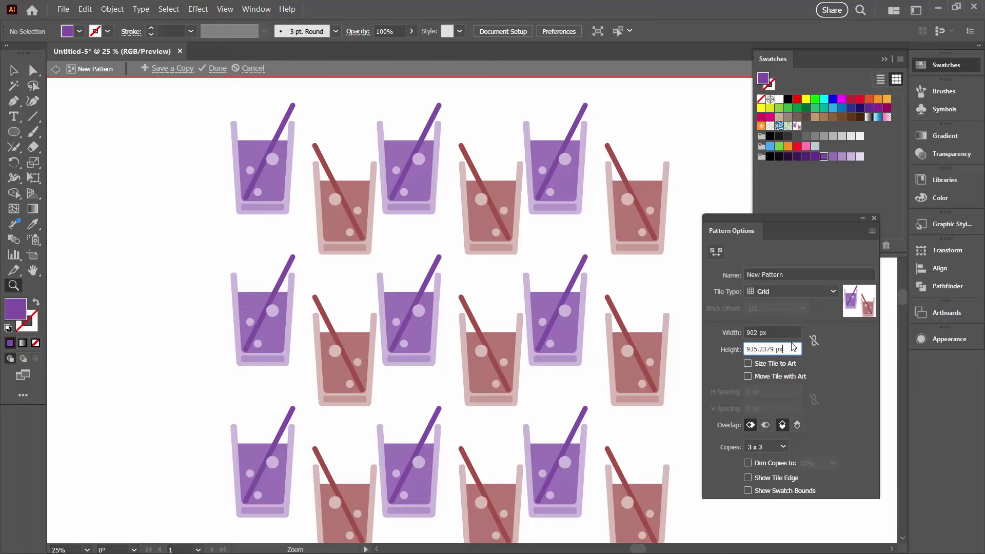
key("Down")
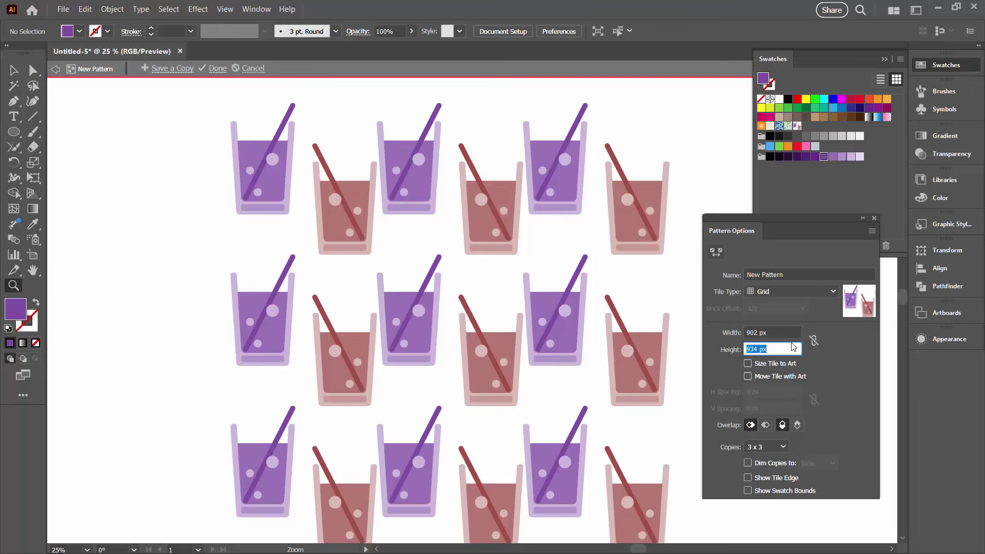
Show 9 x 9 copies of the pattern and turn on the tile edge.
left_click(768, 447)
left_click(766, 319)
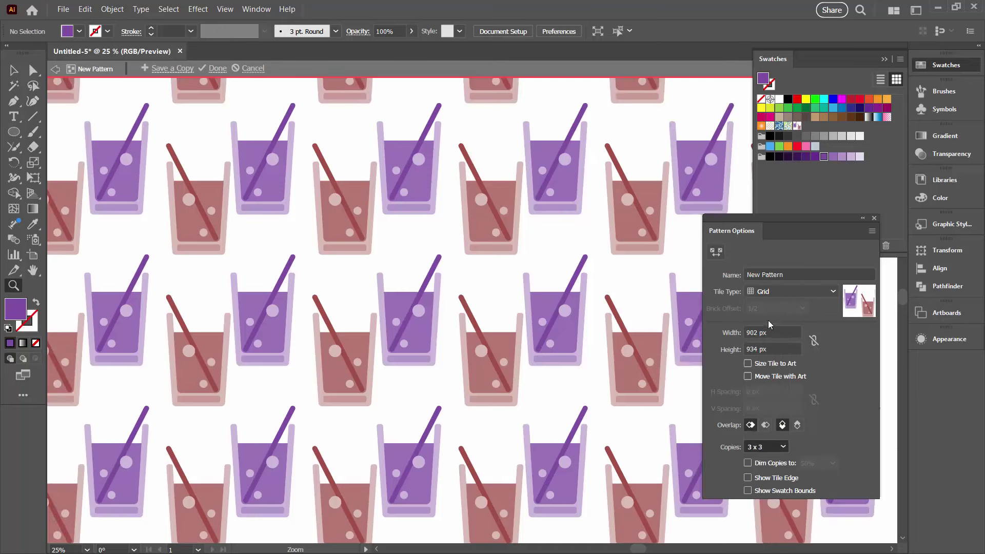
left_click_drag(744, 226, 811, 174)
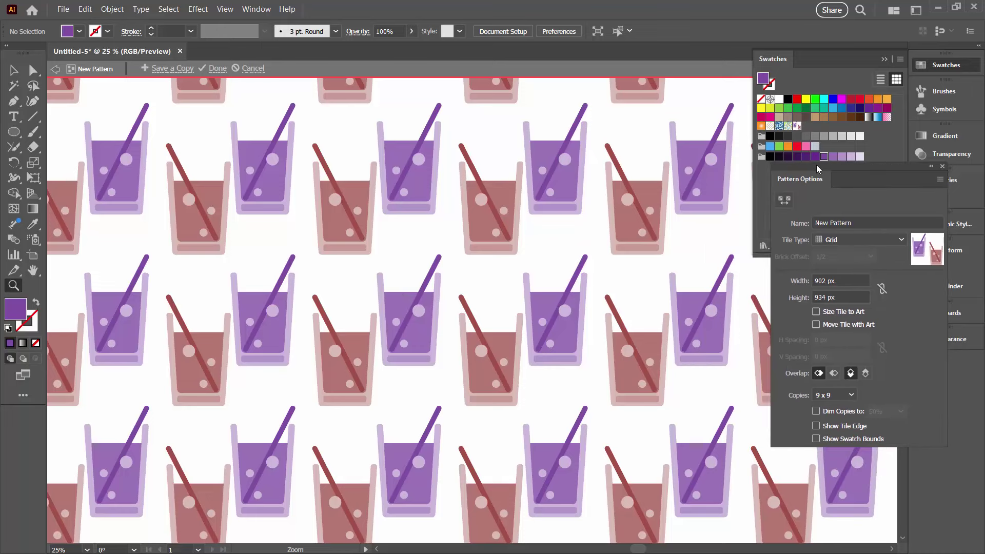
left_click(815, 426)
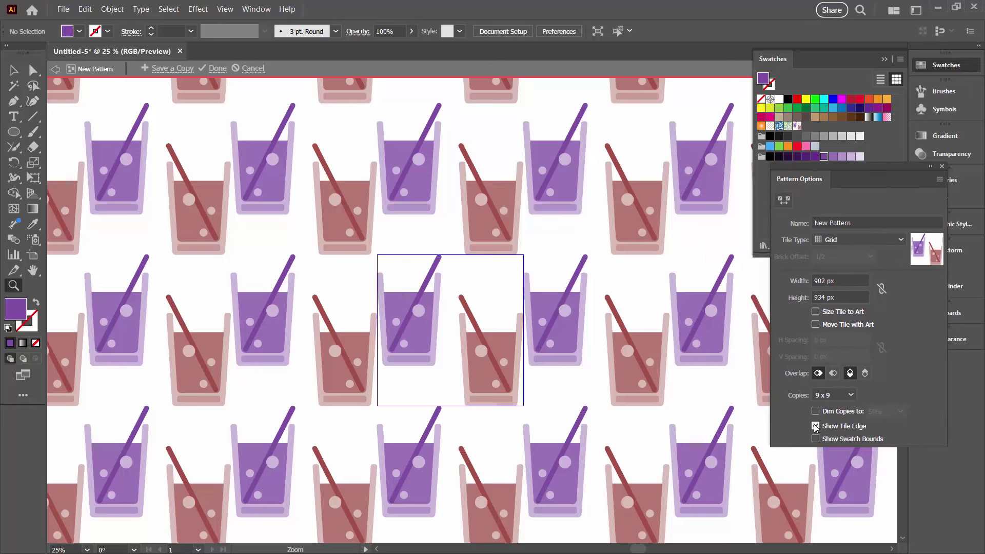
left_click(816, 426)
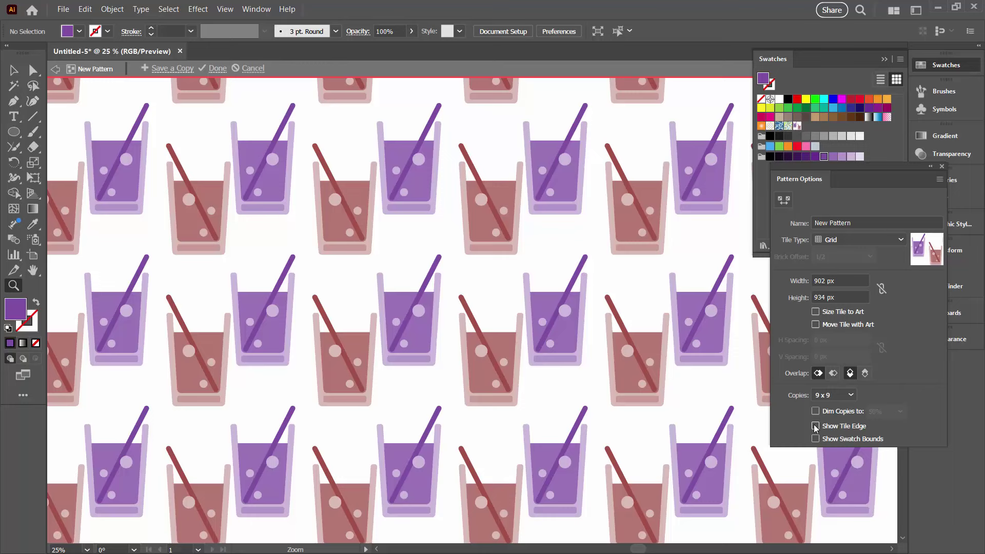
left_click(815, 427)
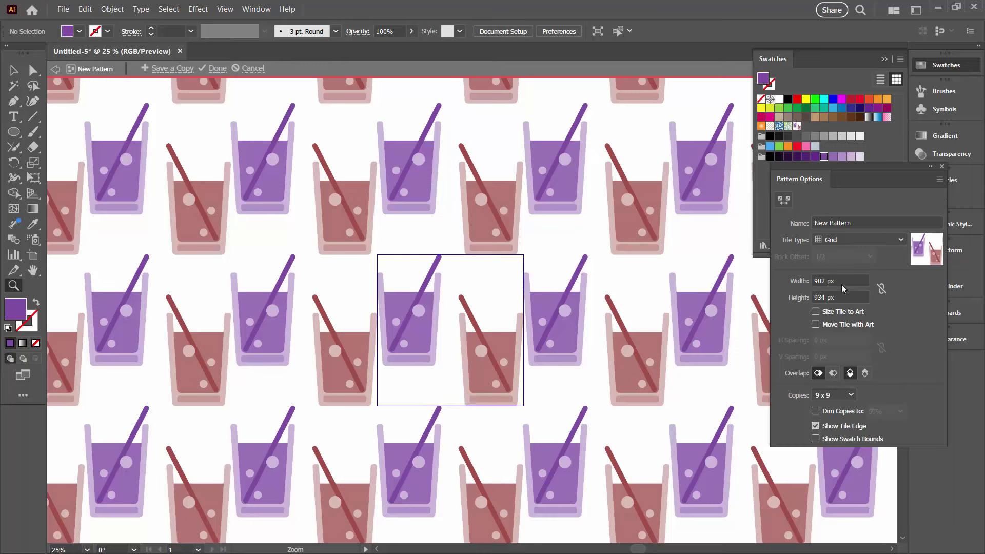
Widen the pattern tile to 1010 px to add space between the glass columns.
left_click(841, 281)
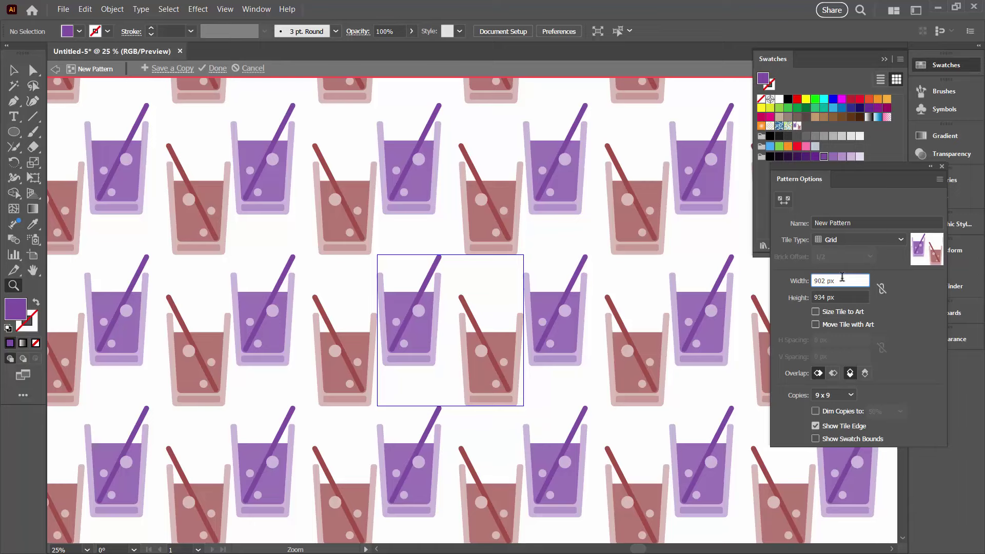
key("Up")
key("shift+Up")
key("shift+Up")
key("shift+Up")
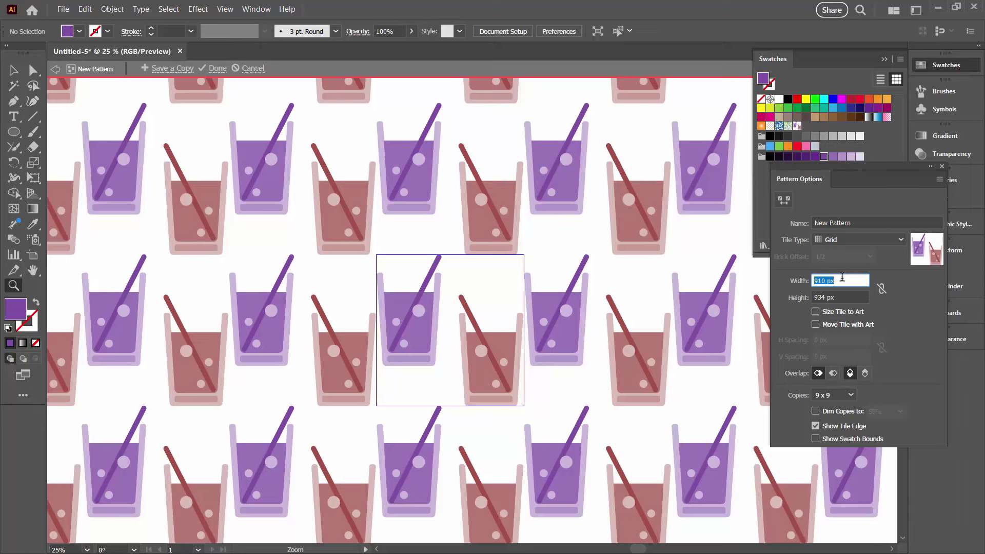
key("shift+Up")
key("shift+Up")
key("shift+Up")
key("shift+Up")
key("shift+Up")
key("shift+Up")
key("shift+Up")
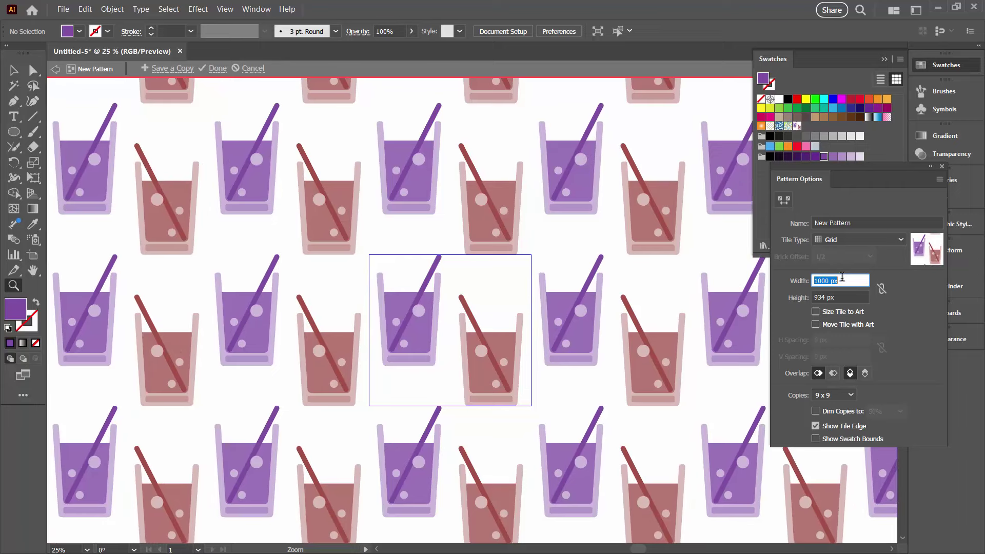
key("shift+Up")
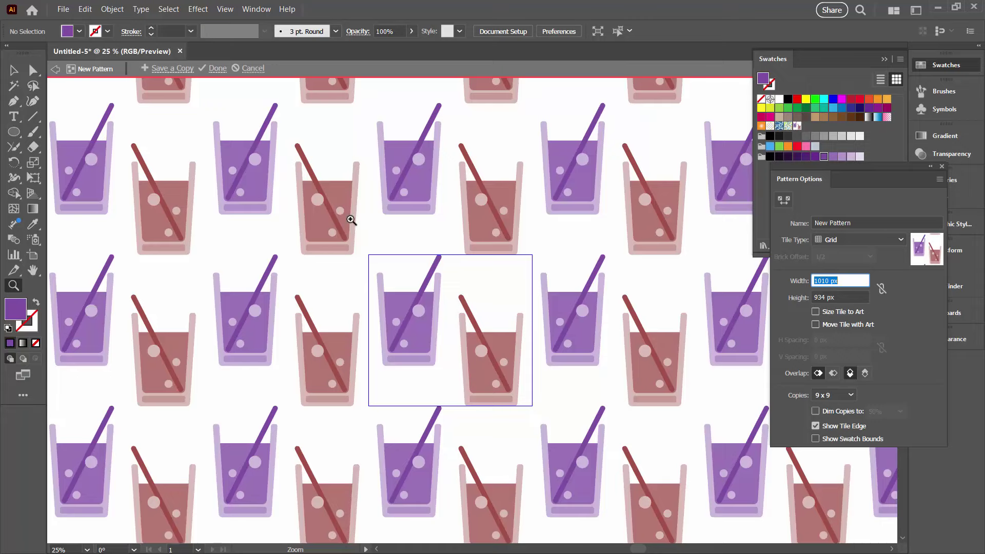
Examine the overall repeat with the tile edge hidden, and turn the edge back on.
left_click(440, 298, "alt")
left_click_drag(533, 297, 436, 298)
left_click(815, 426)
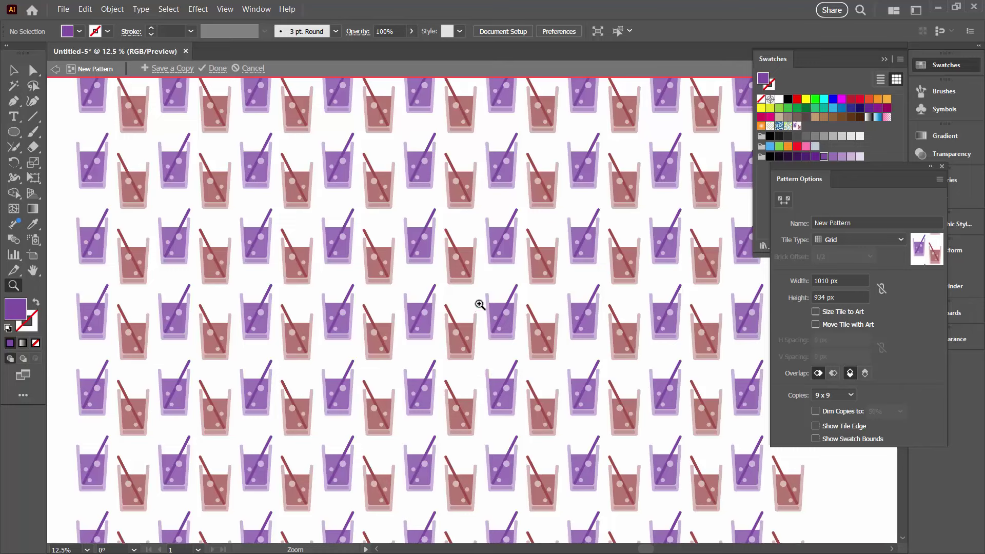
left_click(816, 426)
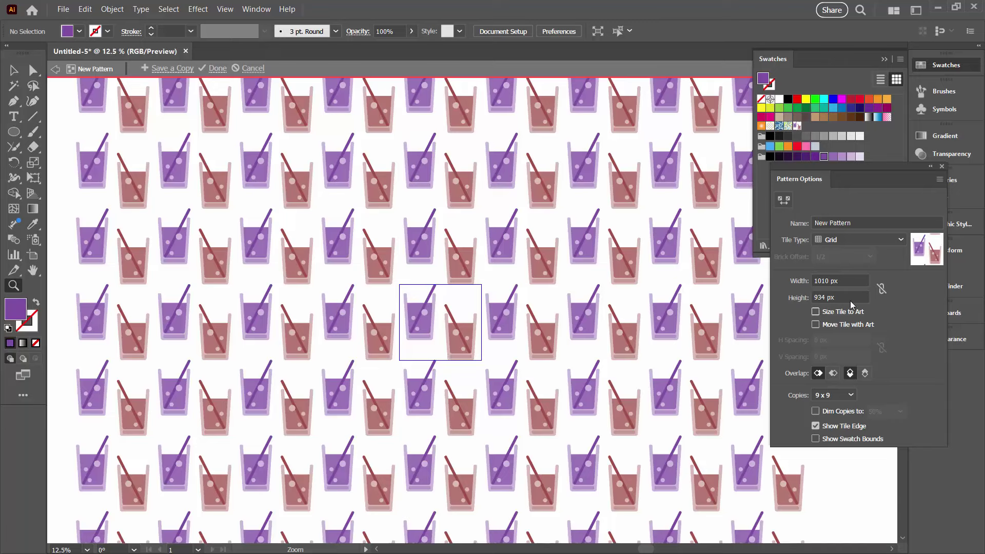
Create a 1010 x 934 px rectangle starting at the tile's upper-left corner as the pattern background.
left_click(14, 132)
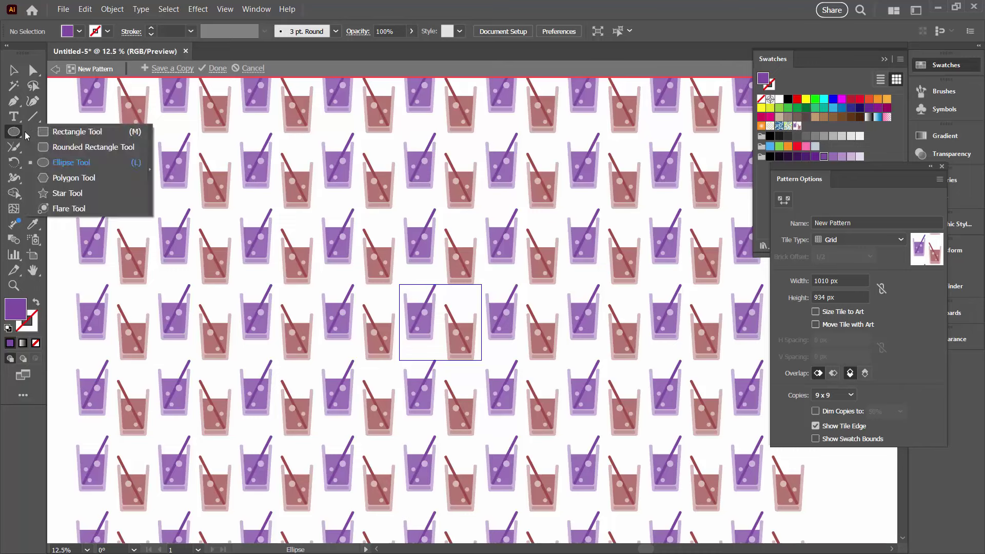
left_click(72, 134)
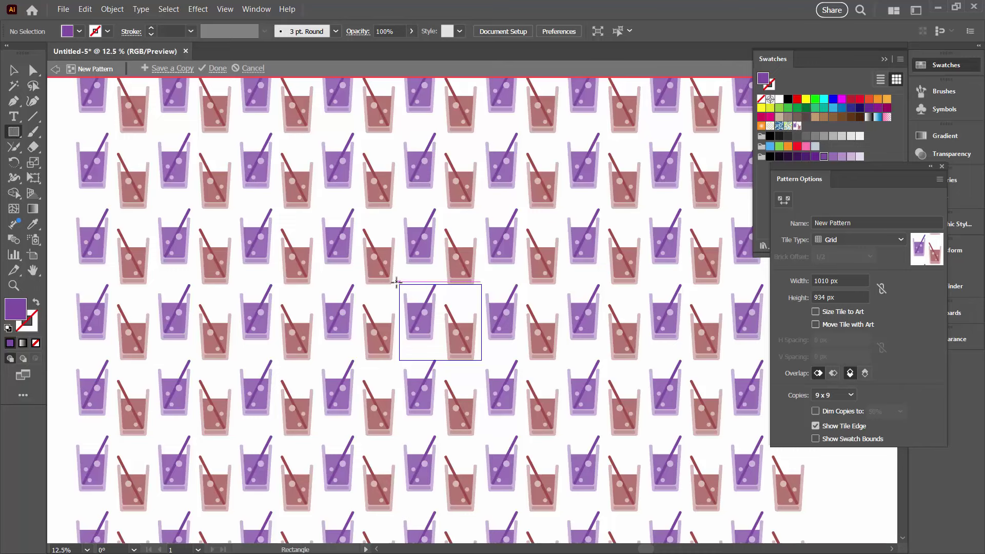
left_click(396, 281)
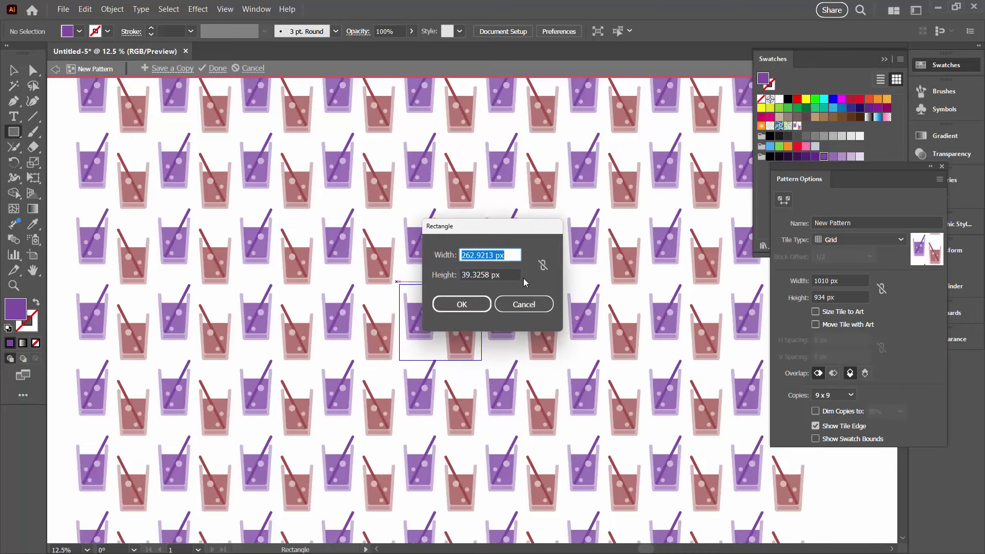
type("1010")
key("Tab")
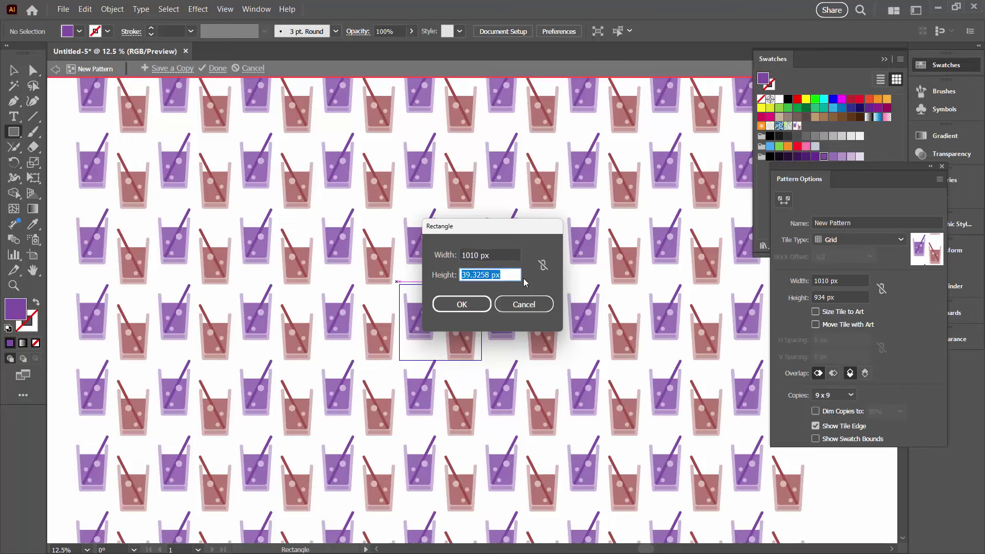
type("934")
key("Tab")
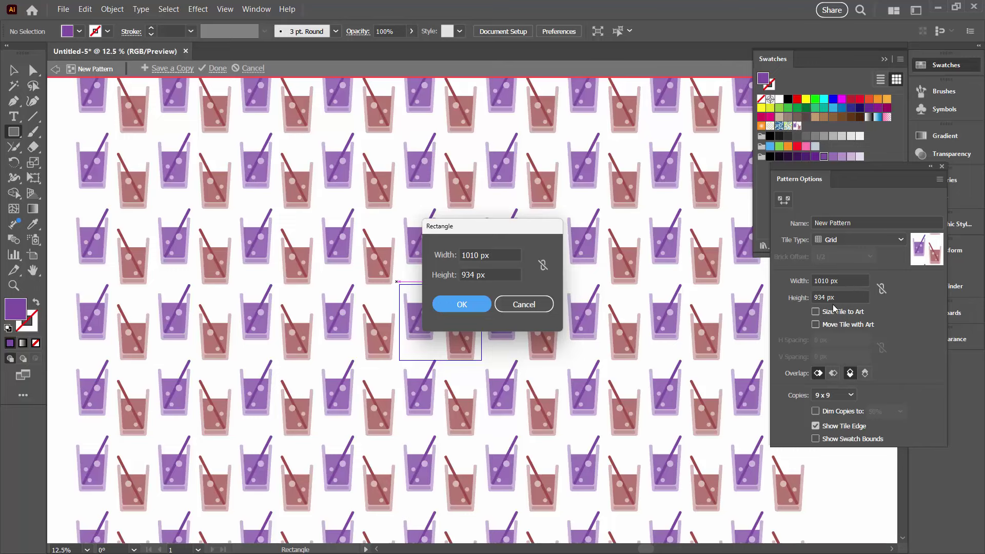
left_click(454, 304)
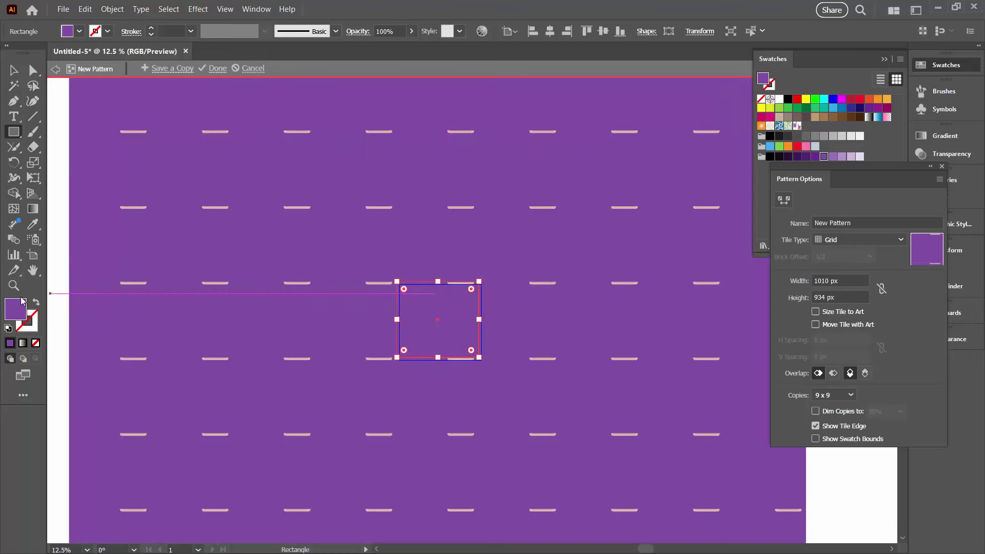
Send the background rectangle to the back, behind both glasses.
left_click(110, 10)
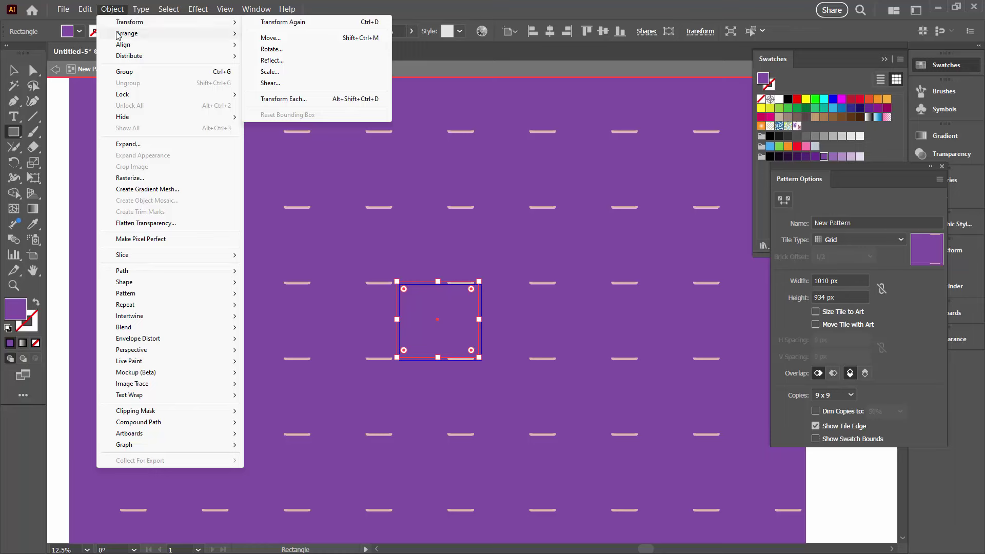
mouse_move(118, 35)
left_click(272, 67)
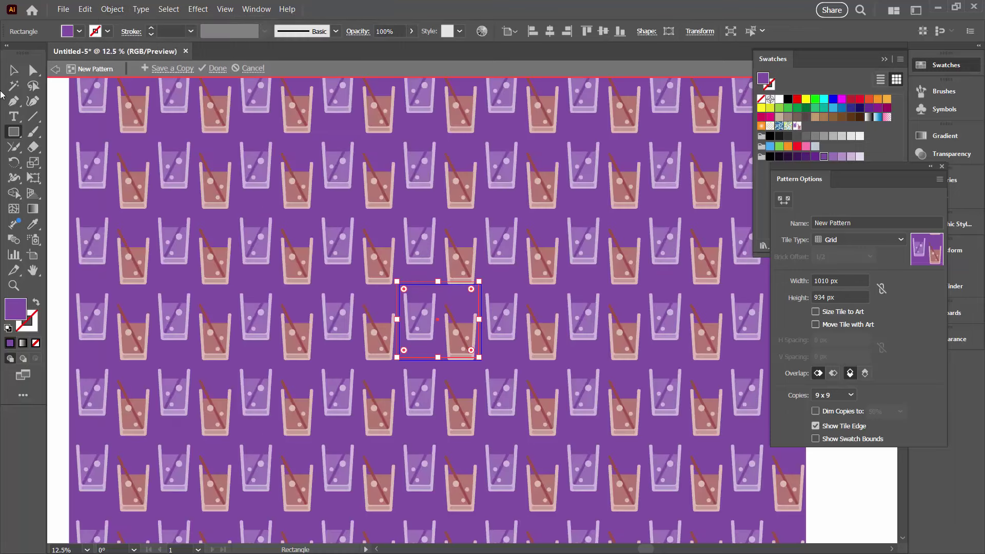
key("v")
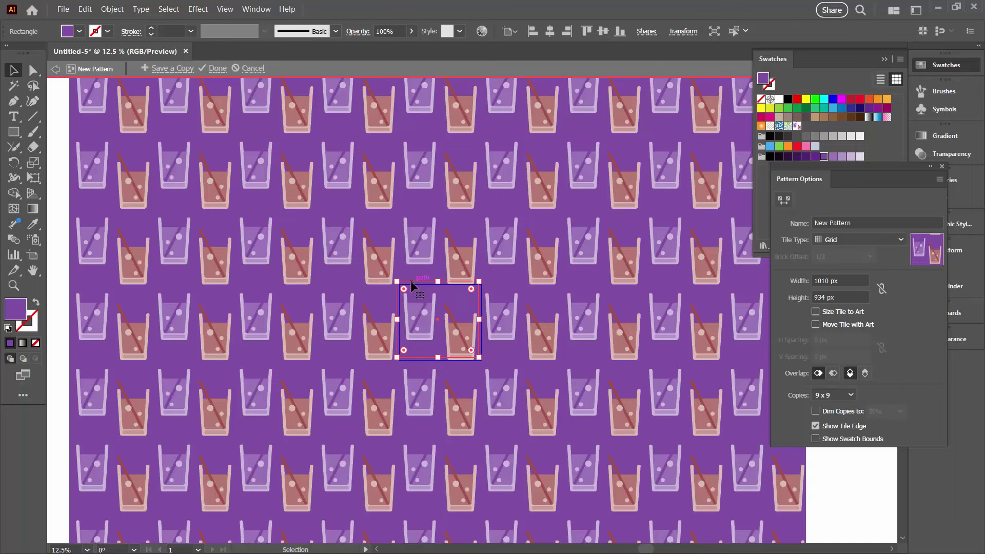
left_click_drag(412, 285, 409, 283)
Fill the background rectangle with the pink swatch and lighten it to a softer pink.
left_click(14, 286)
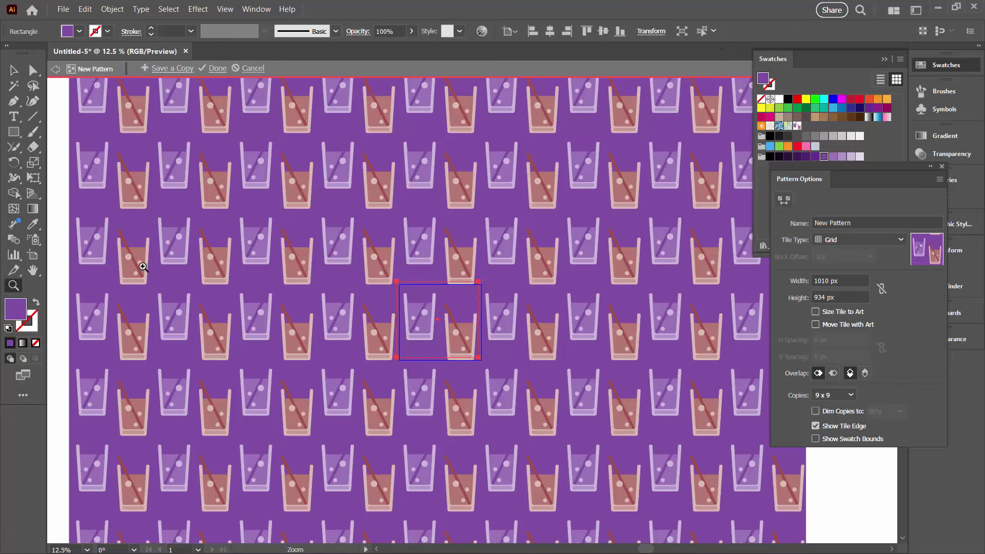
left_click_drag(332, 270, 459, 354)
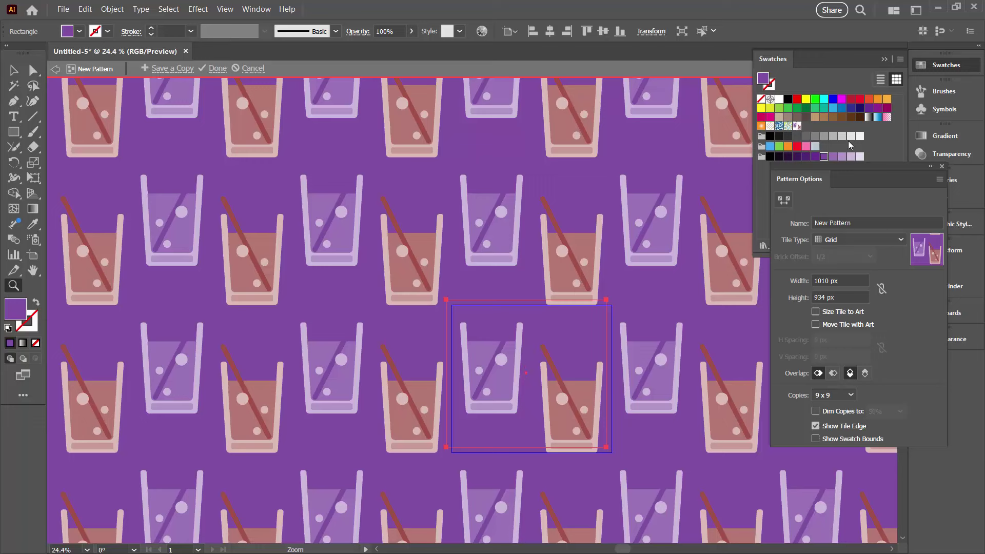
left_click_drag(874, 166, 865, 236)
left_click(806, 146)
double_click(15, 309)
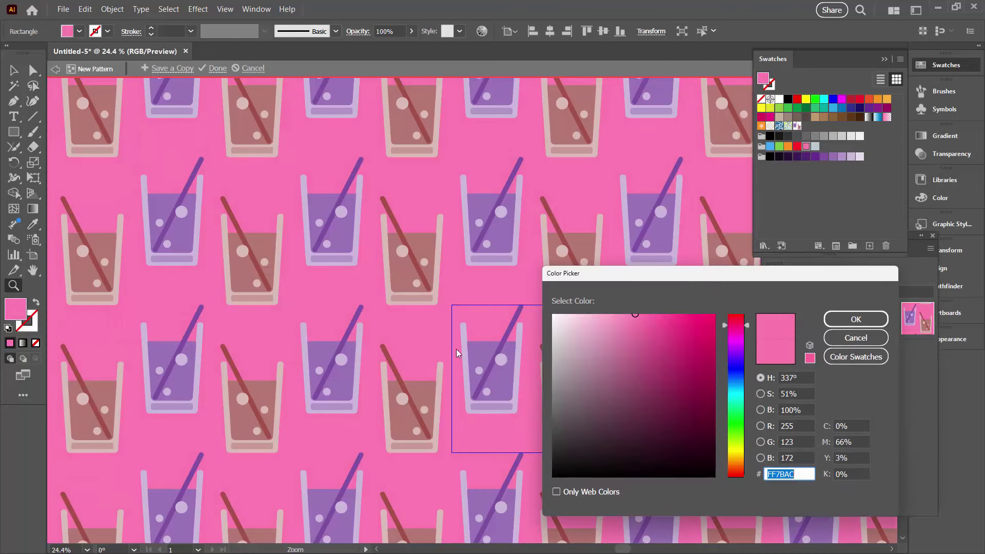
left_click(606, 320)
left_click(855, 321)
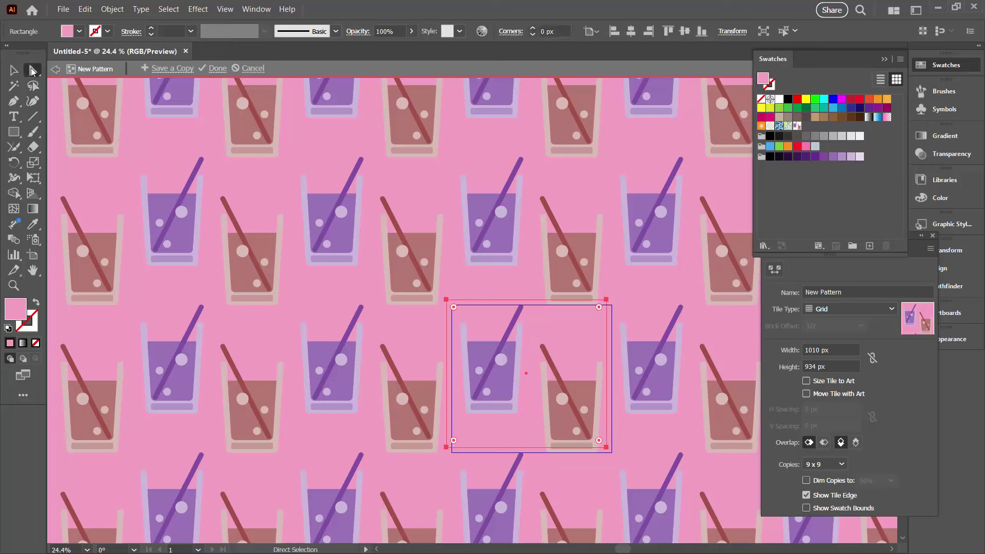
Place a copy of the purple glass's largest bubble just above the glass, beside the straw.
left_click_drag(28, 71, 61, 81)
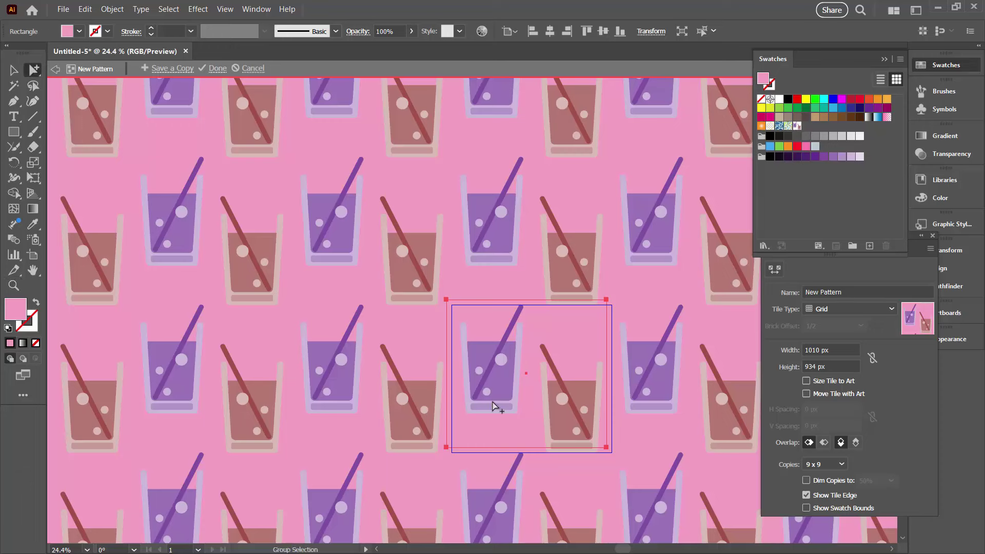
left_click(501, 362)
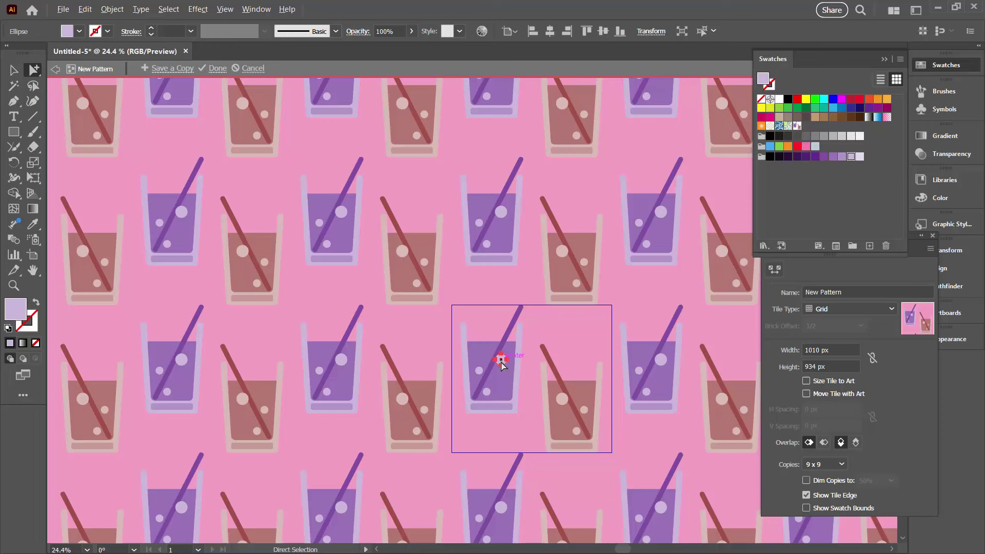
left_click_drag(501, 362, 480, 317)
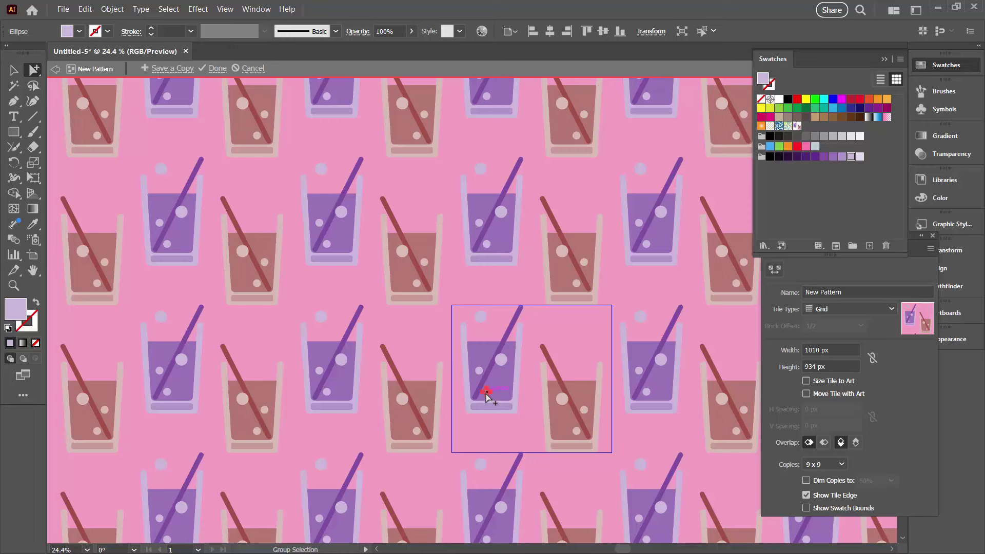
Place copies of the small purple bubbles below and beside the purple glass, and a large reddish bubble above the red glass.
left_click_drag(487, 396, 592, 334)
left_click_drag(588, 410, 602, 416)
key("ctrl+z")
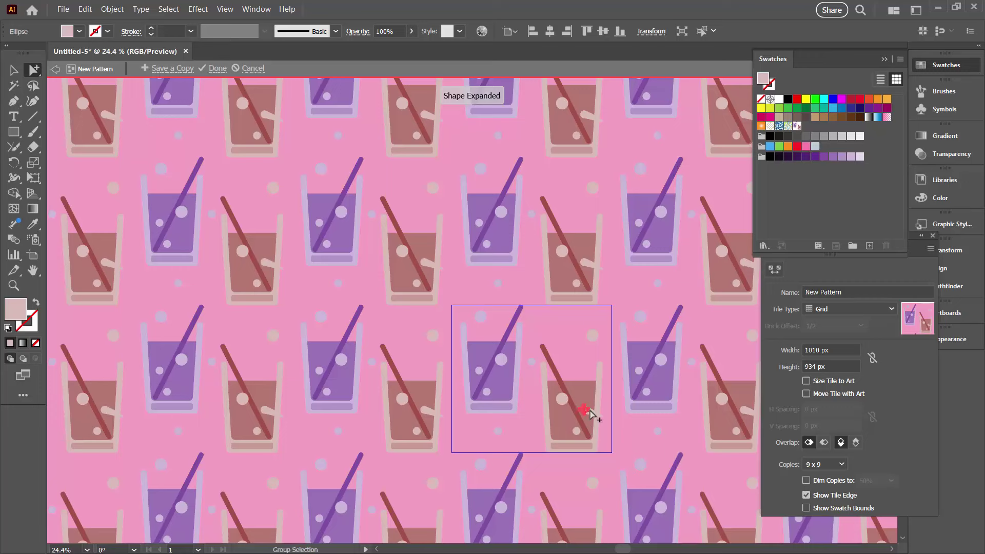
key("ctrl+z")
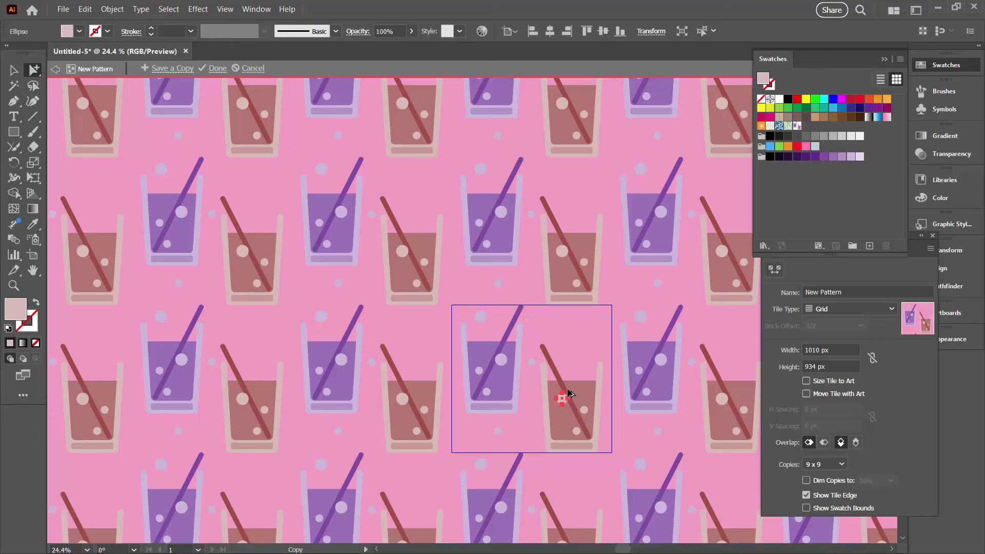
key("ctrl+shift+z")
Place copies of the red glass's small bubbles just above its liquid and in the gap beside its base.
left_click(607, 443)
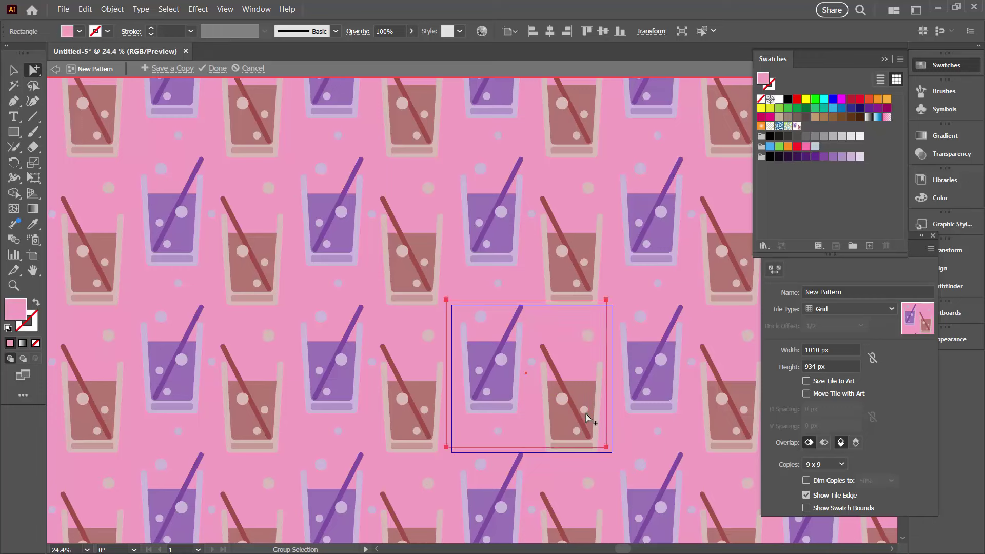
left_click(583, 410)
mouse_move(586, 414)
left_mouse_down()
mouse_move(529, 426)
mouse_move(580, 433)
mouse_move(576, 369)
left_mouse_up()
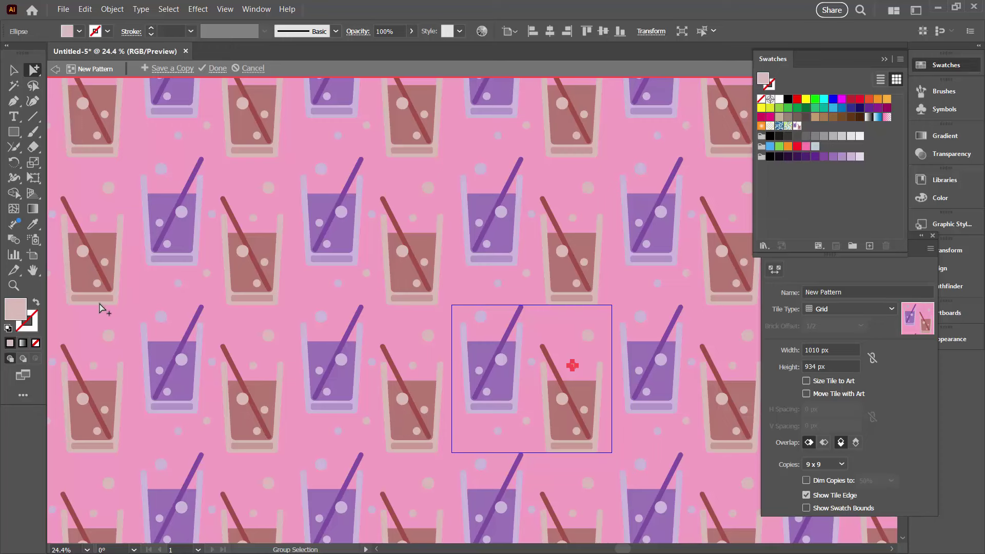
Lighten the background rectangle's fill to the very pale pink F9EAF1.
left_click(449, 332)
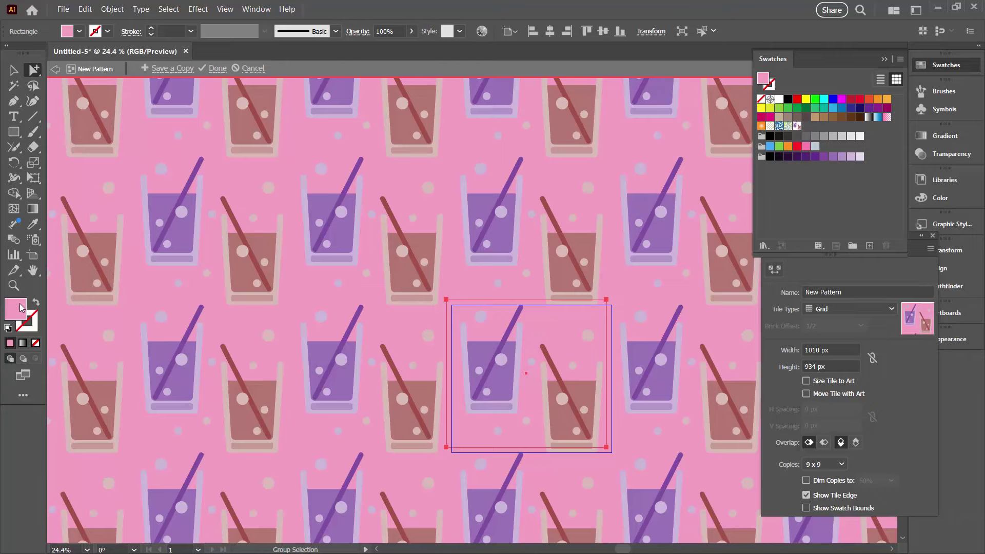
double_click(16, 308)
left_click(562, 316)
left_click(844, 317)
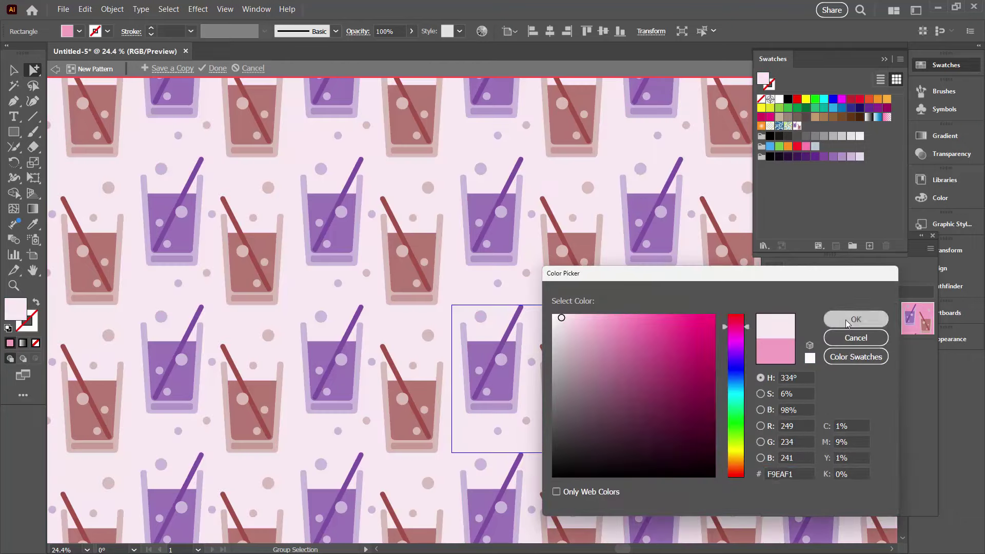
Copy the large purple bubble to the other side of the purple straw, and a large reddish bubble to the tile's upper-right corner.
key("z")
left_click_drag(480, 370, 463, 390)
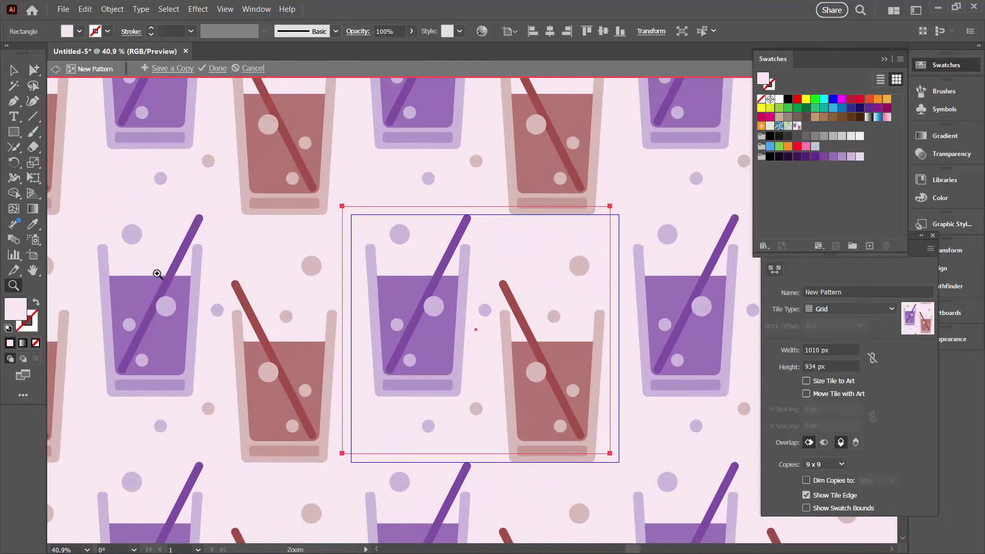
left_click(33, 70)
left_click(400, 233)
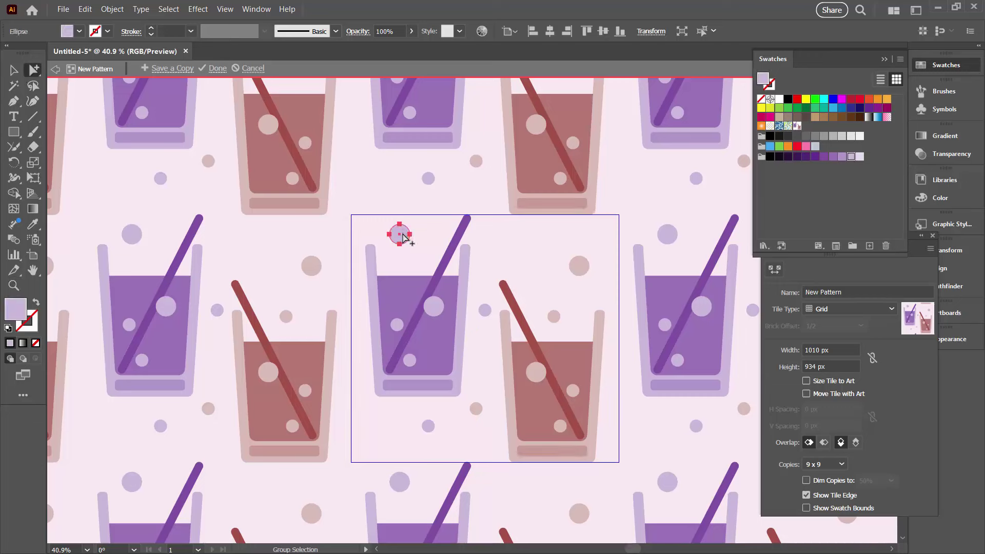
left_click_drag(405, 236, 505, 232)
left_click_drag(584, 262, 621, 220)
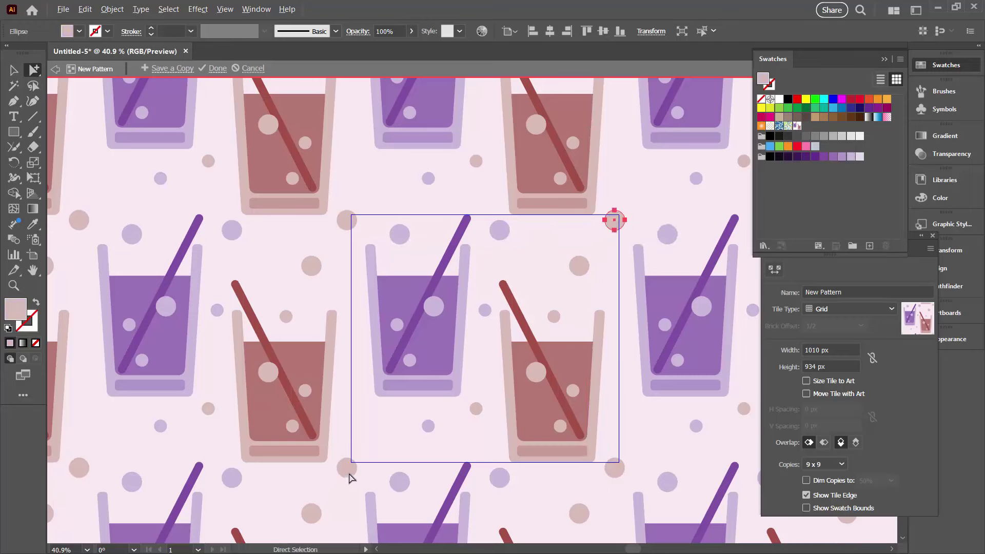
Fill the space below the purple glass with two large reddish bubbles and one large purple bubble, shifting the small purple bubble left.
left_click(352, 456)
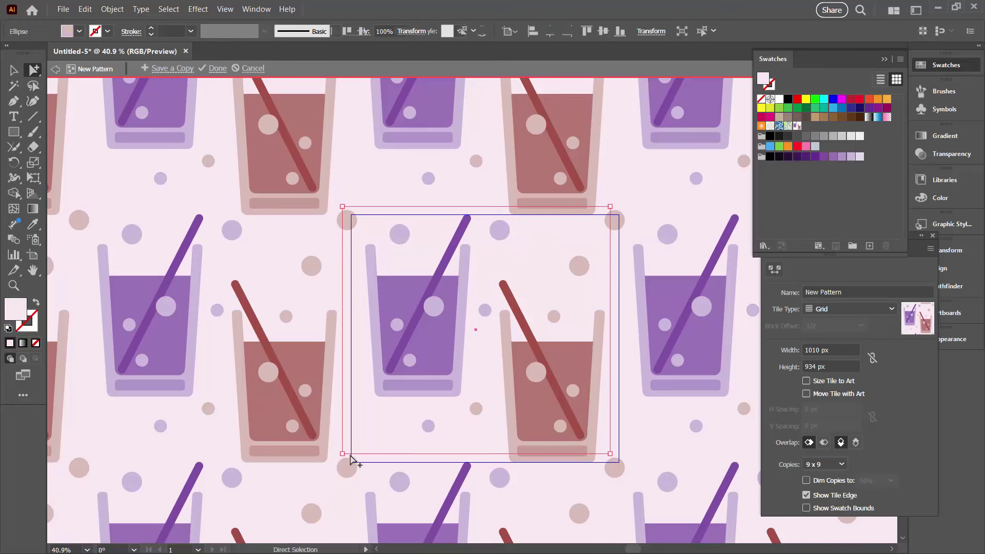
left_click(615, 467, "alt")
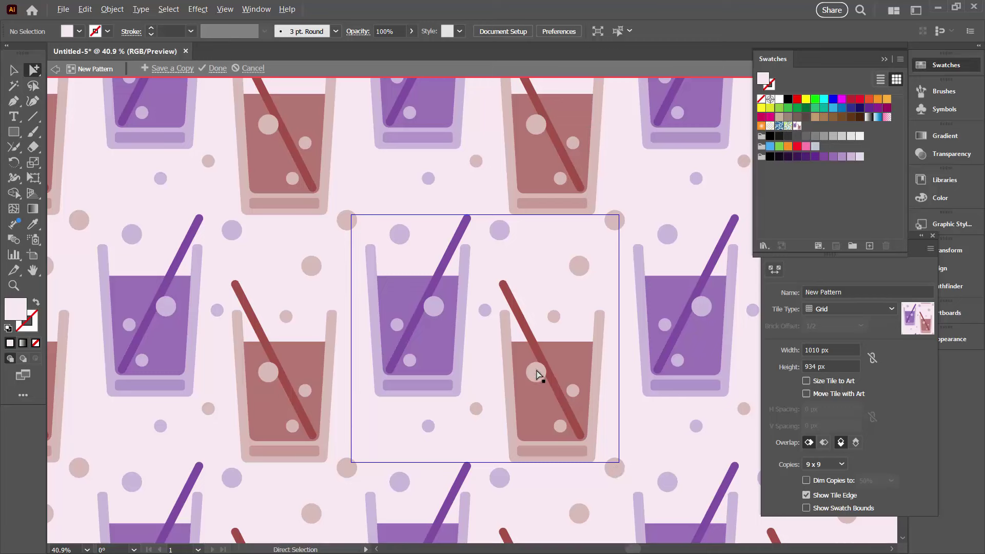
left_click_drag(532, 378, 412, 427)
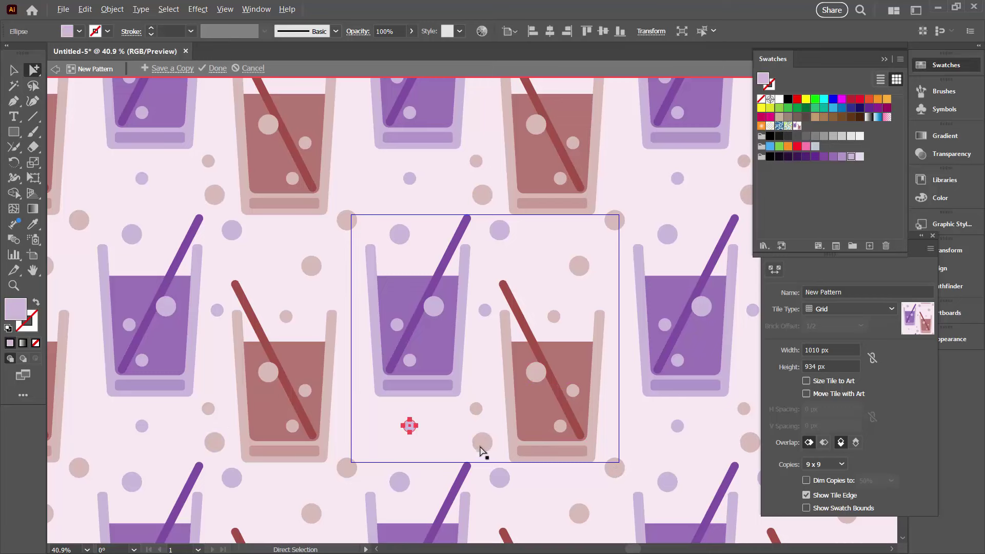
left_click_drag(476, 443, 369, 433)
left_click_drag(399, 232, 437, 451)
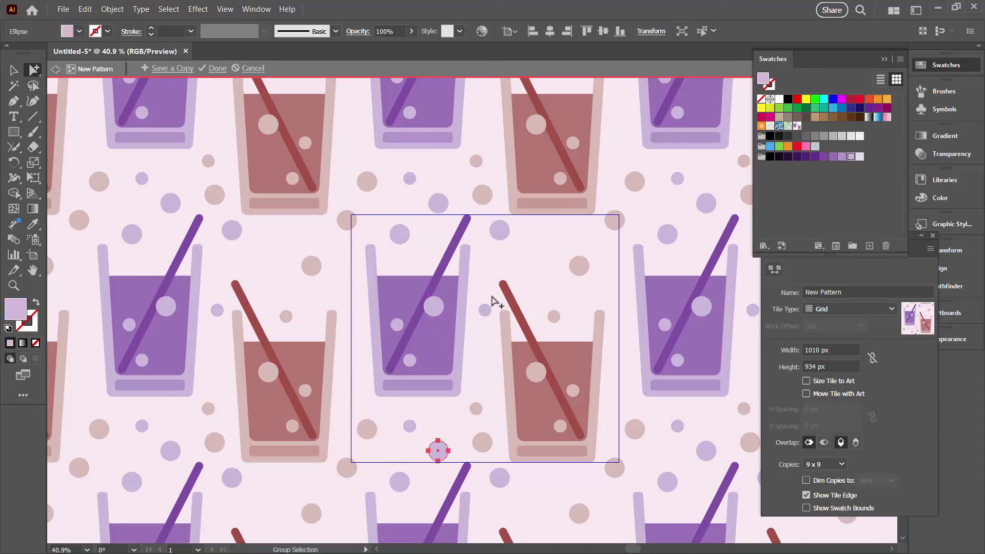
Add one large and two small bubble copies above and beside the red glass, and reposition the two small bubbles between the glasses.
left_click_drag(567, 267, 519, 260)
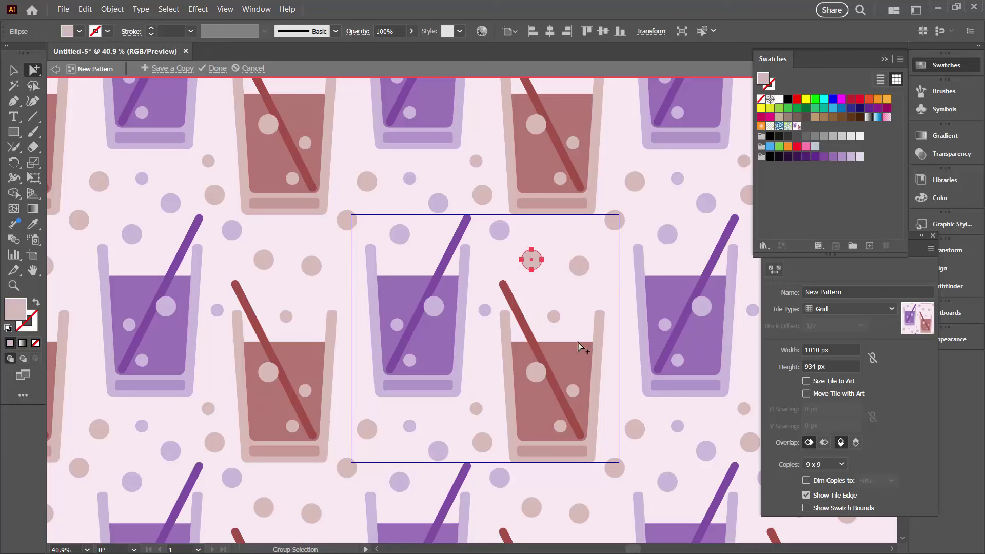
left_click(554, 316)
left_click_drag(554, 317, 617, 280)
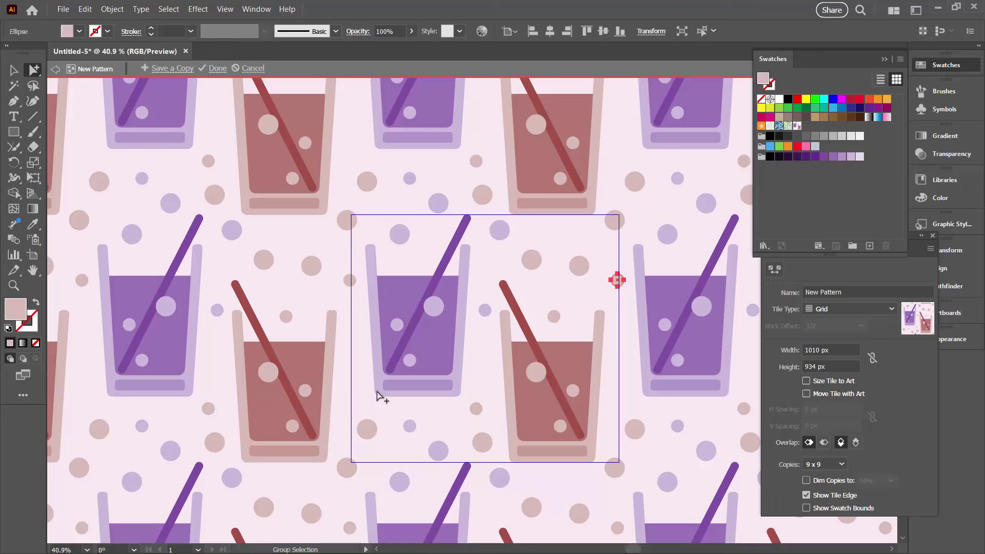
left_click_drag(484, 310, 617, 375)
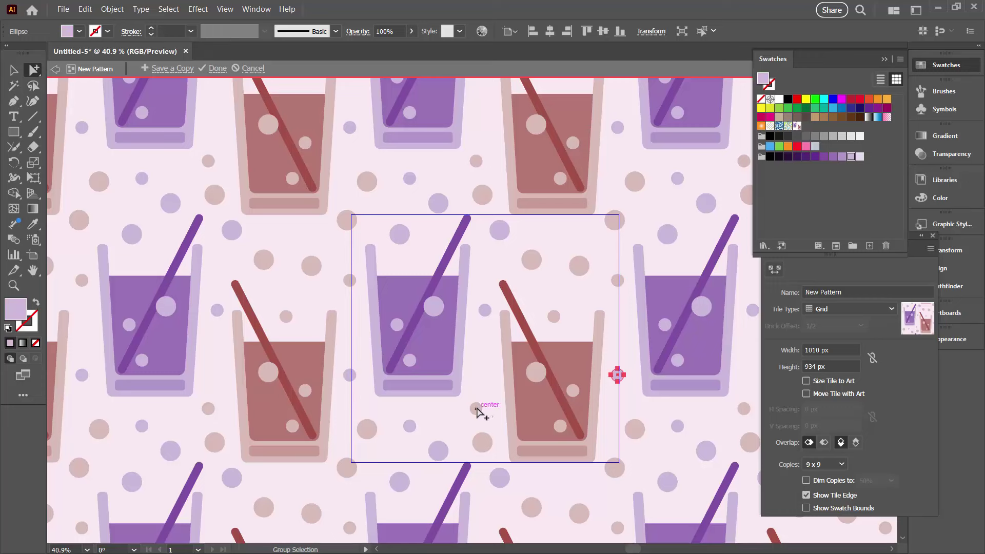
left_click_drag(476, 408, 472, 396)
left_click_drag(484, 311, 485, 344)
Examine the bubble distribution across the whole repeat with the tile edge hidden, and turn the tile edge back on.
left_click(805, 494)
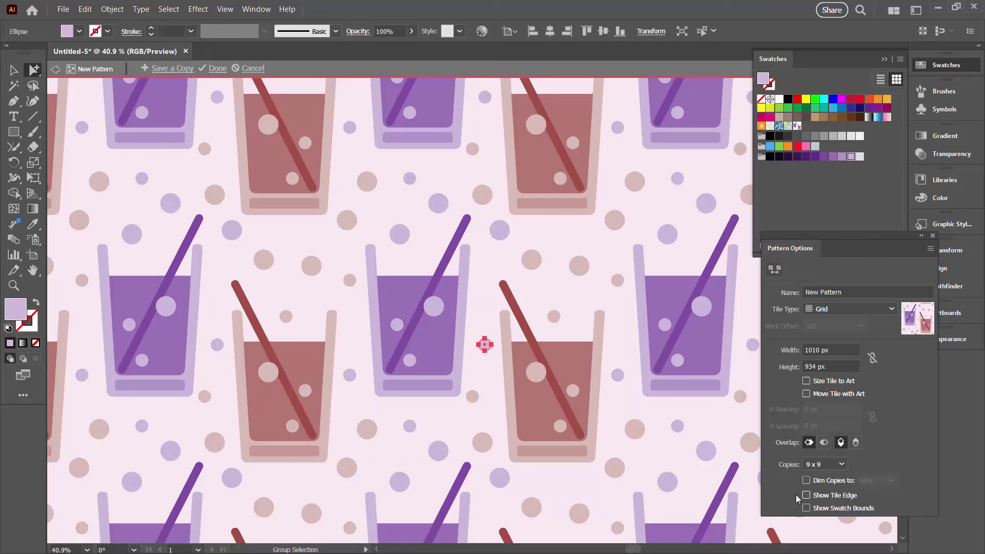
left_click(13, 285)
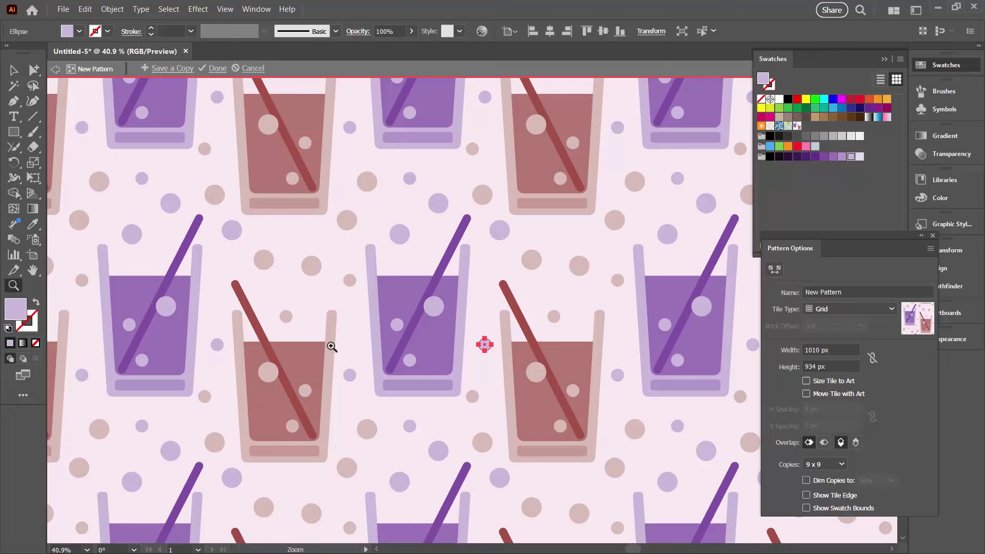
left_click(385, 365, "alt")
left_click(384, 364, "alt")
left_click(361, 365, "alt")
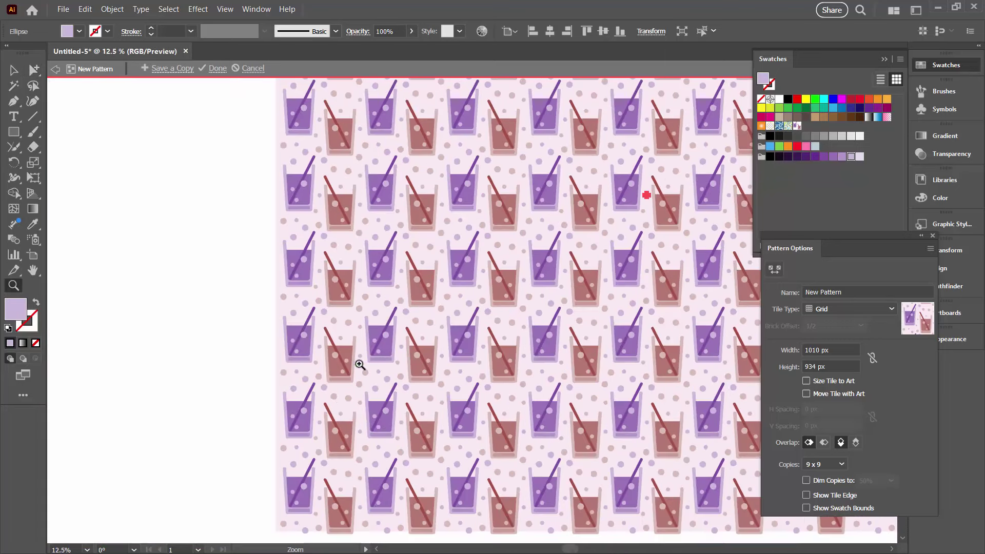
left_click_drag(487, 354, 362, 345)
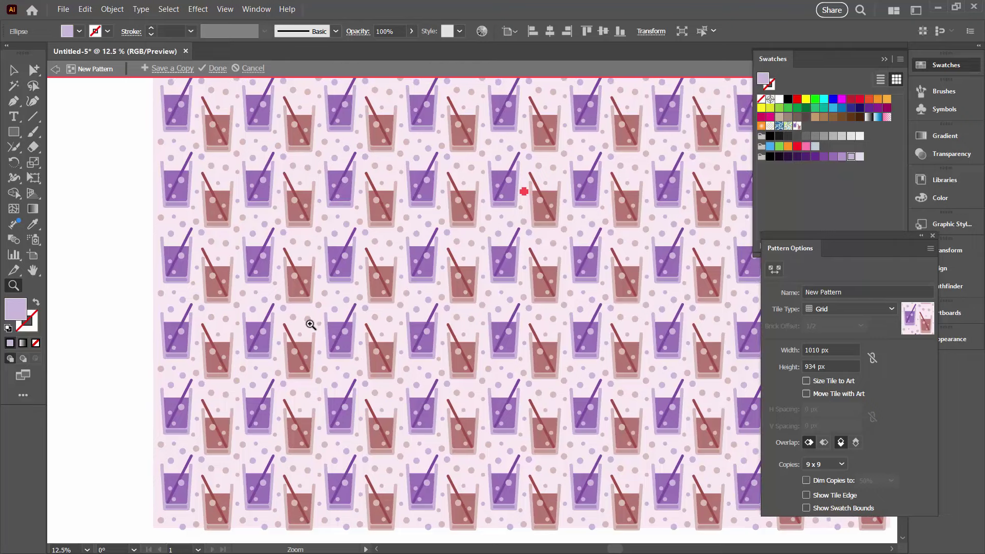
left_click(807, 495)
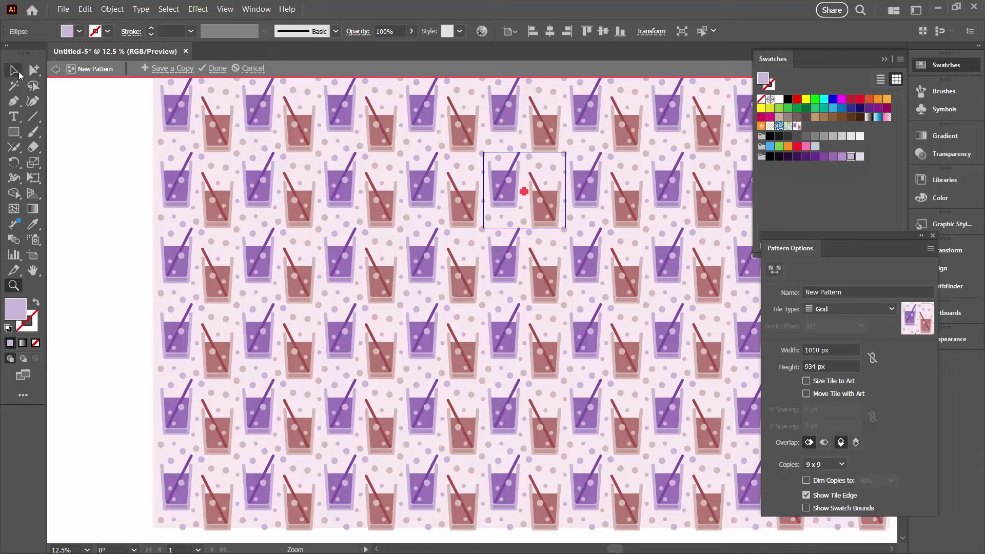
Swap the large purple and reddish bubbles between the two straw tops, and finish editing the pattern.
left_click(34, 69)
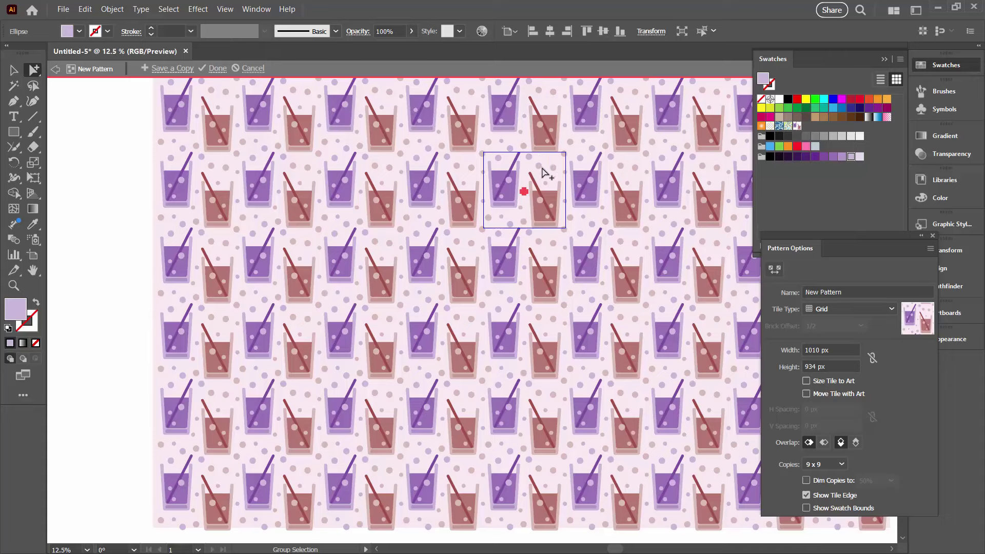
left_click_drag(529, 157, 541, 165)
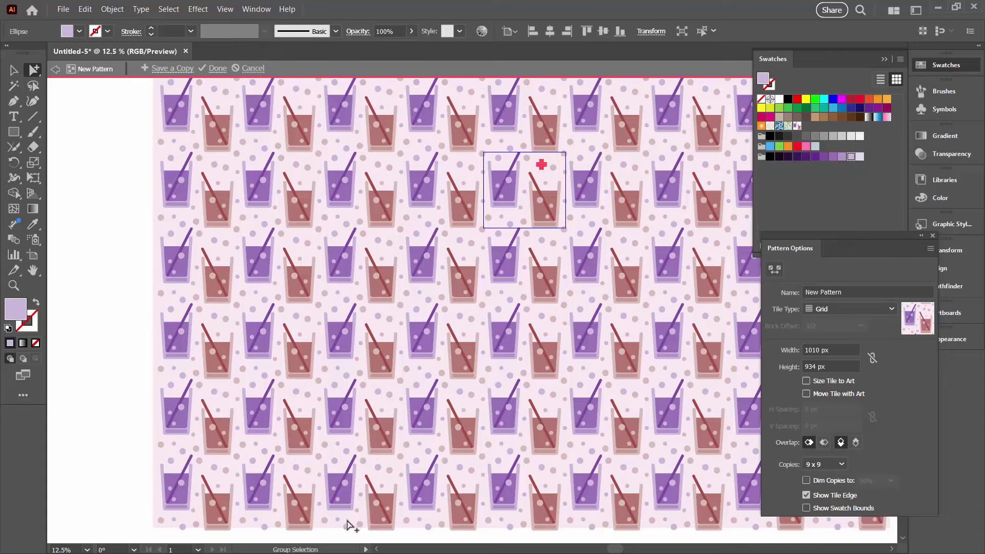
left_click(217, 69)
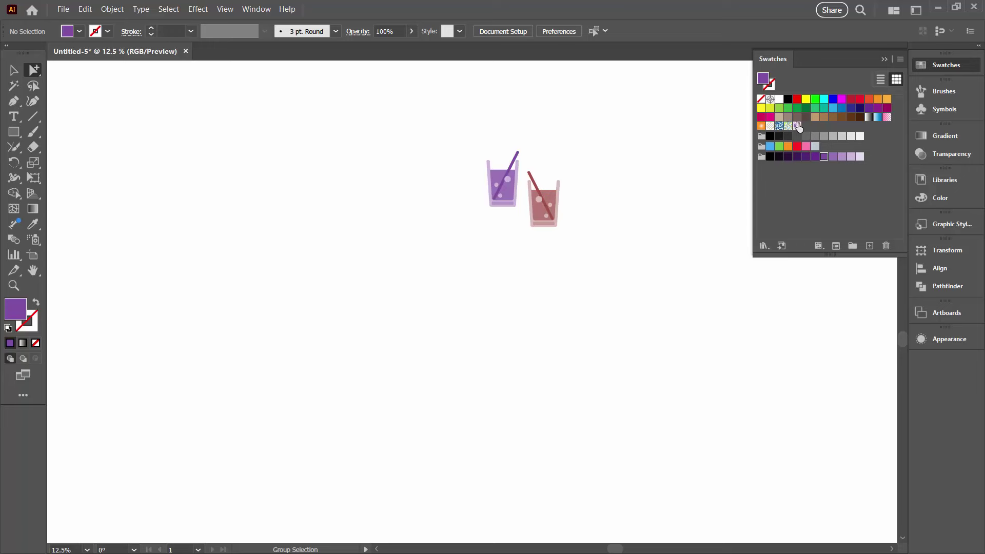
Duplicate the drinks pattern swatch and open the duplicate for editing.
left_click_drag(798, 126, 870, 246)
double_click(805, 126)
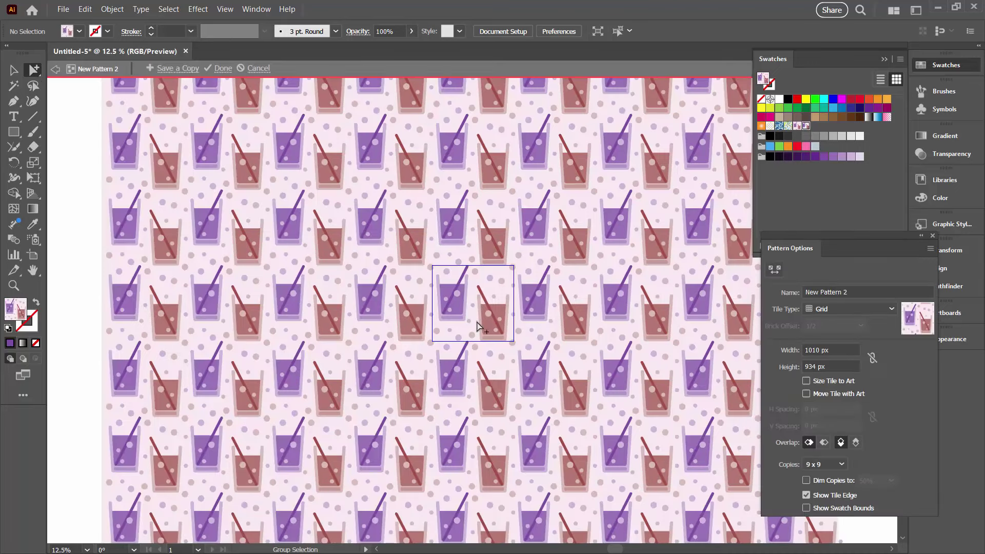
Mirror the whole red glass with its straw, liquid, base and inner bubbles across the vertical axis, and finish editing the pattern.
key("z")
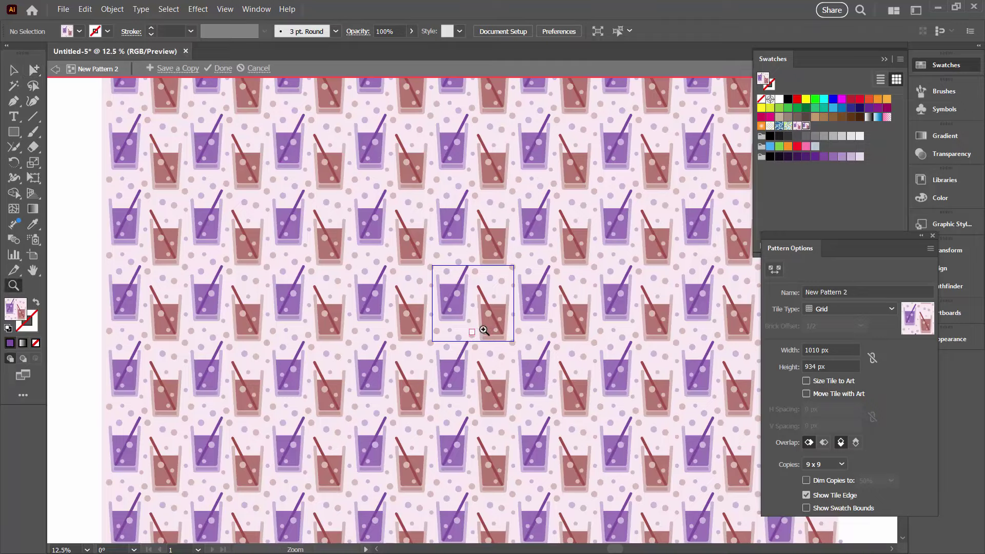
left_click(480, 307)
left_click(34, 70)
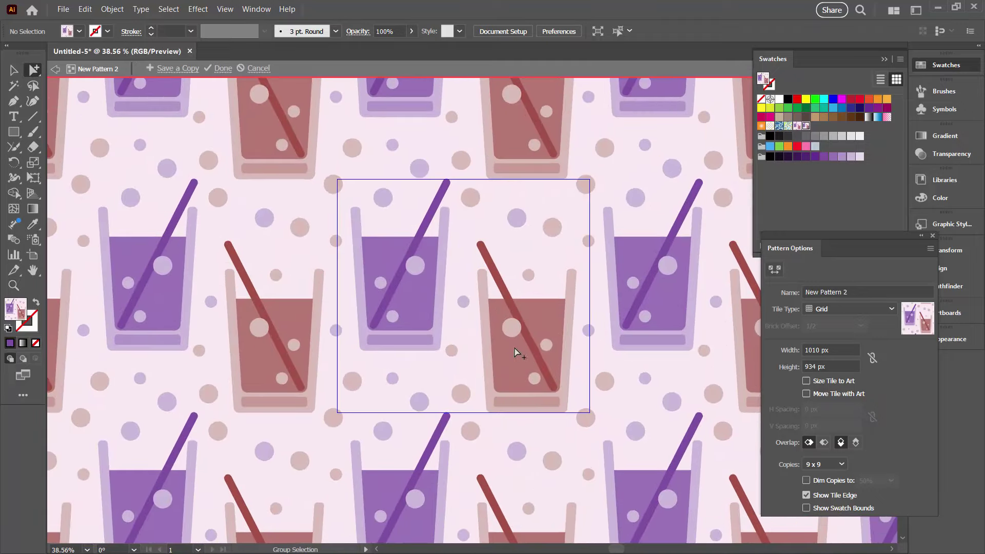
left_click_drag(34, 70, 75, 78)
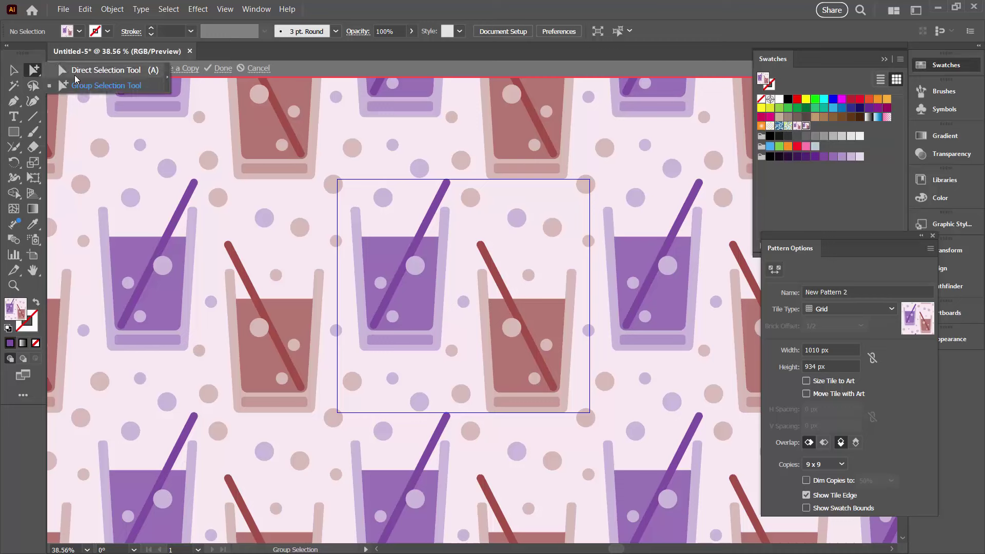
left_click(486, 326)
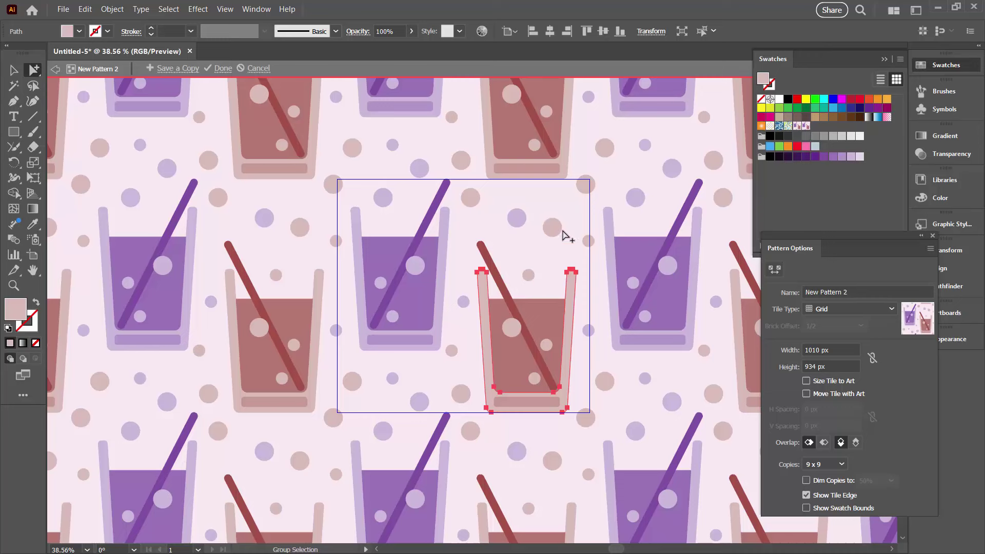
left_click(508, 345, "shift")
left_click(511, 329, "shift")
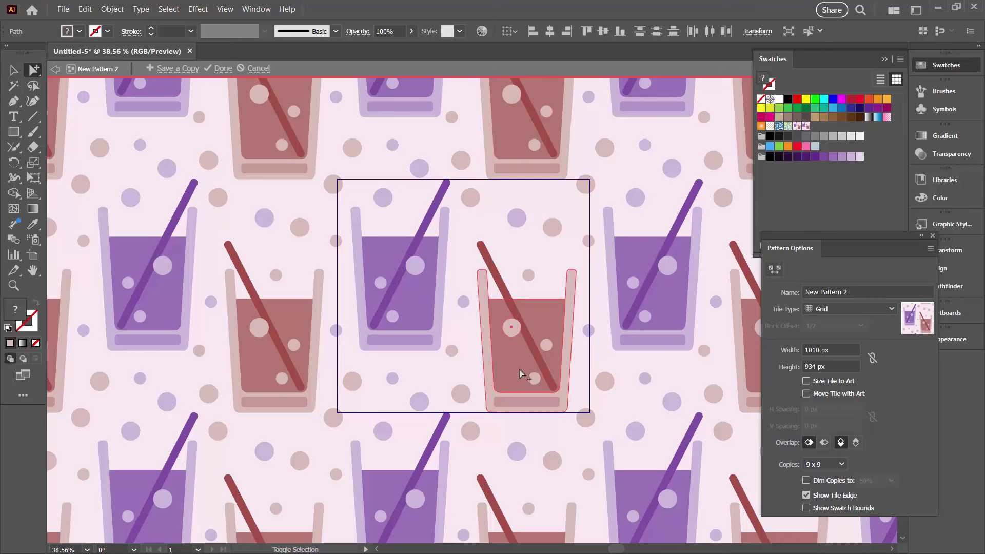
left_click(546, 346, "shift")
left_click(537, 352, "shift")
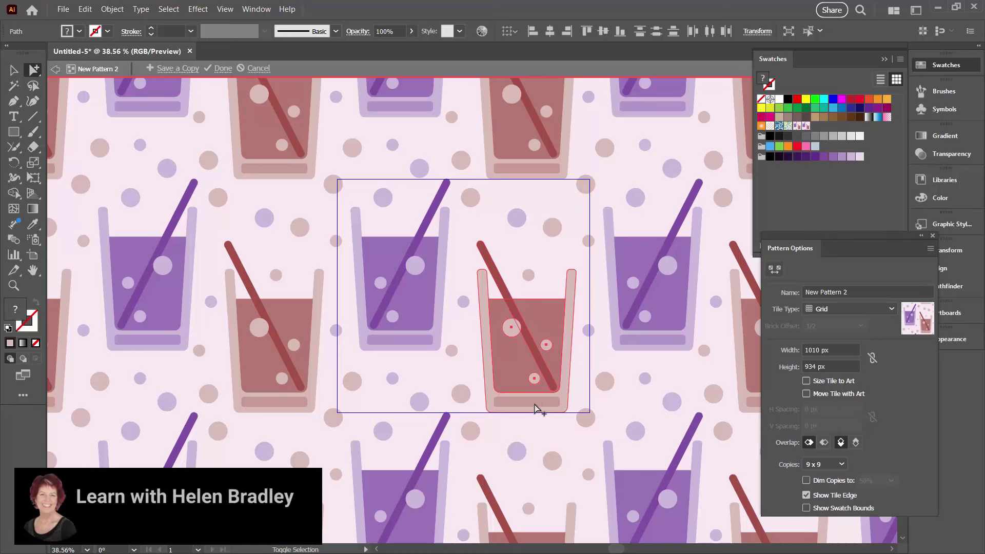
left_click(540, 401, "shift")
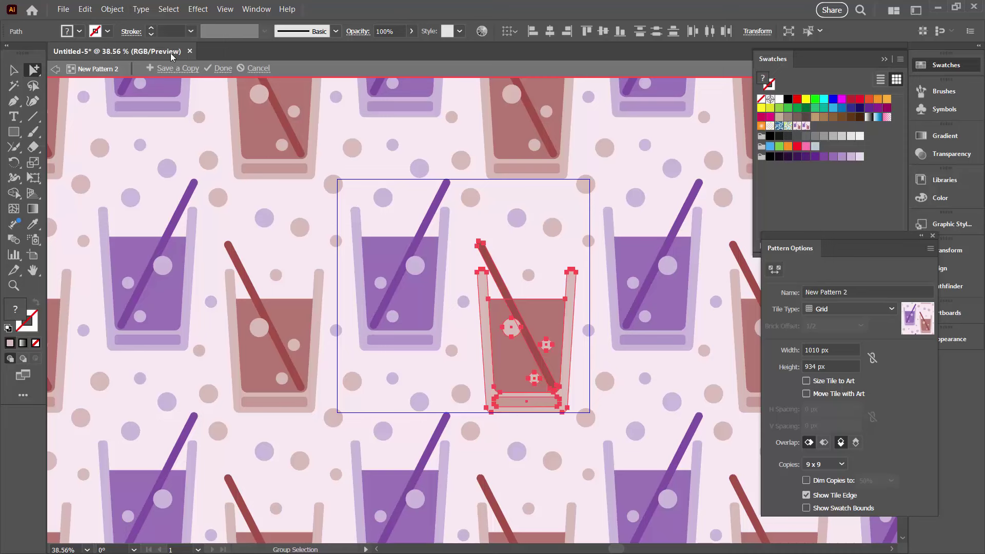
left_click(117, 10)
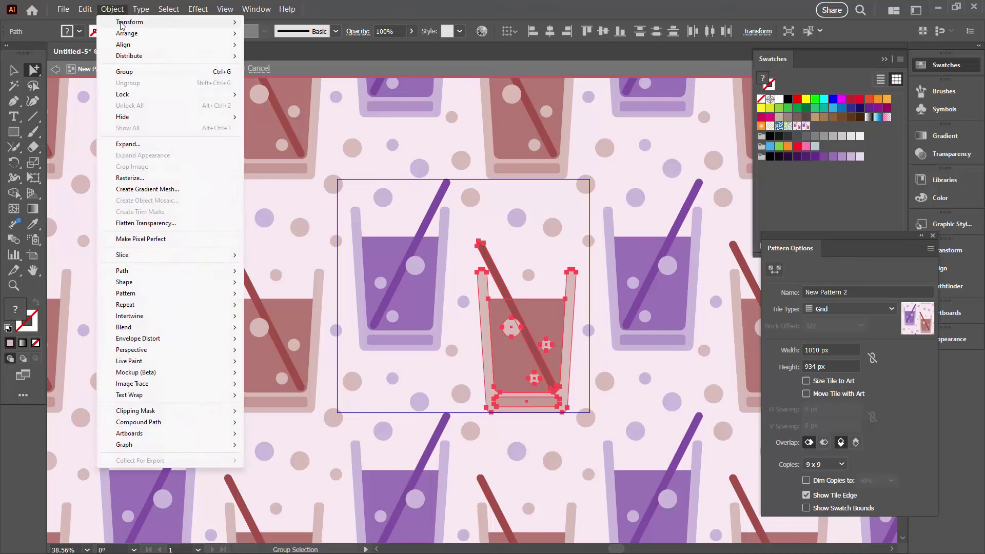
mouse_move(129, 22)
left_click(270, 61)
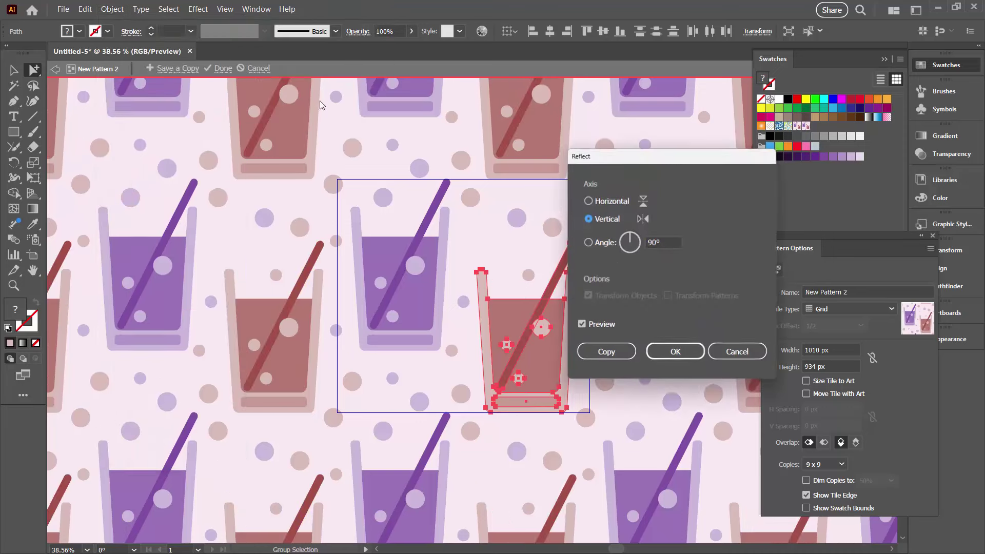
left_click_drag(610, 161, 680, 181)
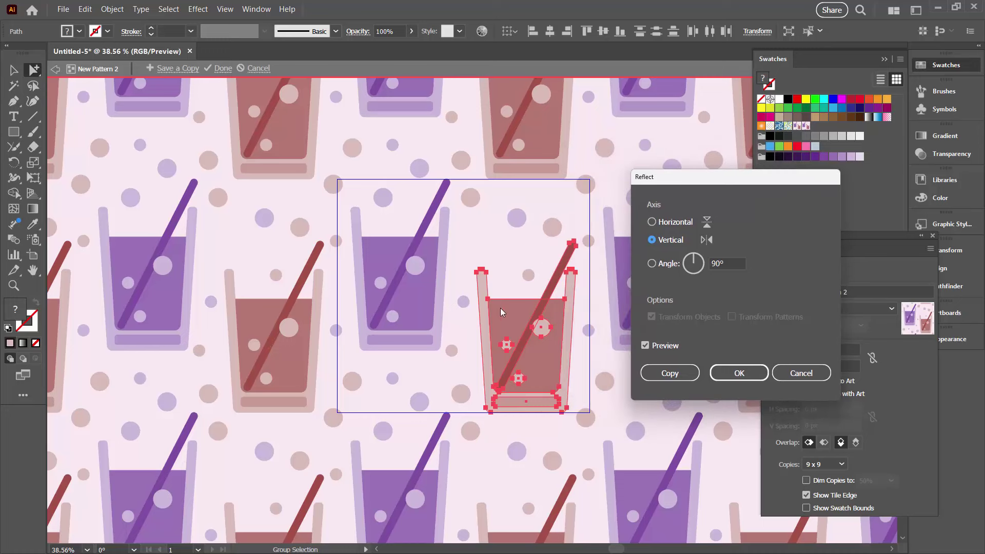
left_click(737, 377)
left_click(641, 413)
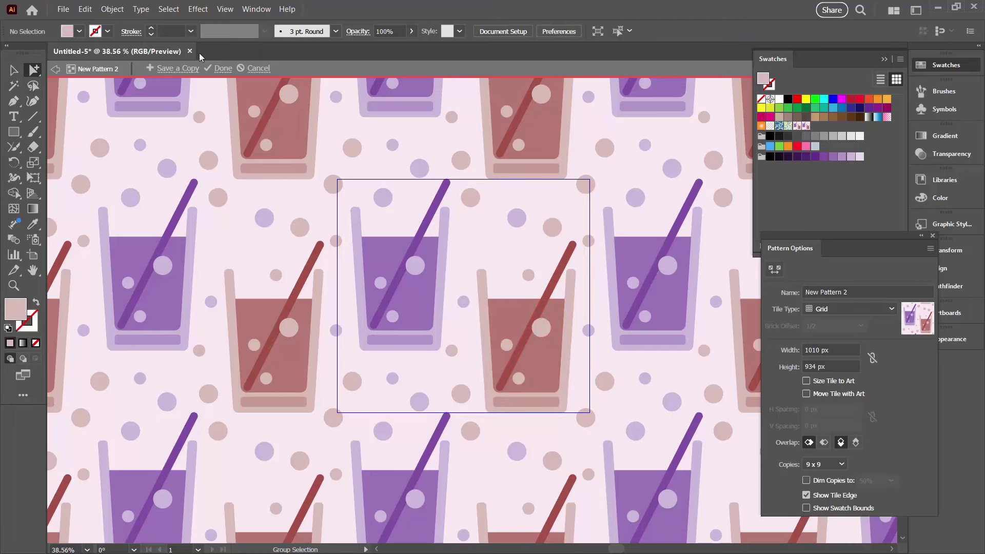
left_click(221, 69)
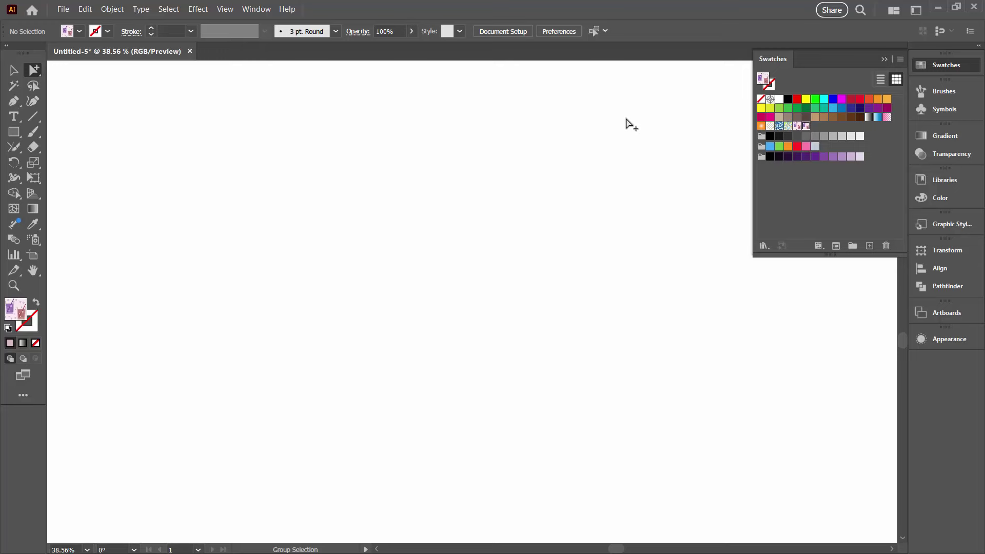
Show the artboards again and move the two original glasses off the artboard to the empty area beside it.
left_click(227, 10)
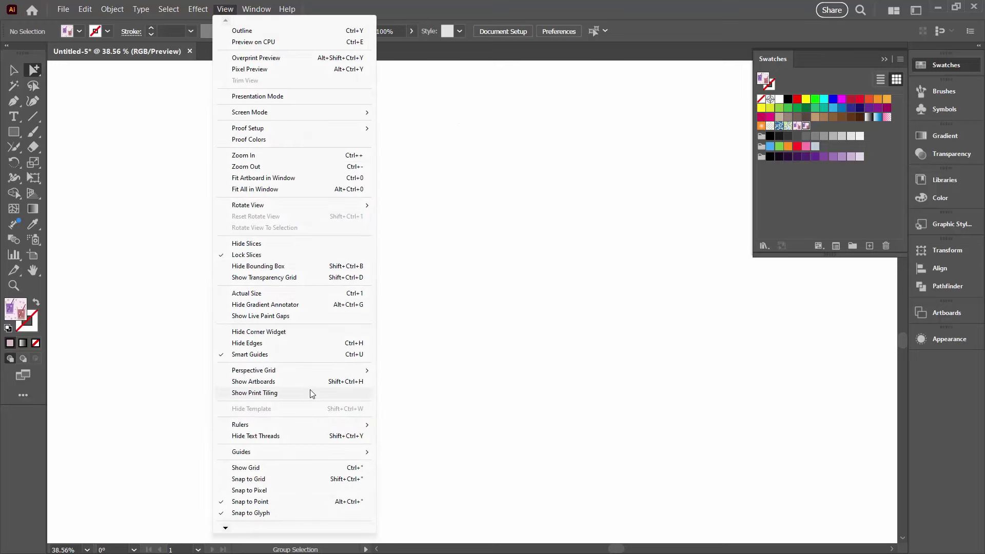
left_click(307, 381)
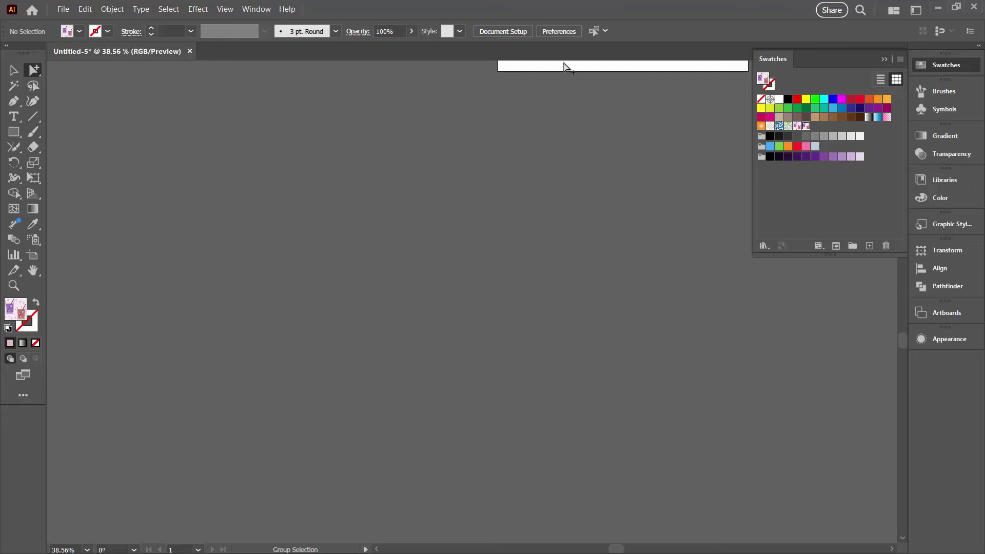
left_click_drag(565, 65, 319, 413)
key("v")
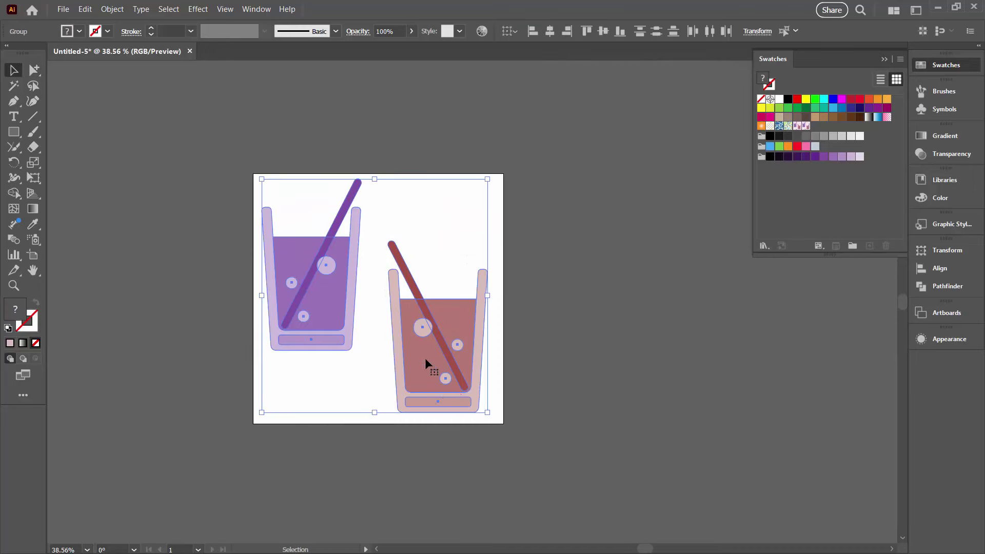
left_click_drag(428, 362, 734, 382)
Draw a 1000 x 1000 px square filled with the mirrored drinks pattern and centre it on the artboard.
key("m")
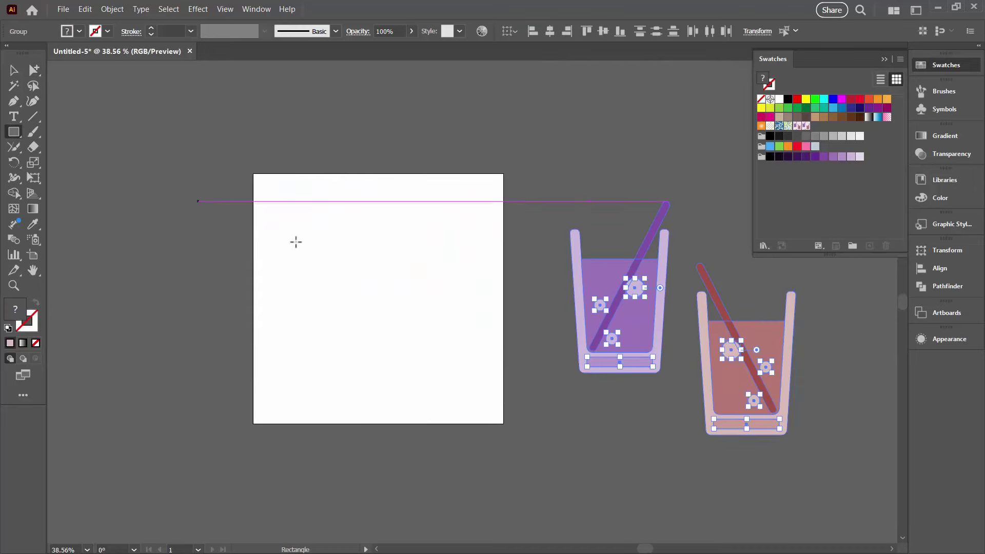
left_click(367, 277)
type("1000")
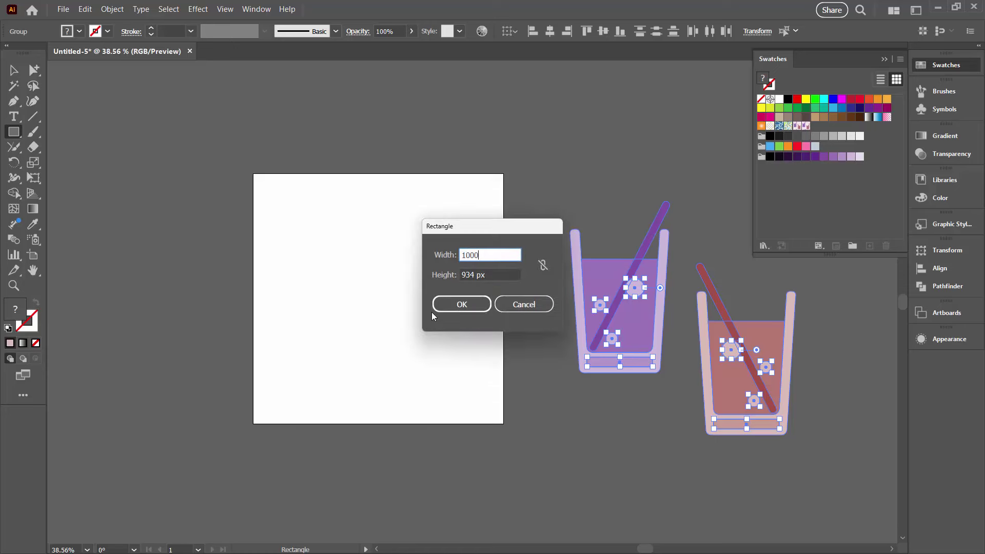
key("Tab")
type("10")
left_click(462, 305)
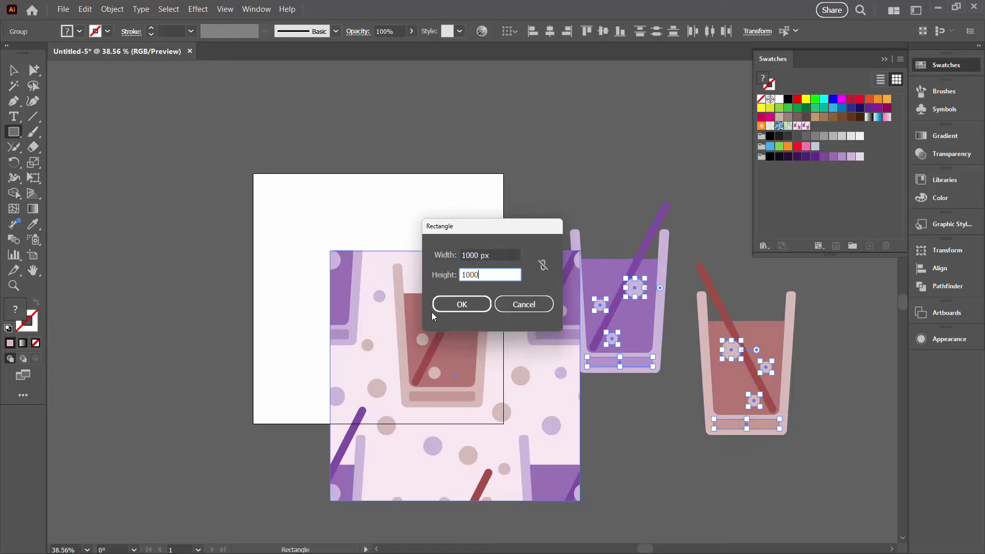
left_click(549, 31)
left_click(603, 31)
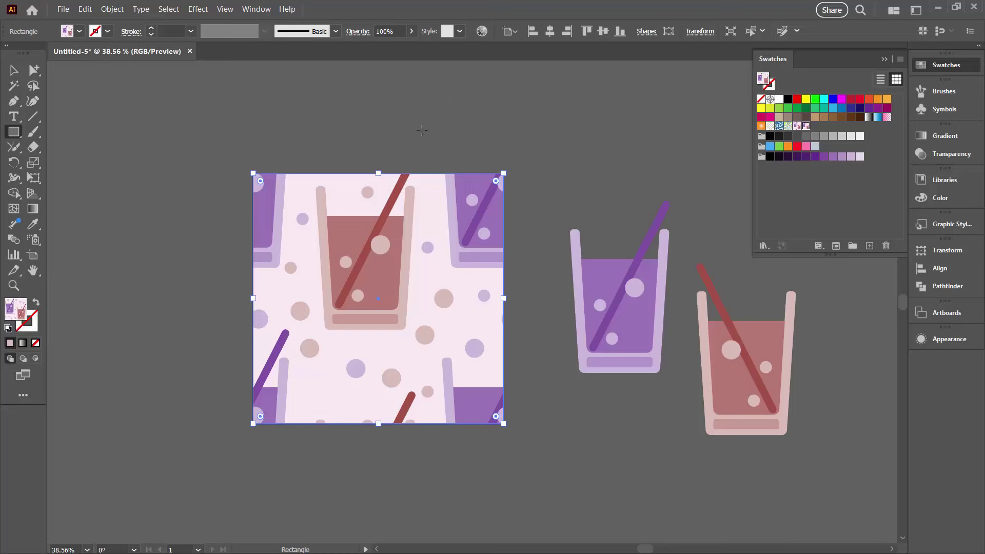
Scale only the pattern fill inside the square uniformly to 34%, with object transformation turned off.
left_click(112, 9)
mouse_move(123, 23)
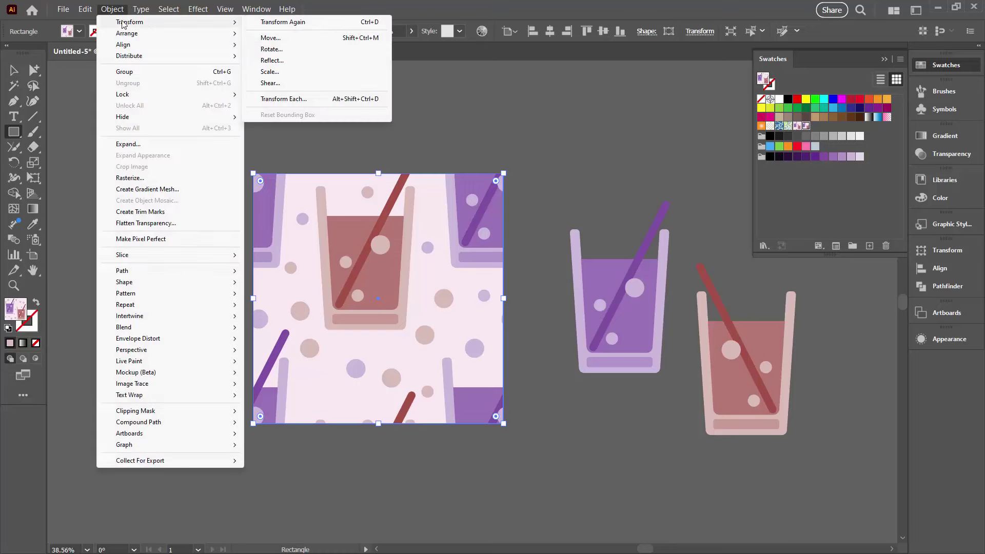
left_click(290, 73)
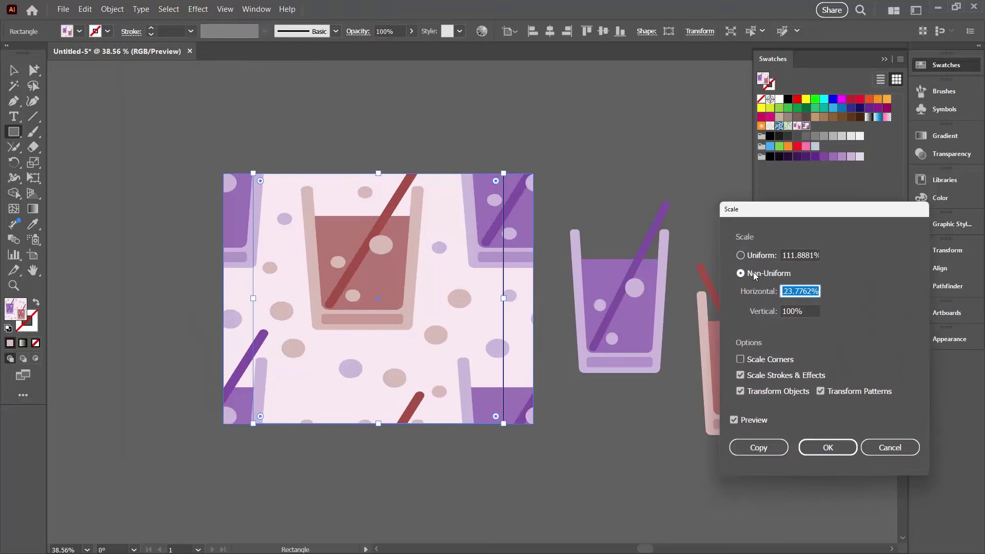
left_click(739, 391)
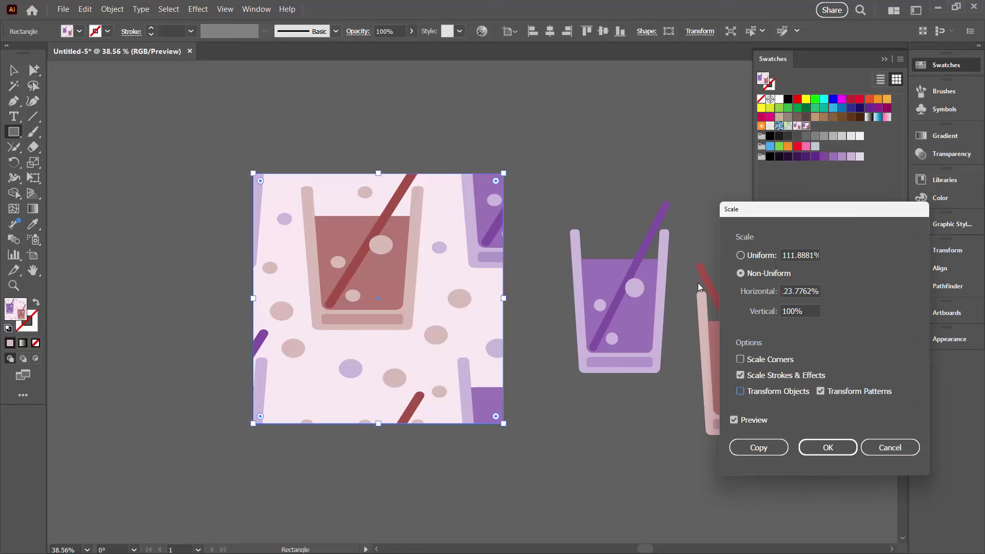
left_click(740, 254)
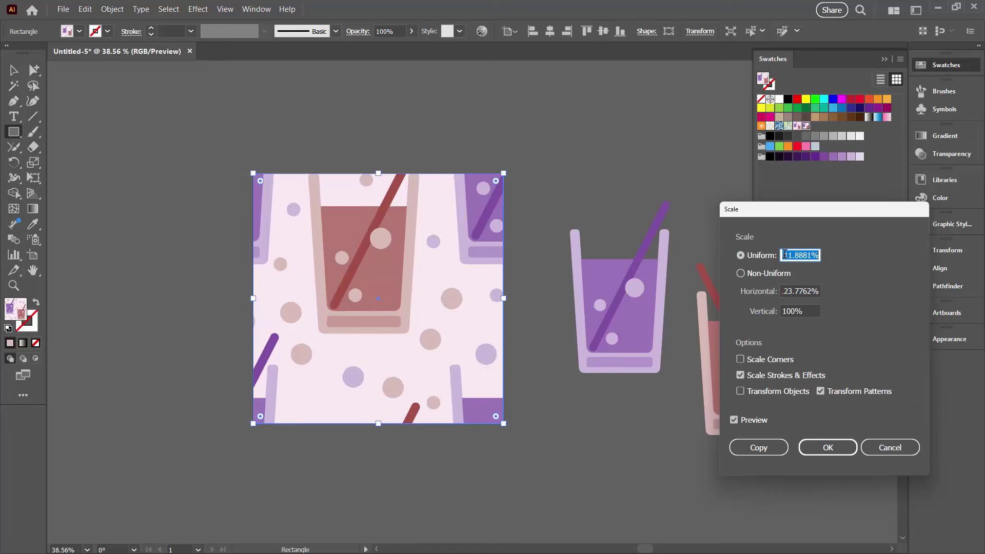
type("34")
key("Tab")
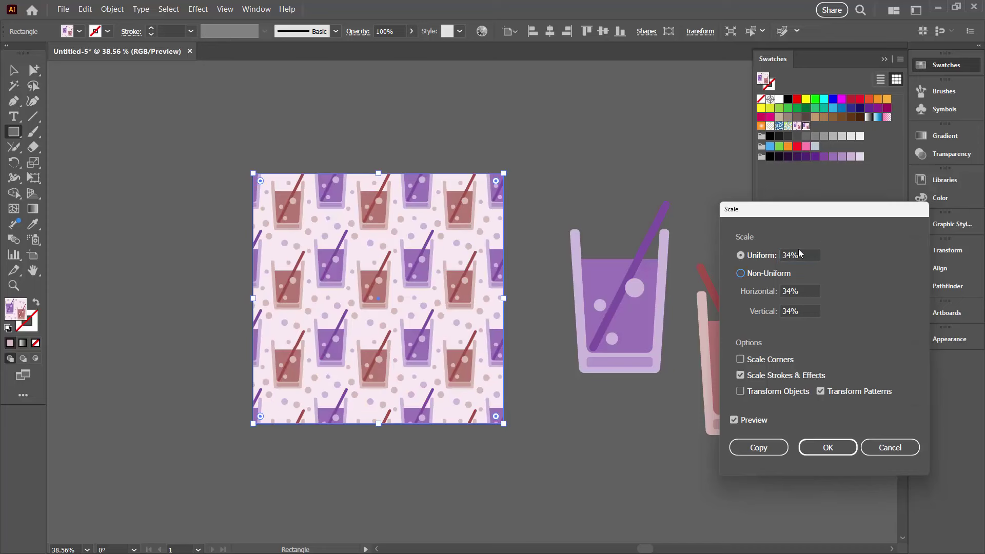
left_click(844, 453)
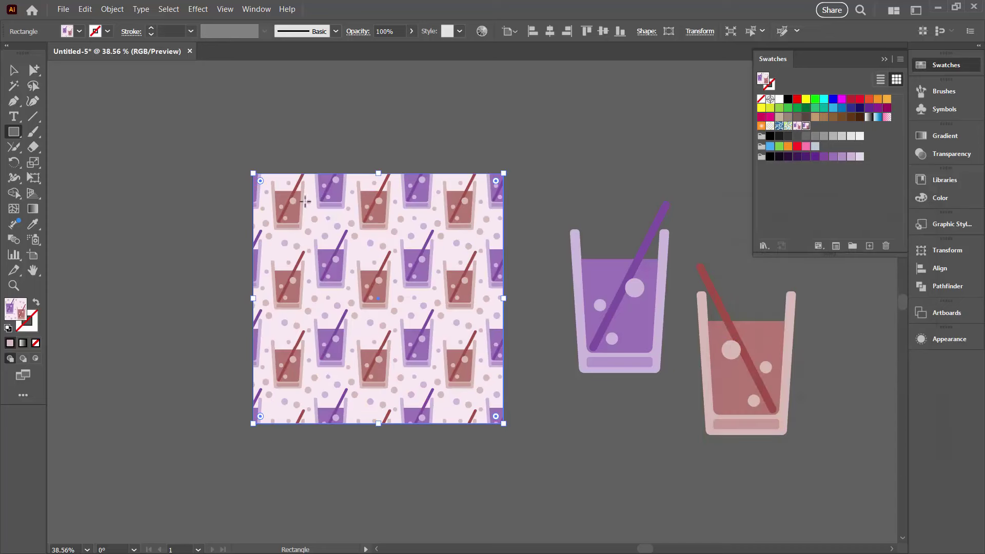
Compare the original and mirrored drinks patterns by applying each swatch to the square in turn, ending on New Pattern 2.
key("ctrl+0")
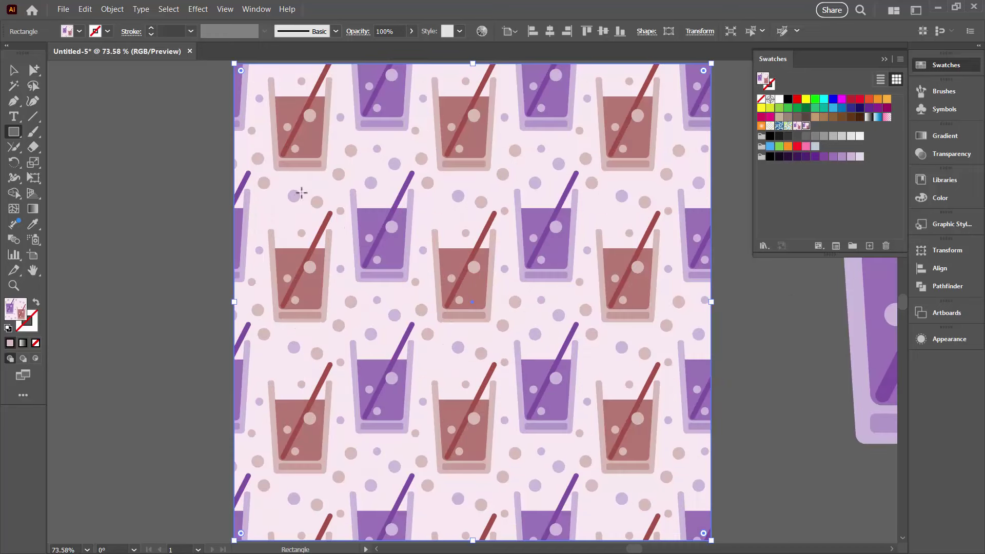
left_click(14, 70)
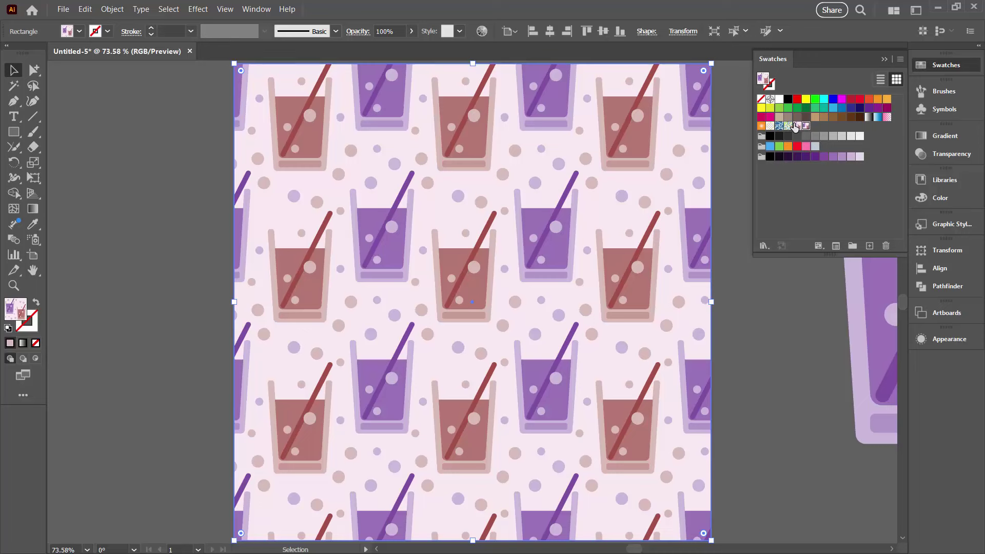
left_click(796, 125)
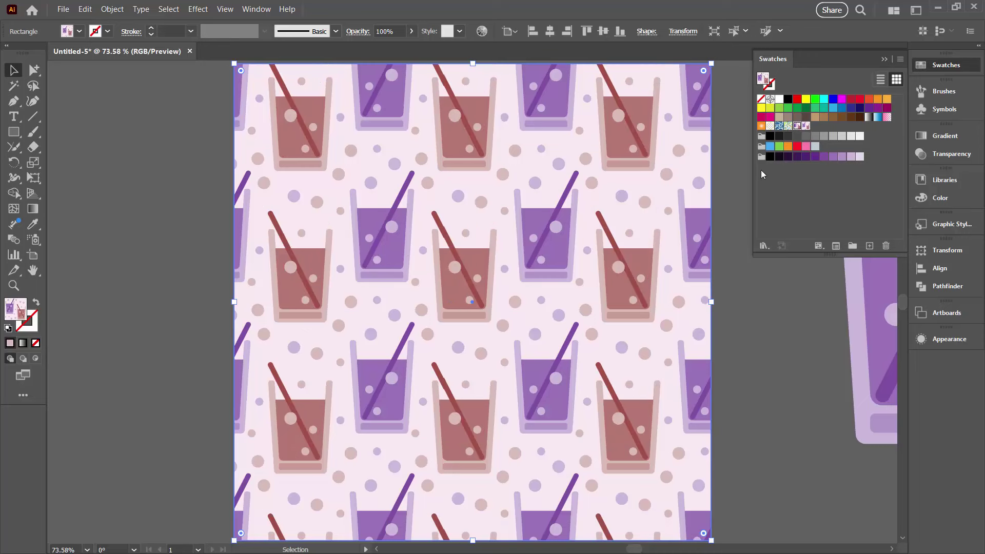
left_click(806, 126)
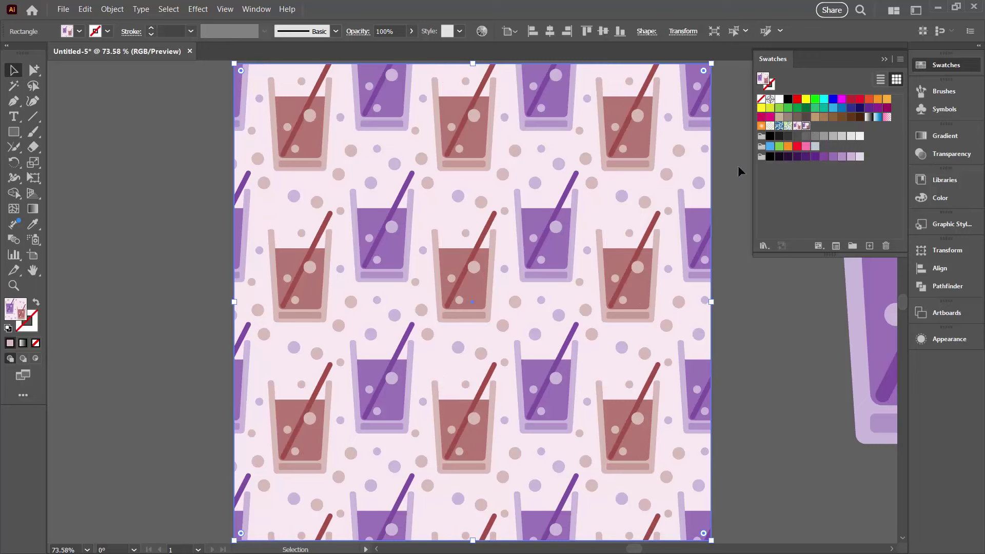
left_click(797, 128)
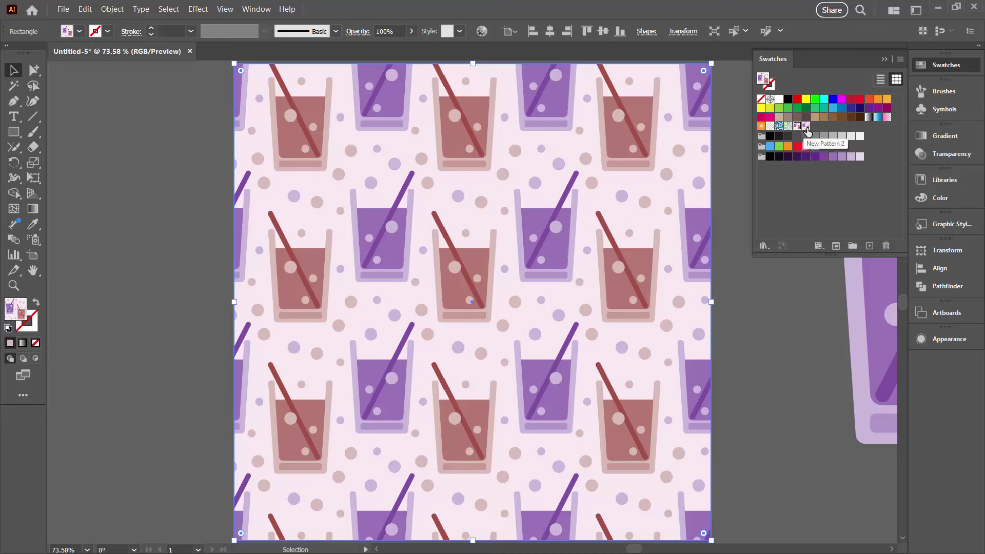
left_click(806, 126)
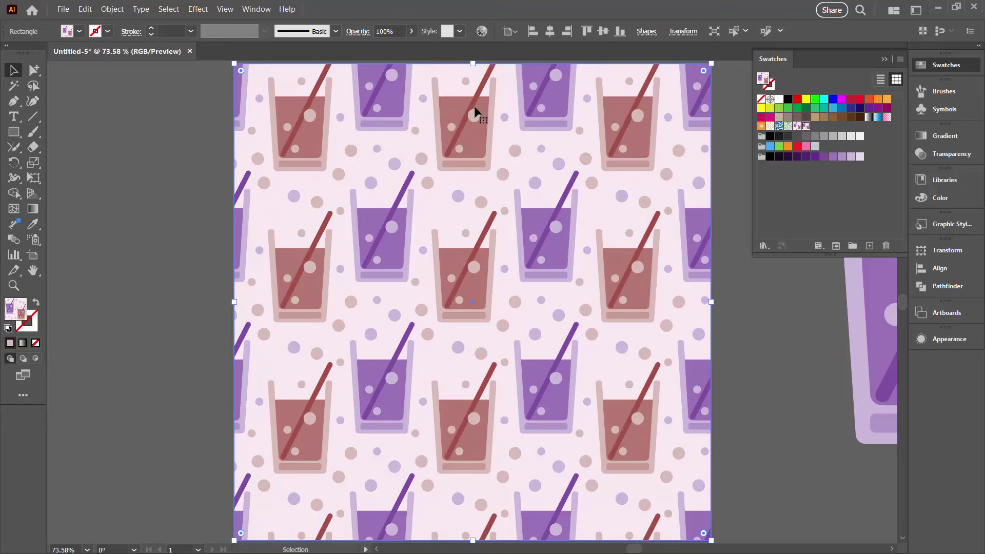
Recolor the square's drinks pattern using the Neutral color library.
left_click_drag(507, 192, 349, 190)
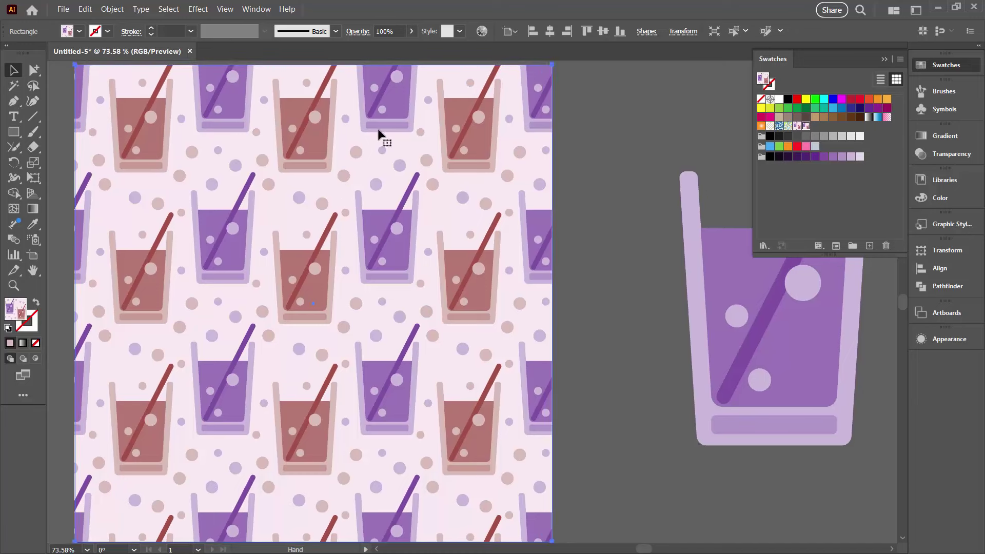
left_click(482, 31)
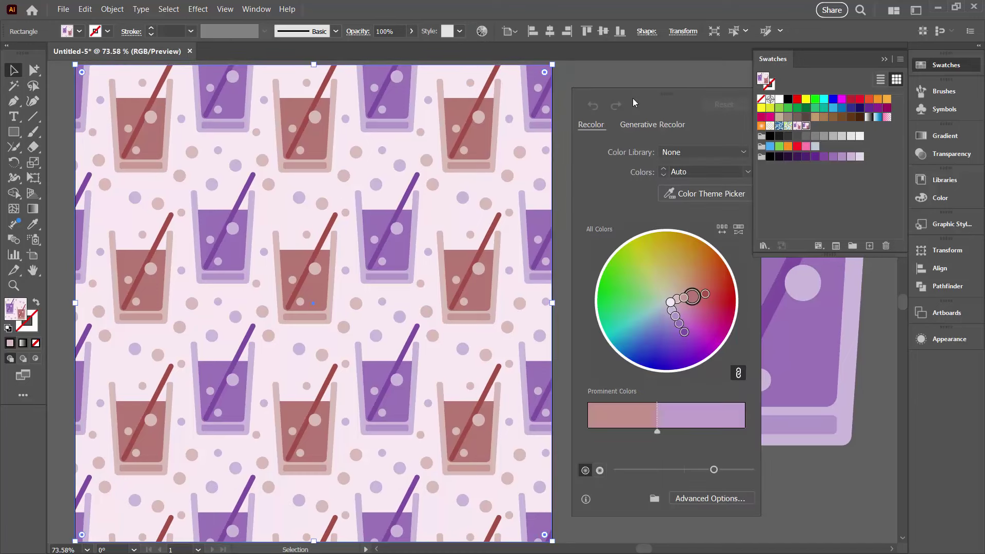
left_click(678, 154)
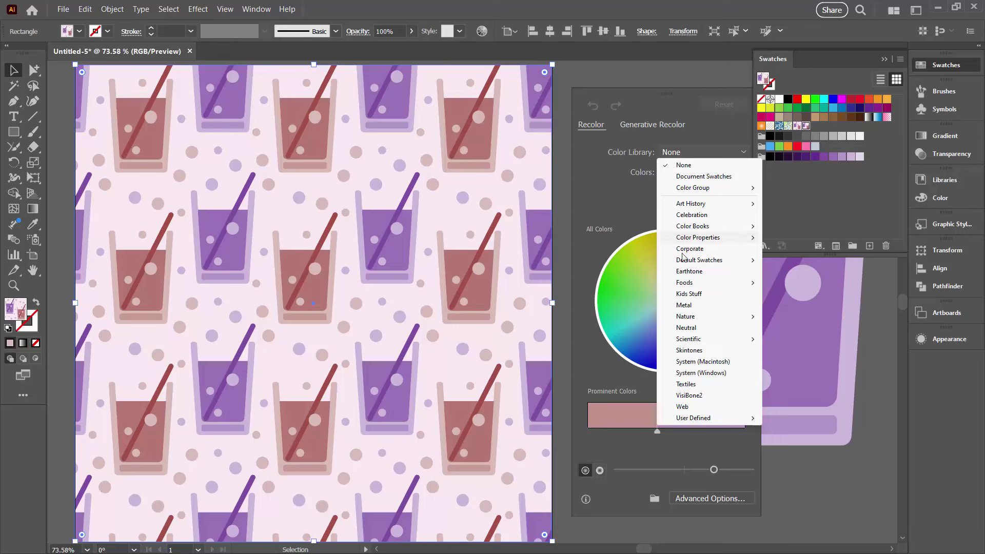
left_click(683, 328)
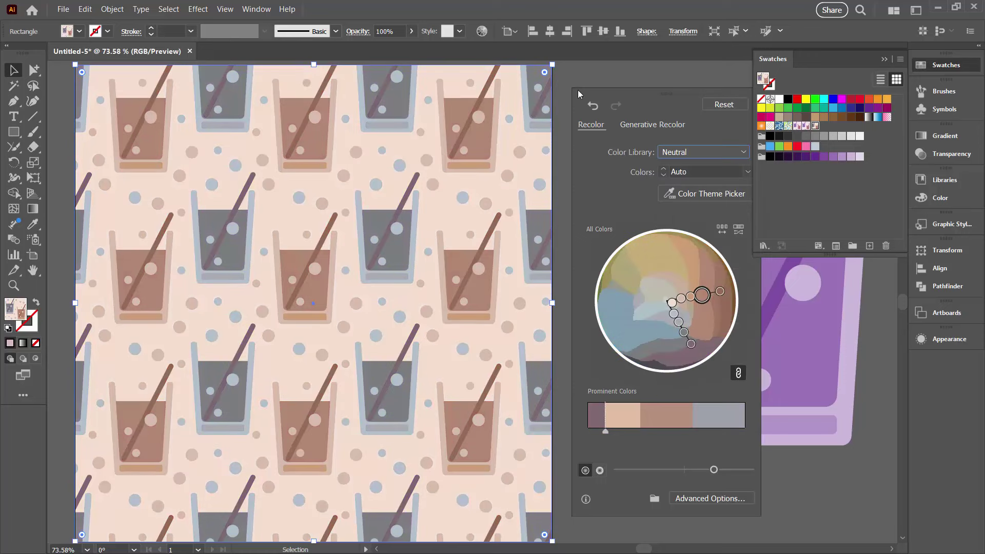
Keep the Neutral recolor and recolor the square's drinks pattern again using the Beach color library from the Nature set.
left_click(561, 119)
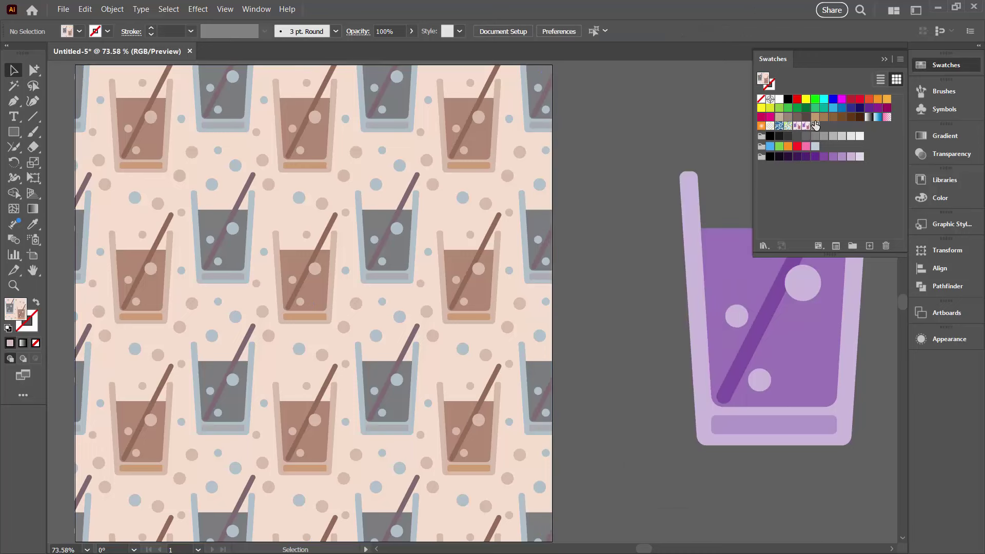
left_click(481, 217)
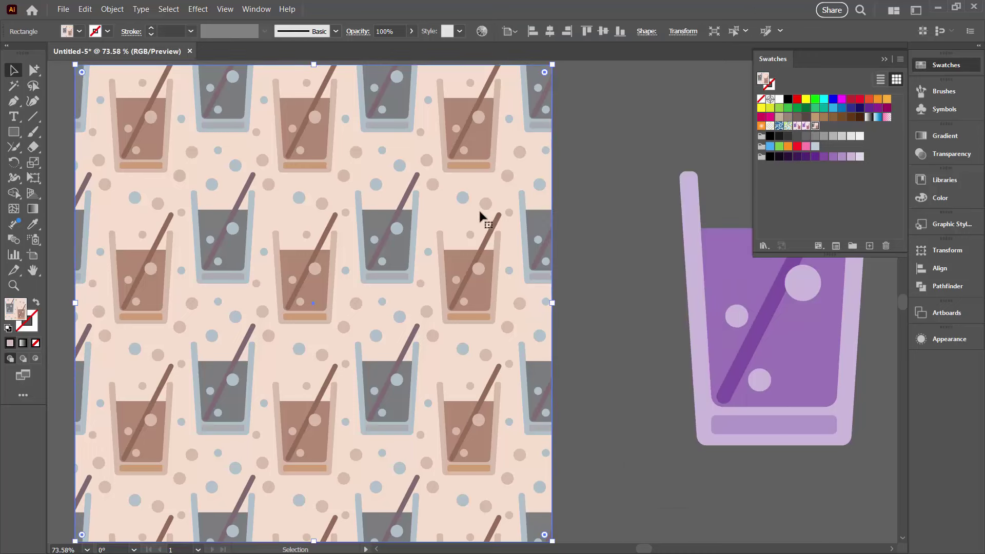
left_click(481, 30)
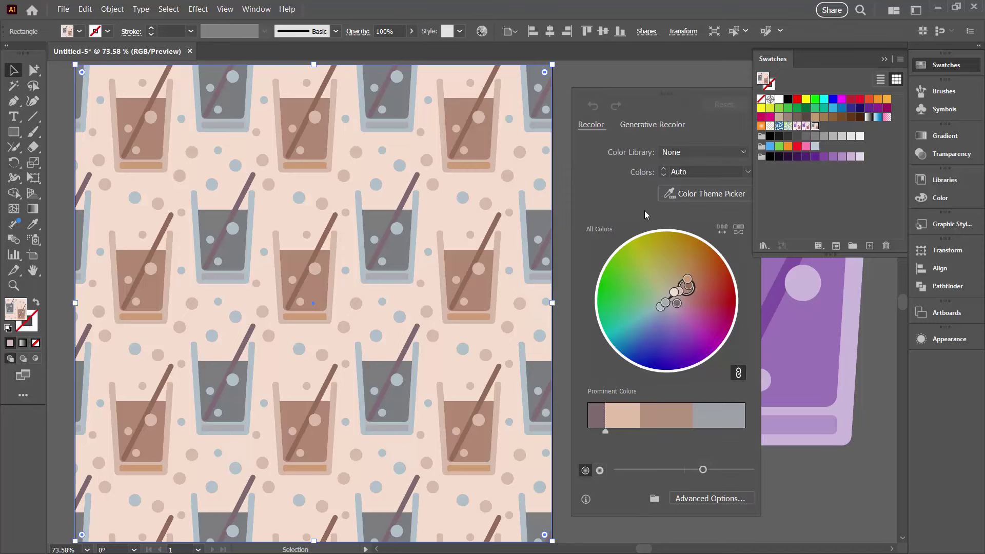
left_click(706, 153)
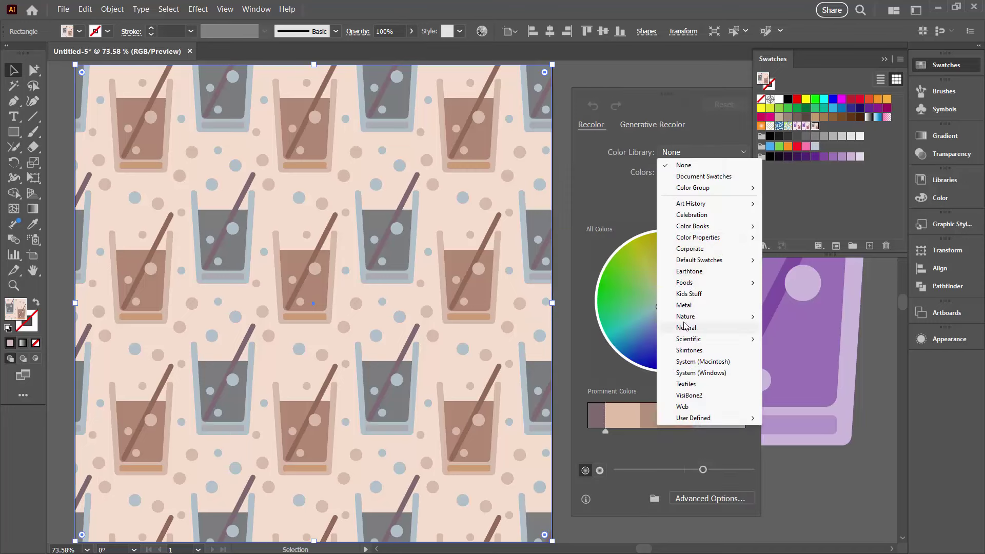
mouse_move(683, 322)
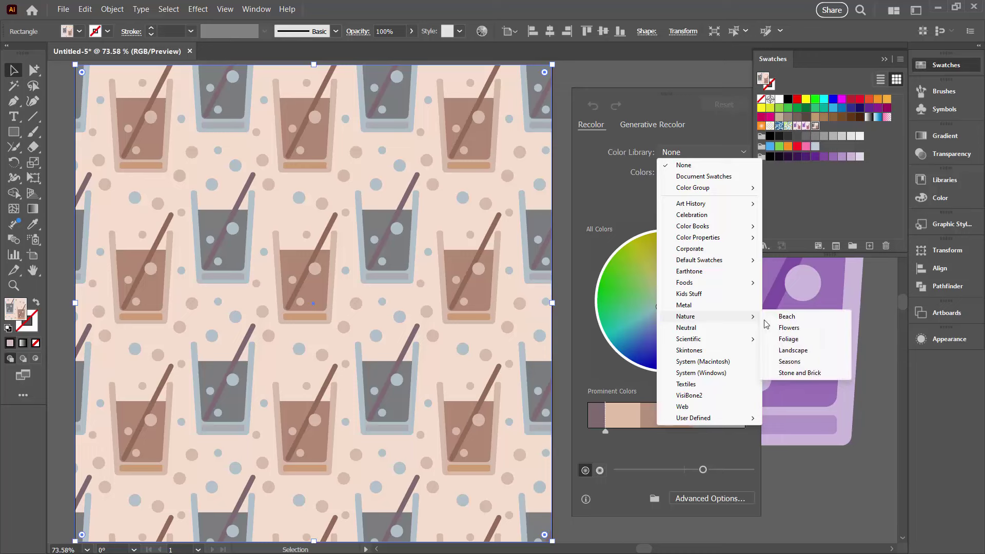
left_click(788, 316)
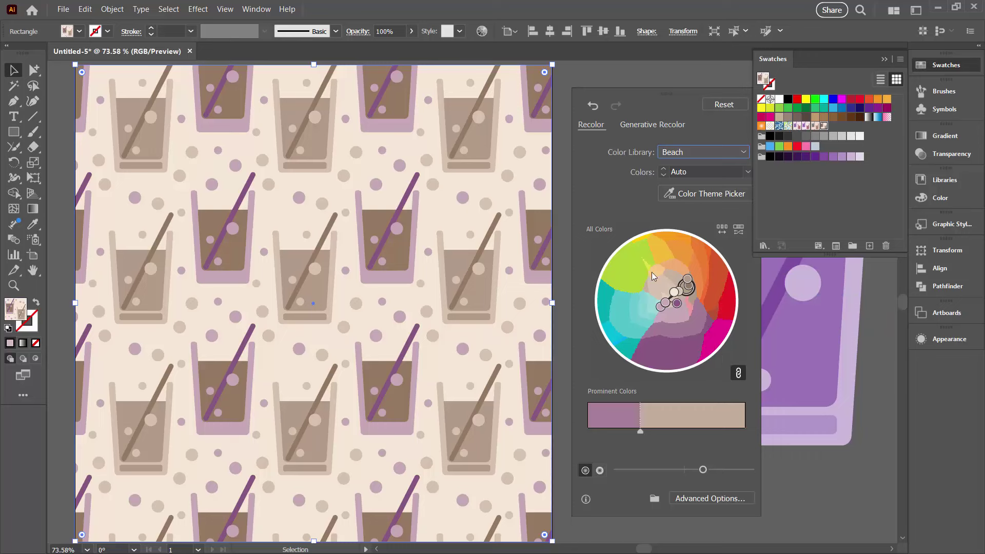
From the Beach swatch library, add the lime-teal-magenta-yellow-orange group and the orange-yellow-lime group to the document swatches.
left_click(763, 246)
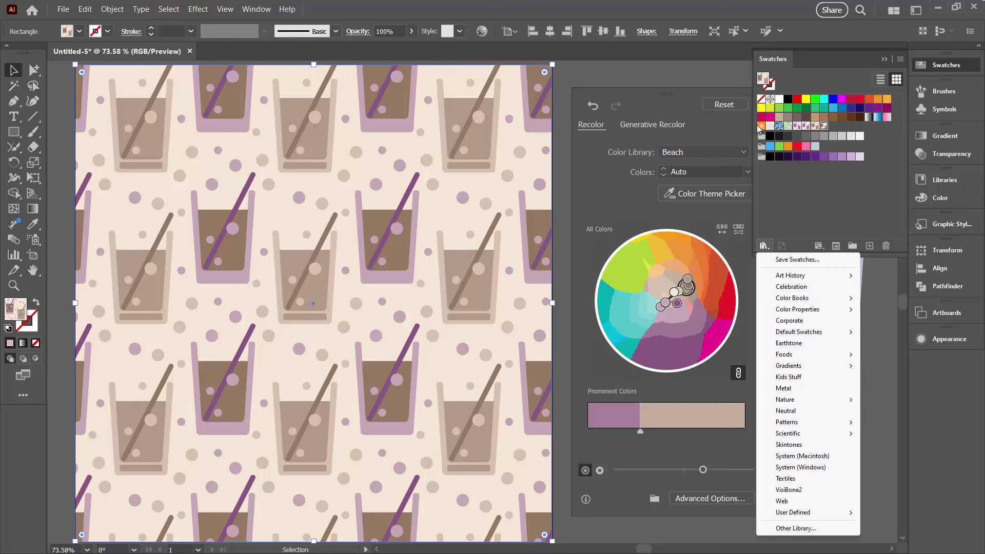
mouse_move(787, 424)
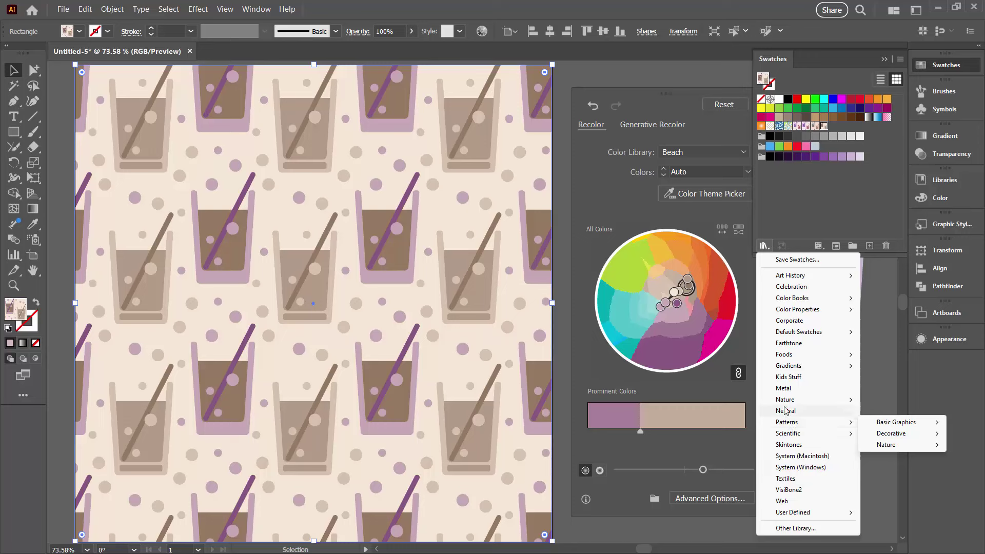
mouse_move(803, 401)
left_click(885, 400)
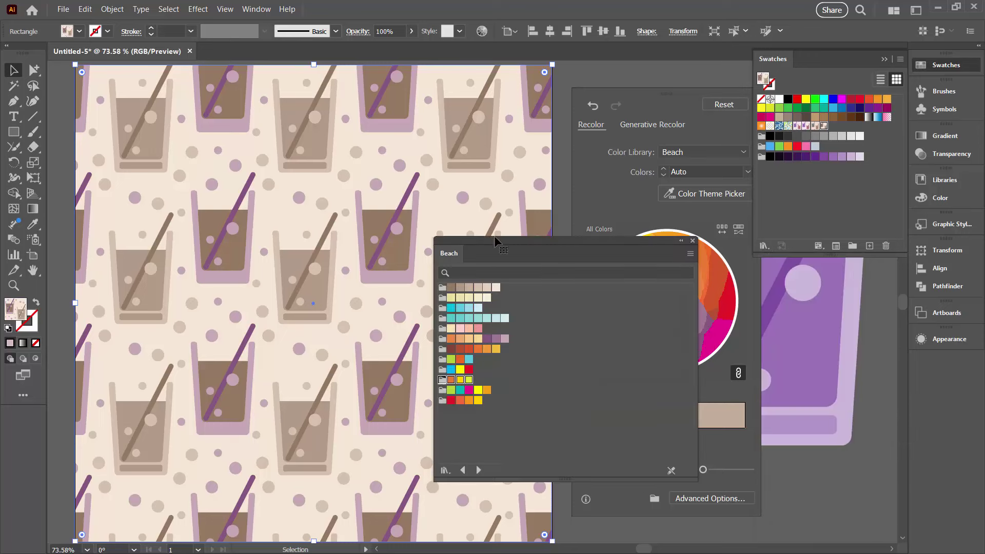
left_click_drag(495, 240, 542, 99)
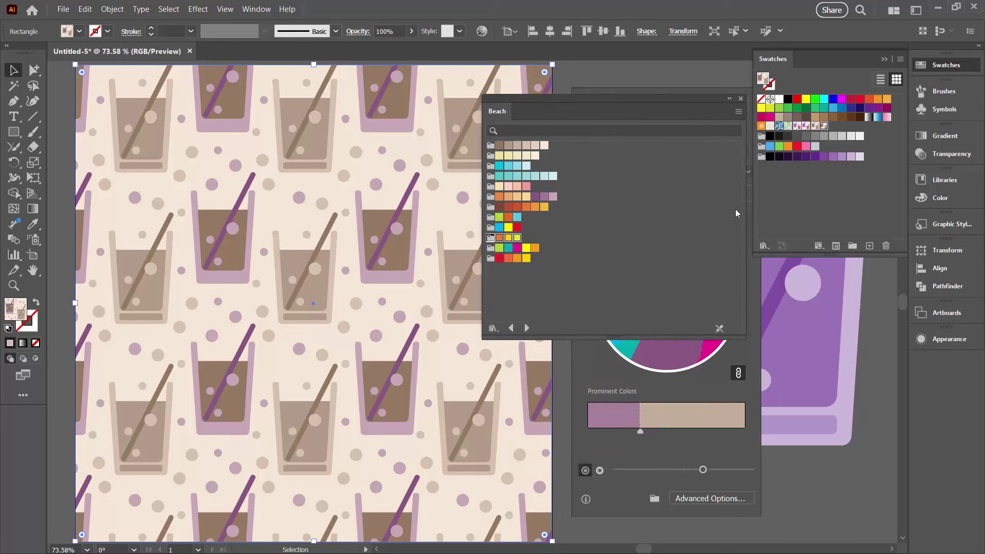
left_click_drag(589, 97, 660, 400)
left_click_drag(600, 164, 575, 72)
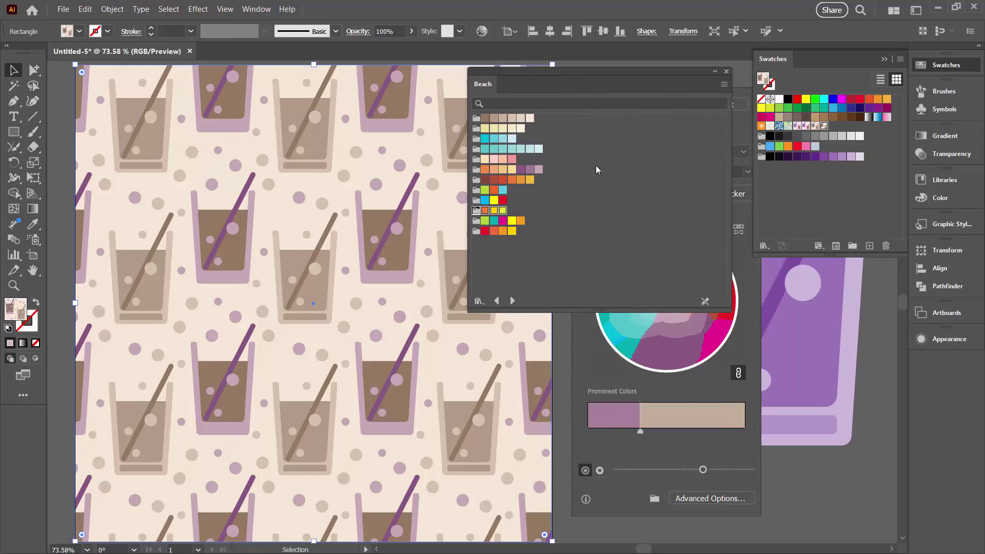
left_click(475, 221)
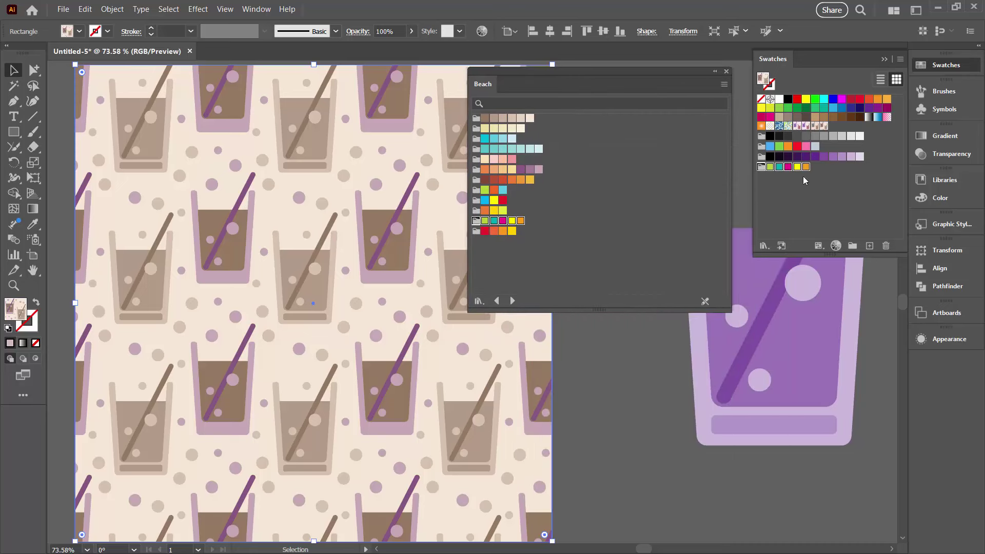
left_click(484, 212)
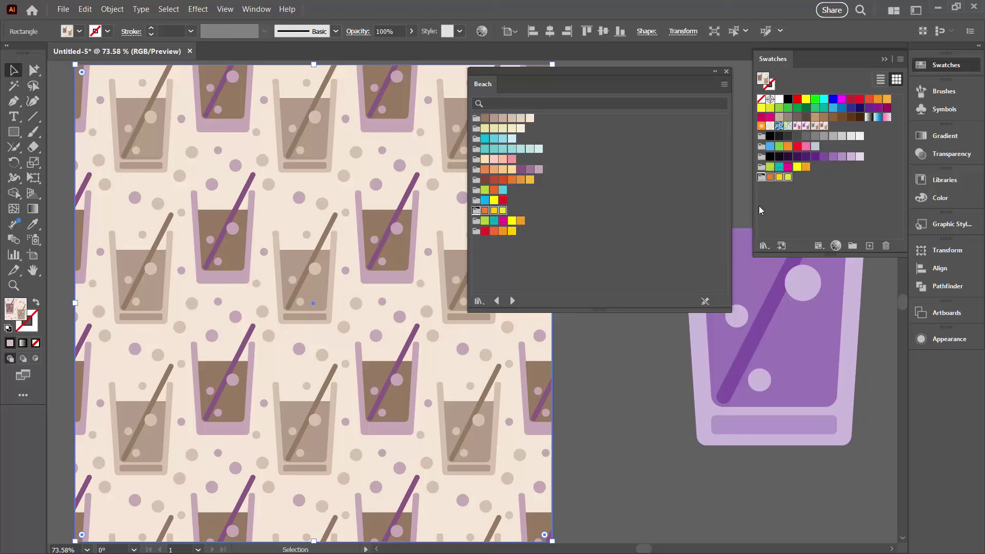
left_click(726, 71)
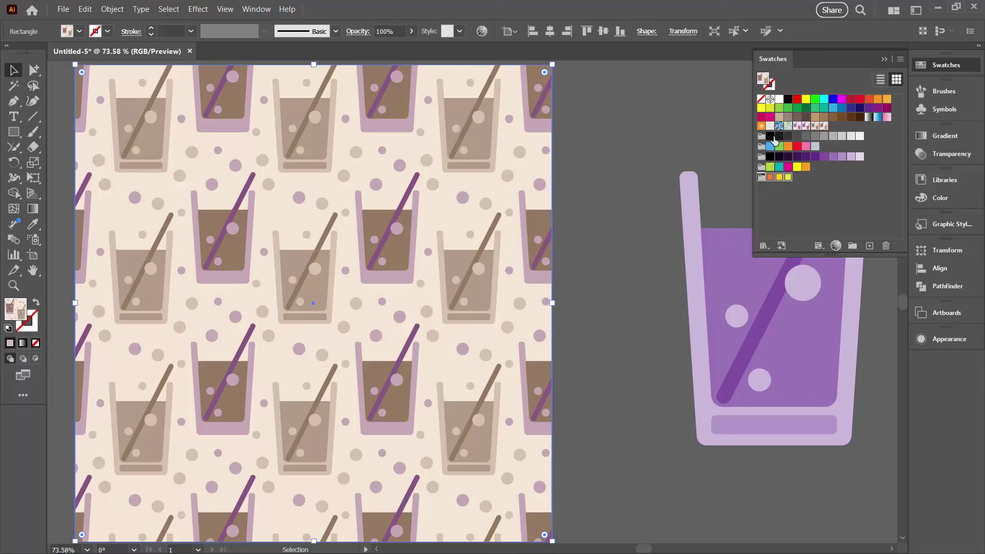
Move the orange, yellow and lime swatches of the newly added three-color group into the lime-teal-magenta group above it.
left_click(770, 177)
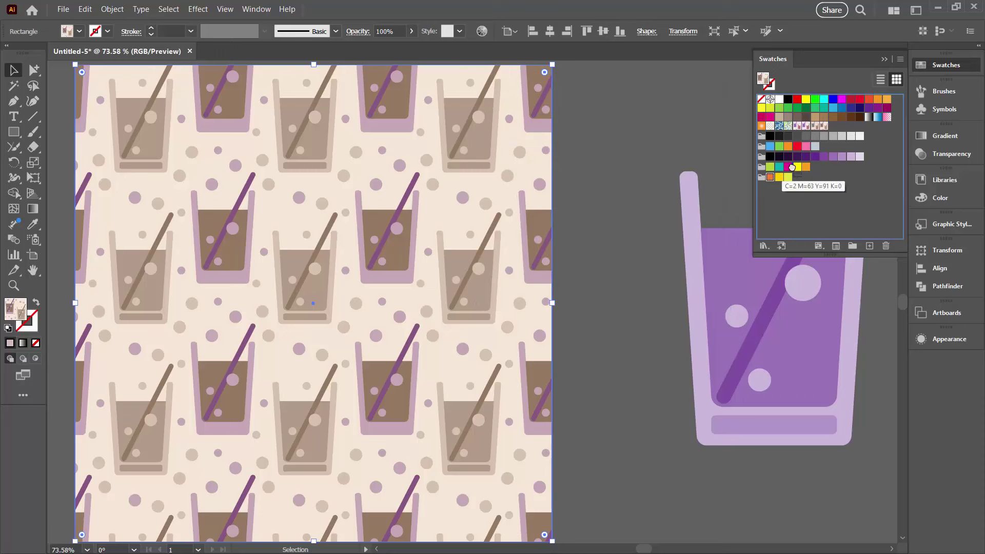
mouse_move(807, 165)
left_mouse_down()
mouse_move(790, 172)
mouse_move(800, 168)
left_mouse_up()
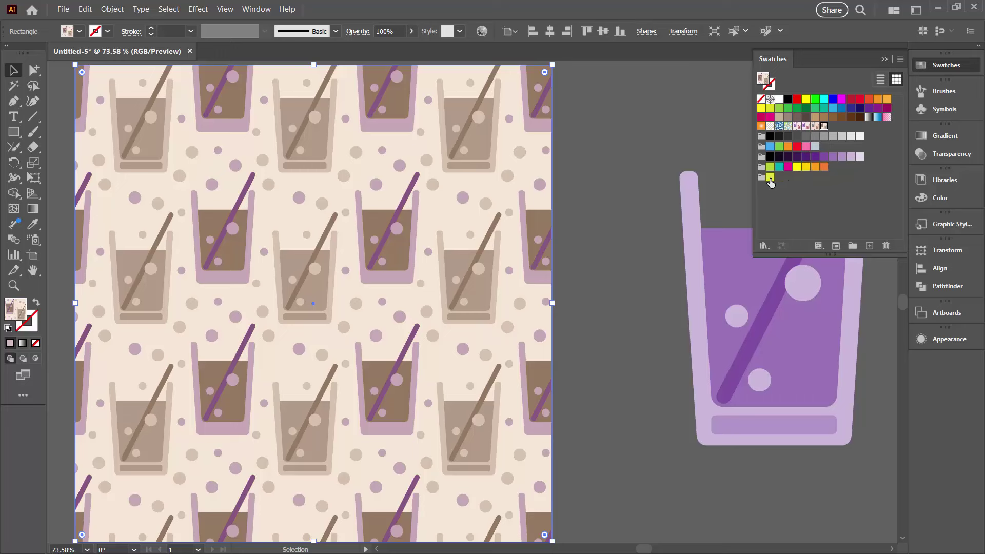
left_click(884, 59)
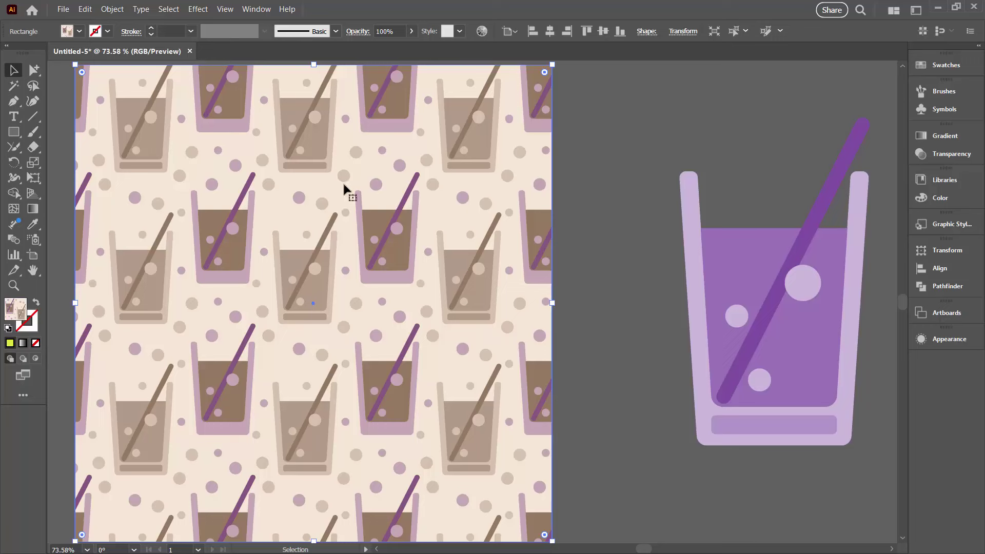
Assign the Beach 4 color group to the drinks pattern in the advanced Recolor Artwork options, keeping the artwork in view.
left_click(482, 32)
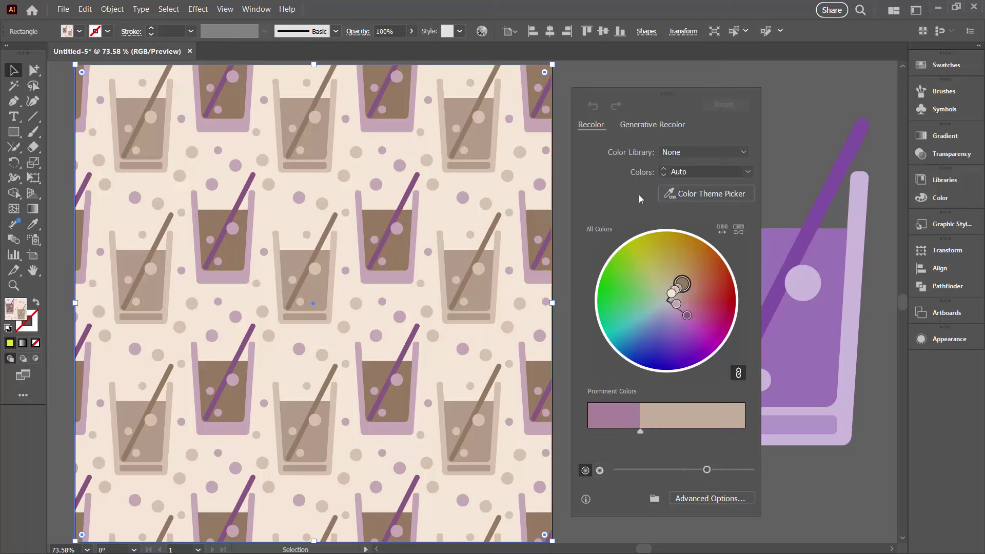
left_click(706, 499)
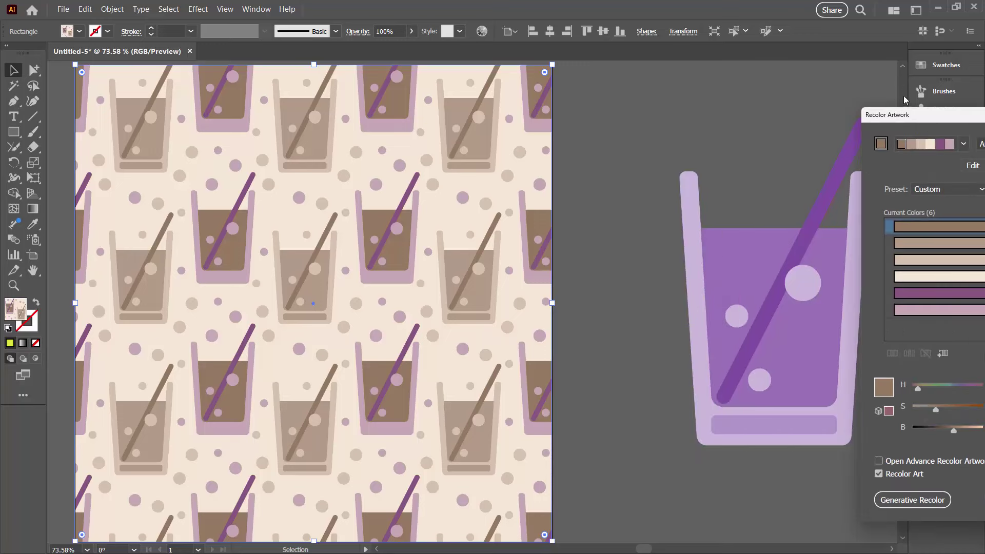
left_click_drag(921, 126, 499, 93)
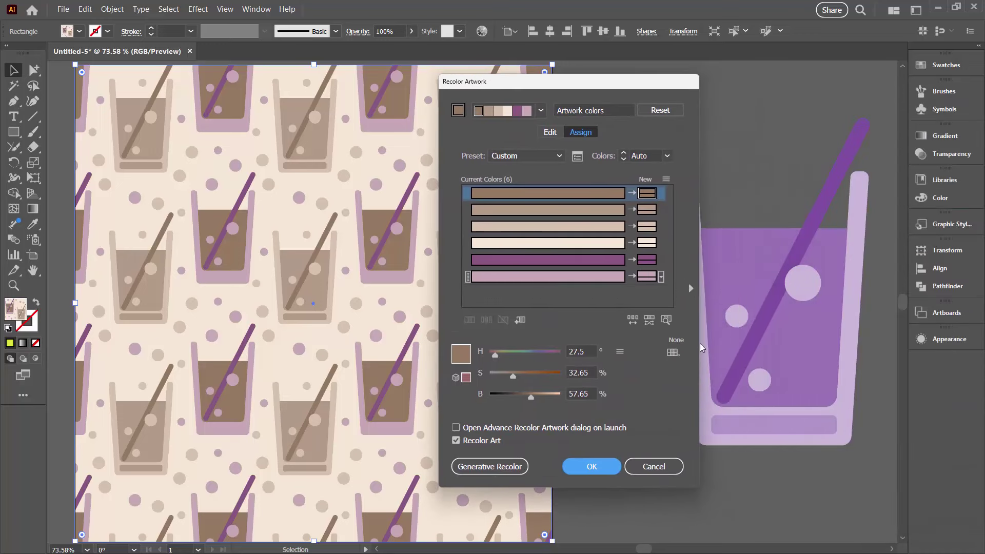
left_click(690, 290)
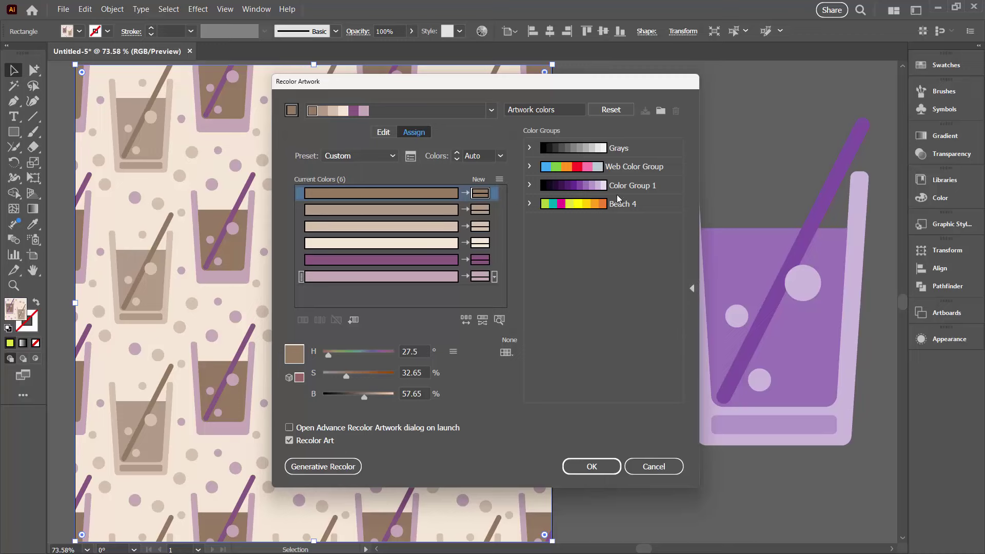
left_click(560, 205)
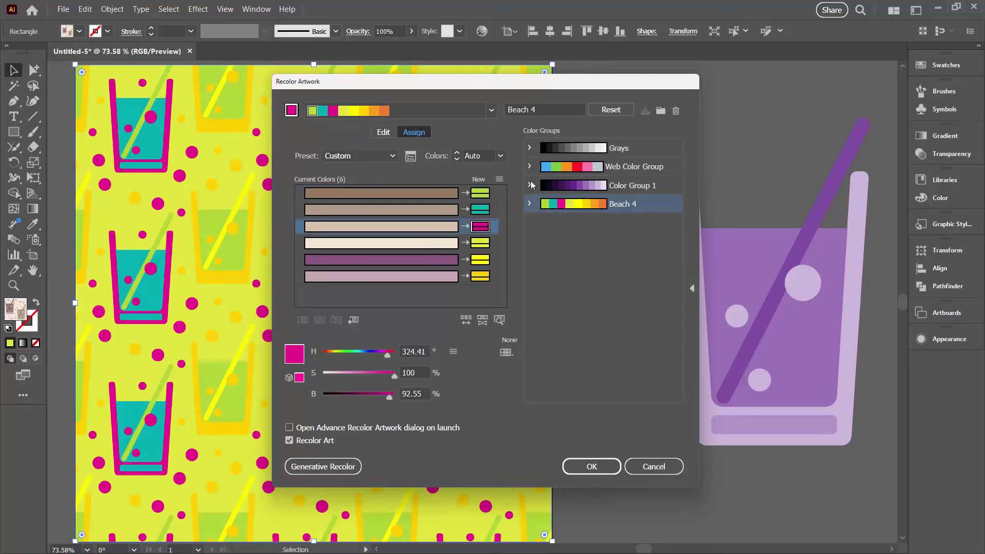
left_click_drag(416, 80, 654, 74)
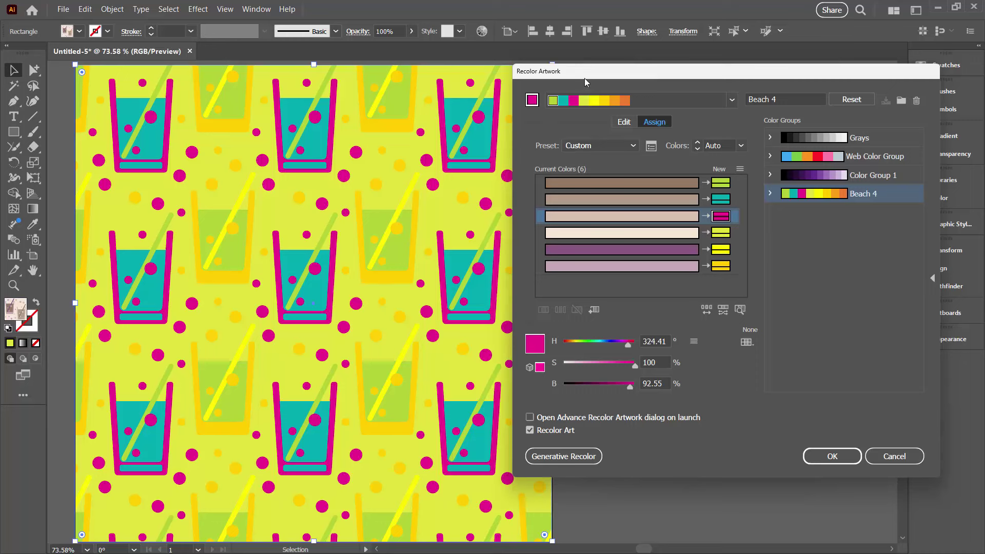
left_click(932, 278)
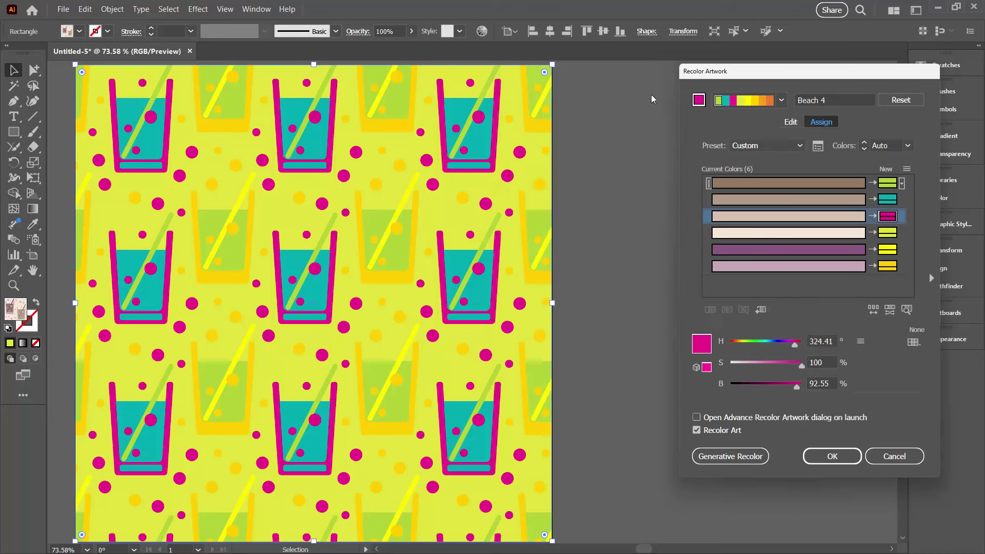
left_click_drag(764, 68, 700, 71)
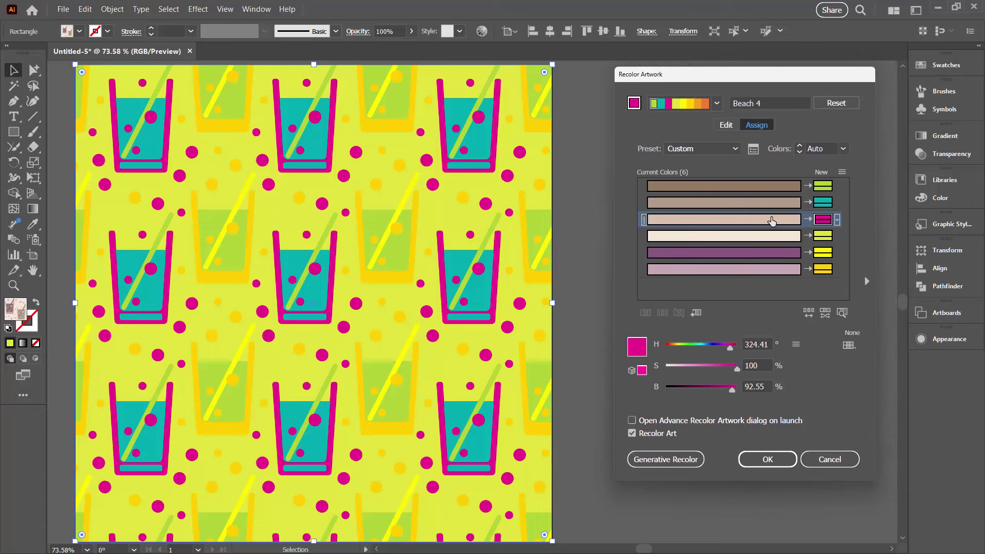
Shuffle the color order randomly until teal and yellow drinks sit on lime green, apply it and save the changes to Beach 4.
left_click(807, 313)
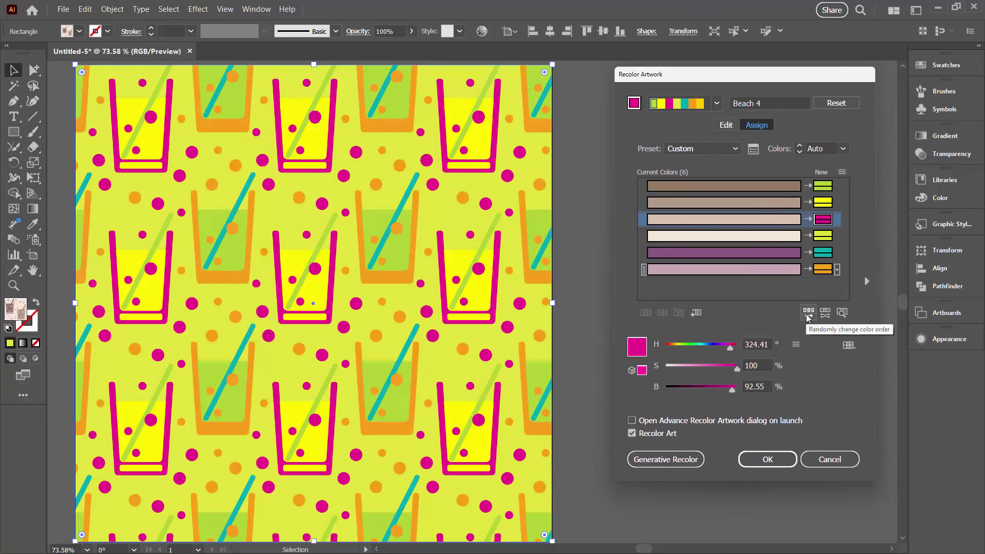
left_click(808, 313)
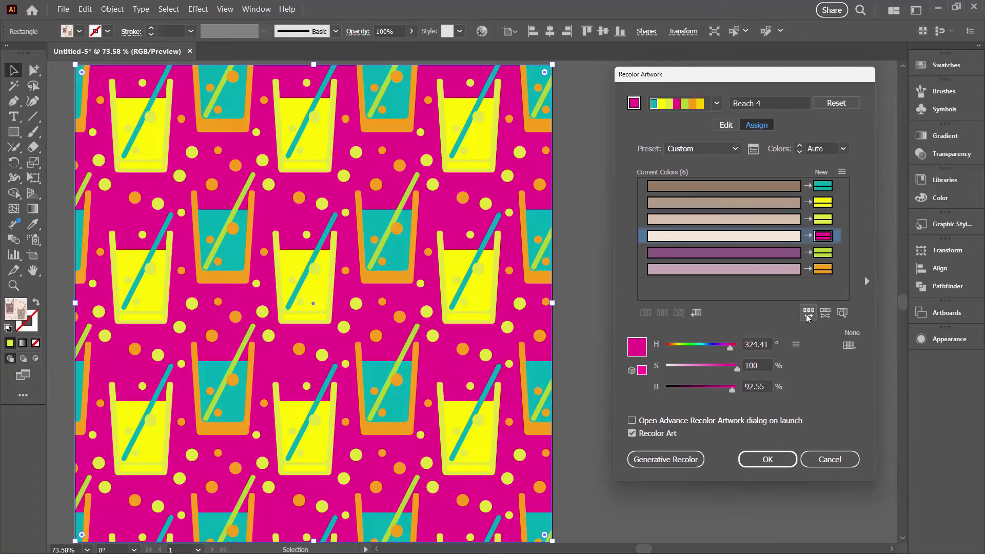
left_click(808, 314)
left_click(807, 313)
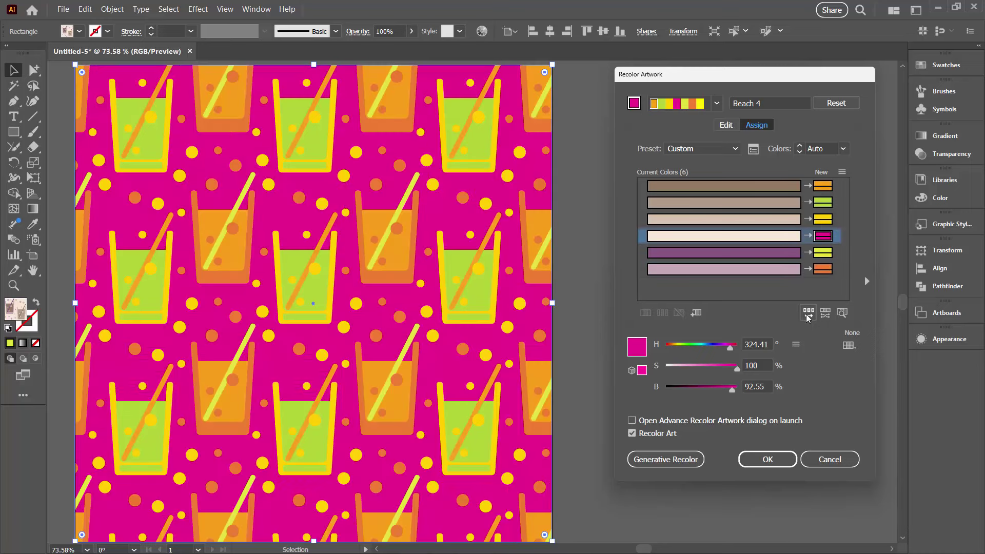
left_click(807, 314)
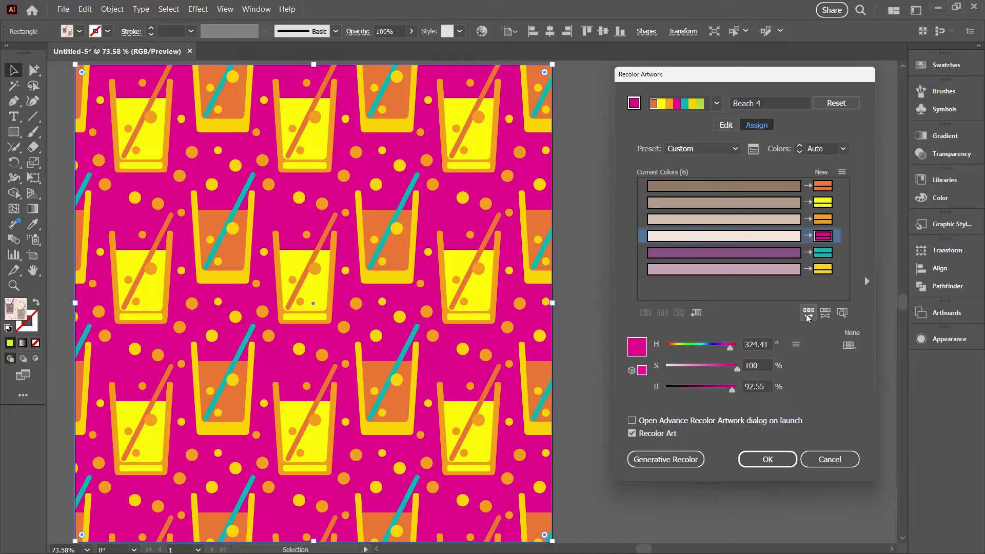
left_click(807, 313)
left_click(807, 313)
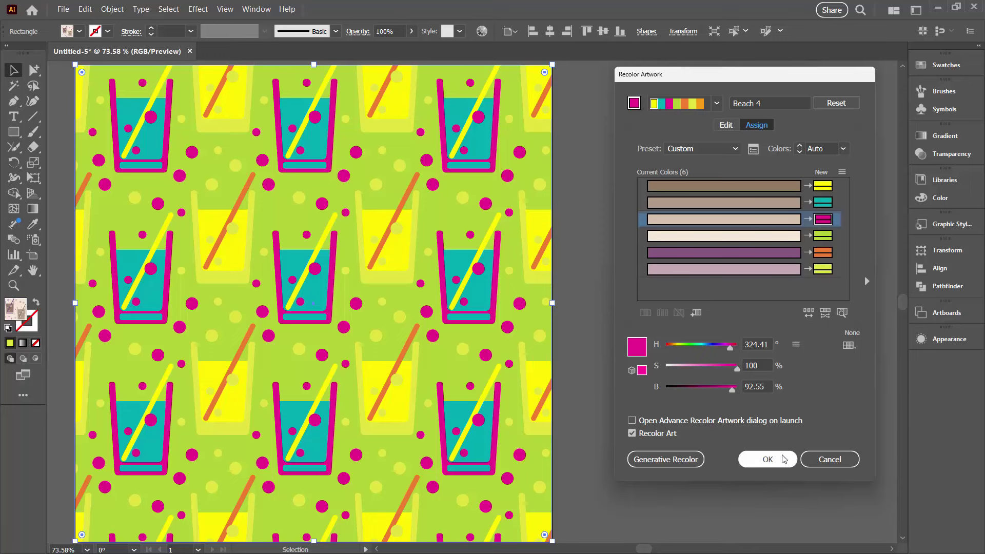
left_click(769, 459)
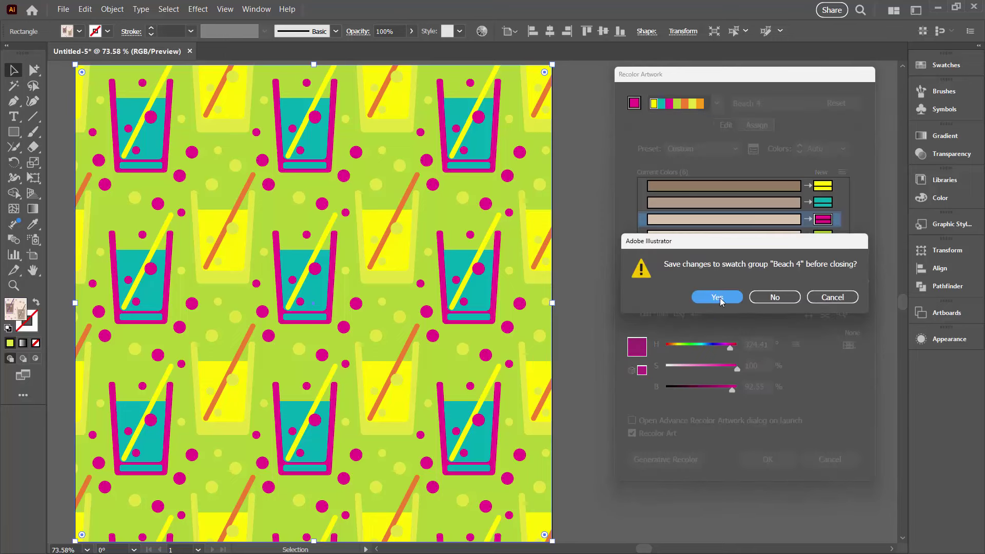
left_click(717, 298)
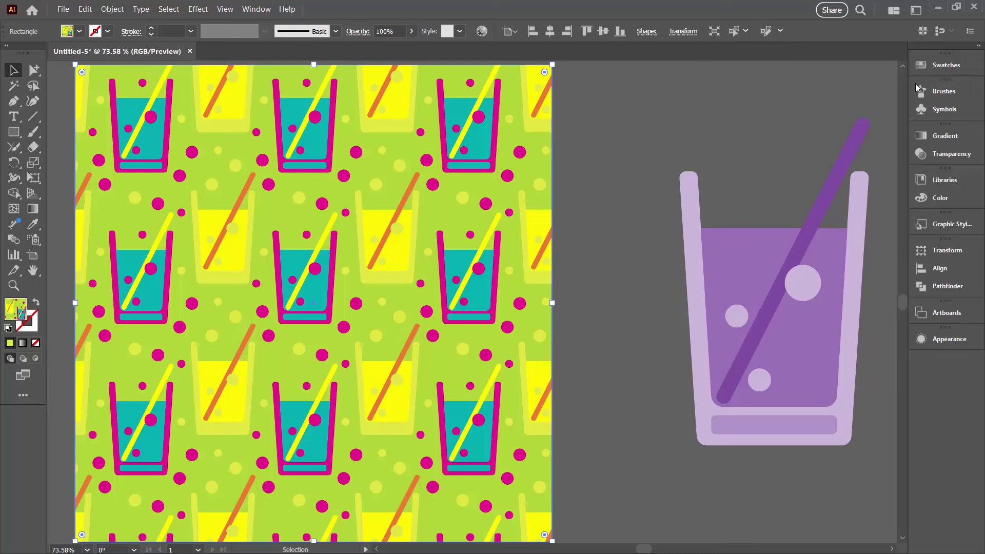
Recolor the pattern again by shuffling its color order until the background is orange with teal and yellow drinks, then apply and deselect.
left_click(481, 31)
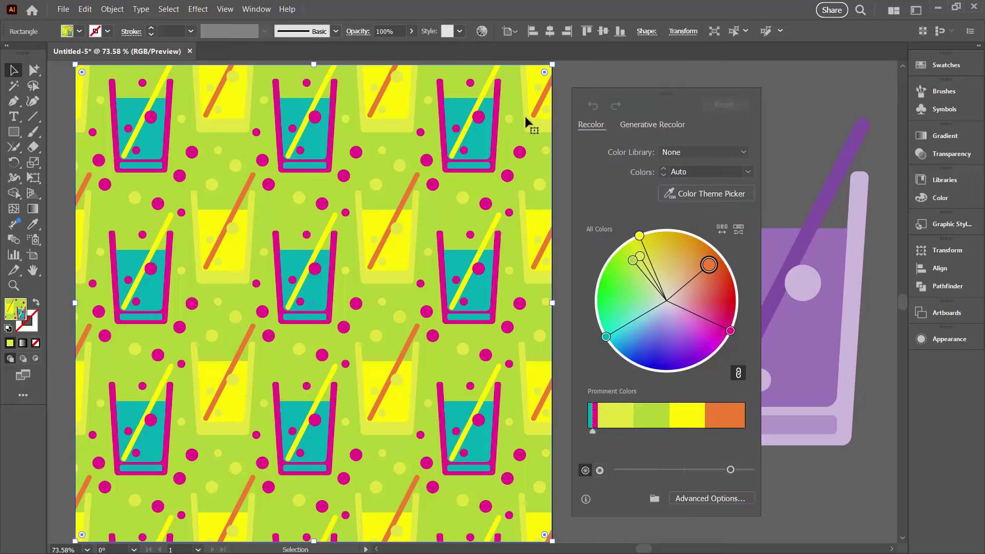
left_click(703, 498)
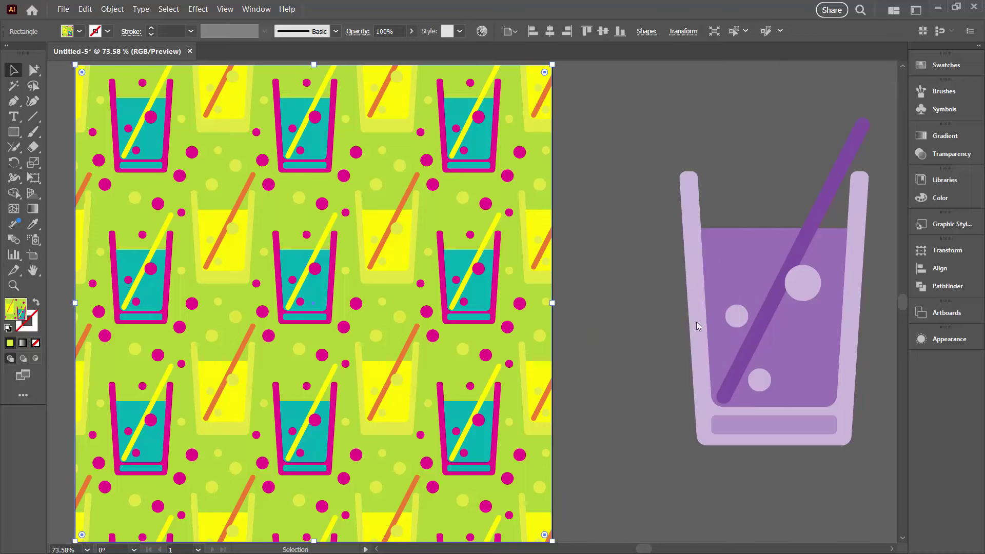
left_click_drag(869, 73, 672, 84)
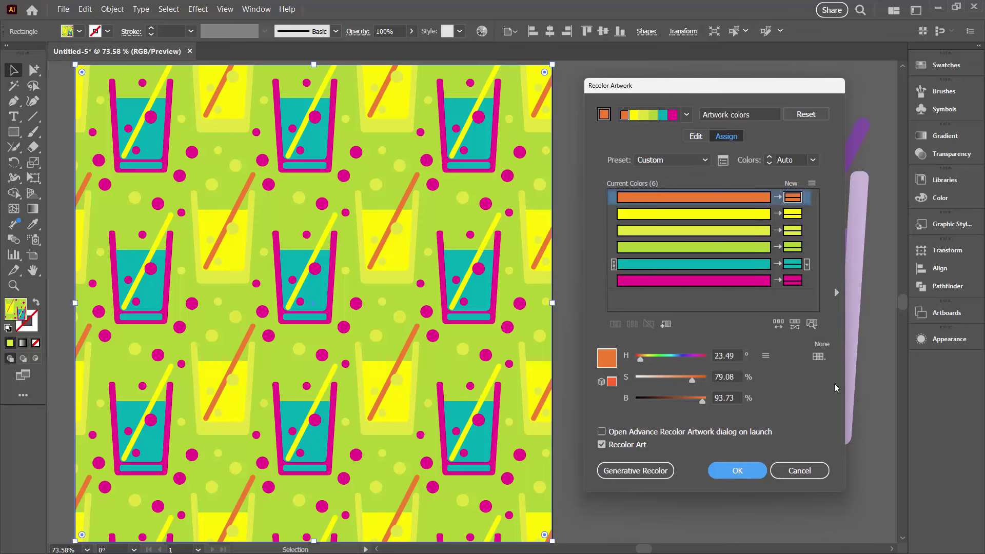
left_click(778, 324)
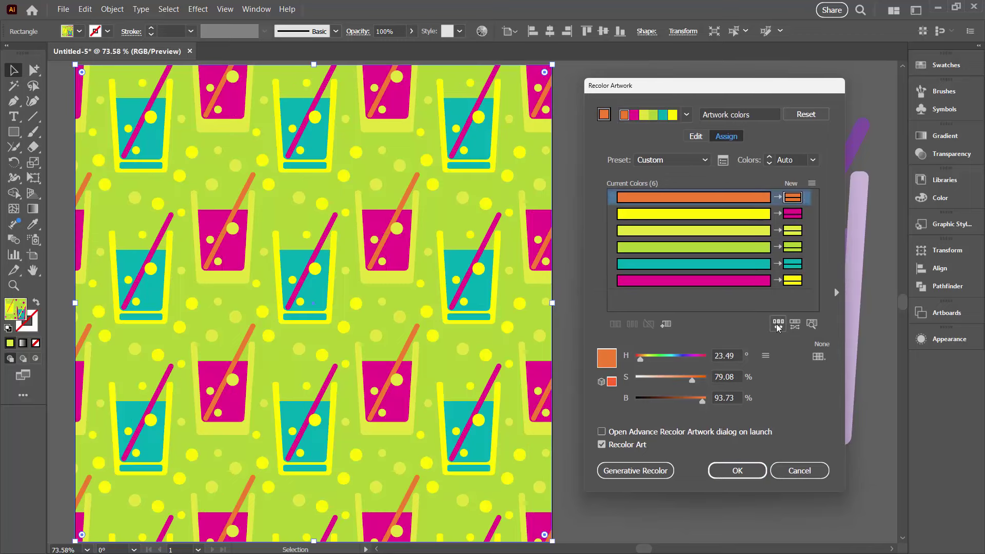
left_click(778, 324)
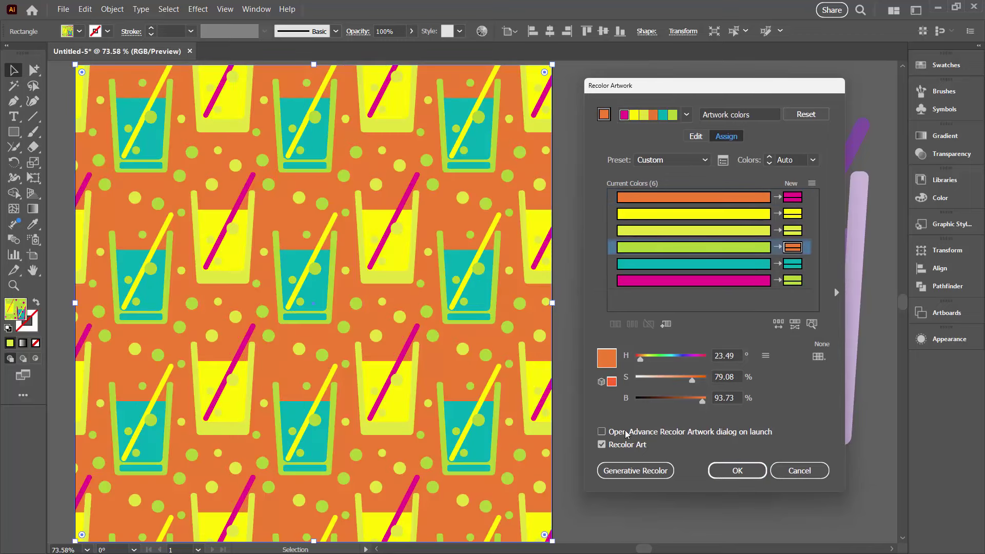
left_click(721, 473)
left_click(649, 472)
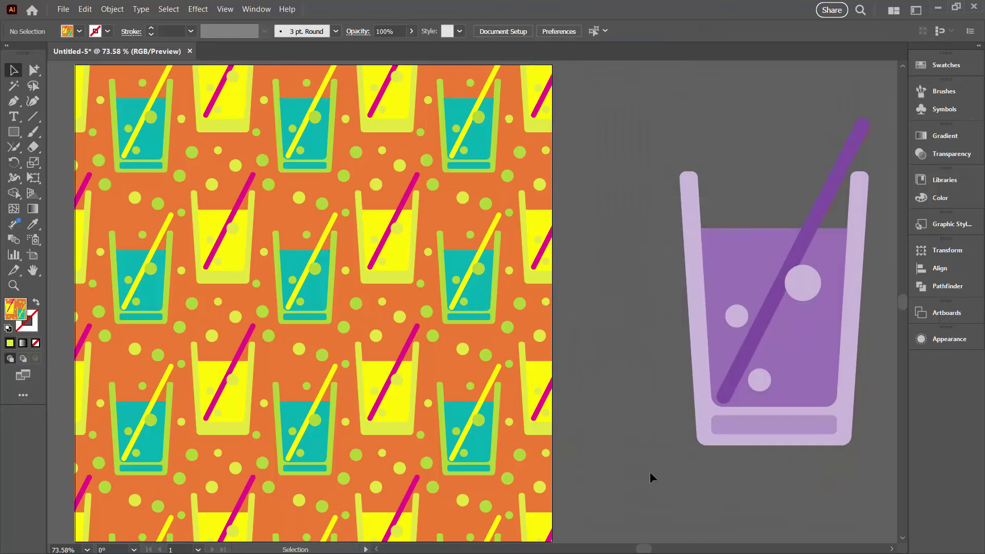